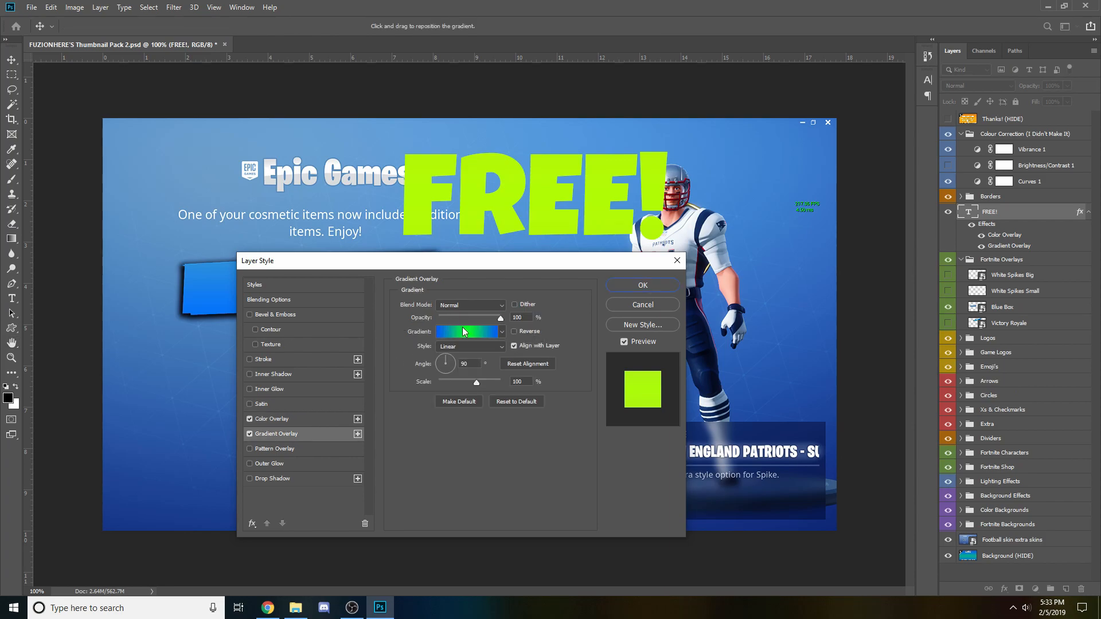
- Set the gradient overlay of the FREE! text to the Foreground to Background preset
click(608, 166)
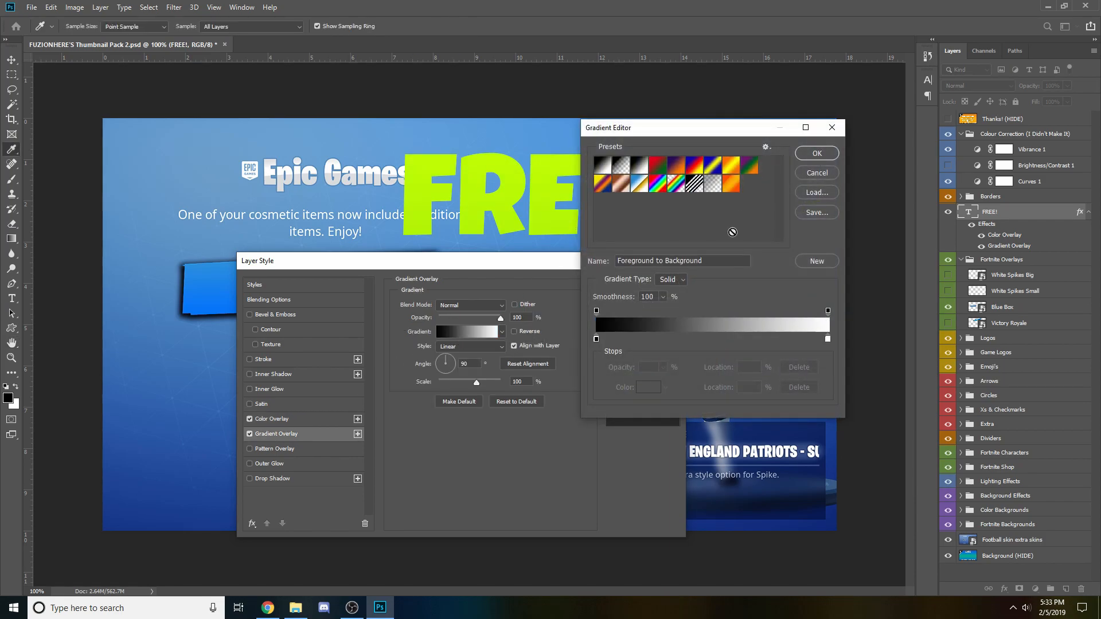
click(816, 154)
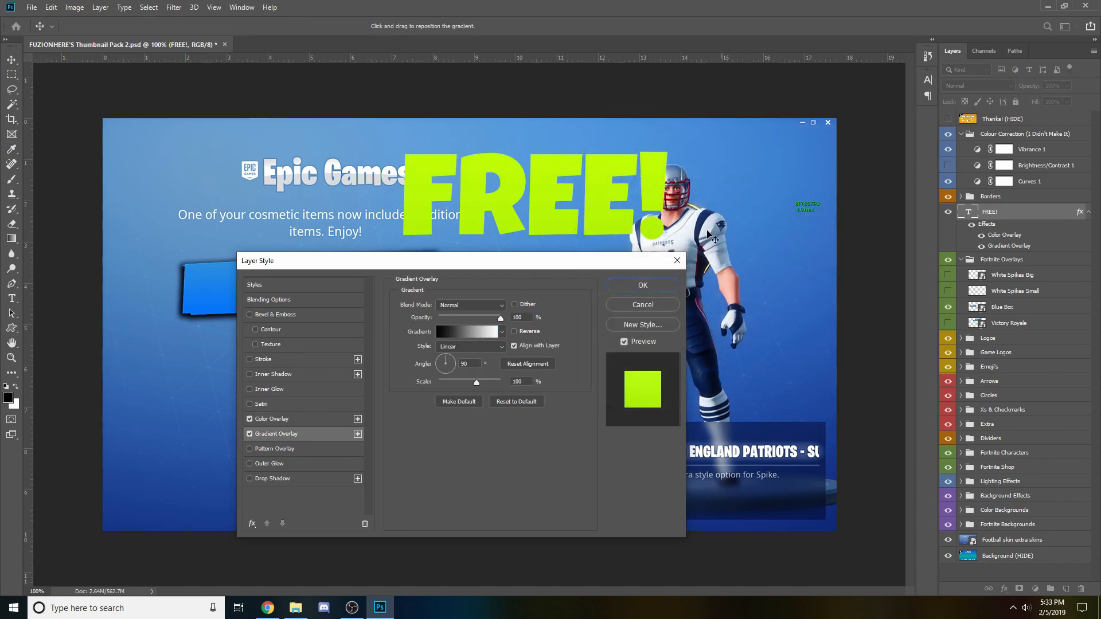
click(251, 432)
click(251, 432)
click(343, 424)
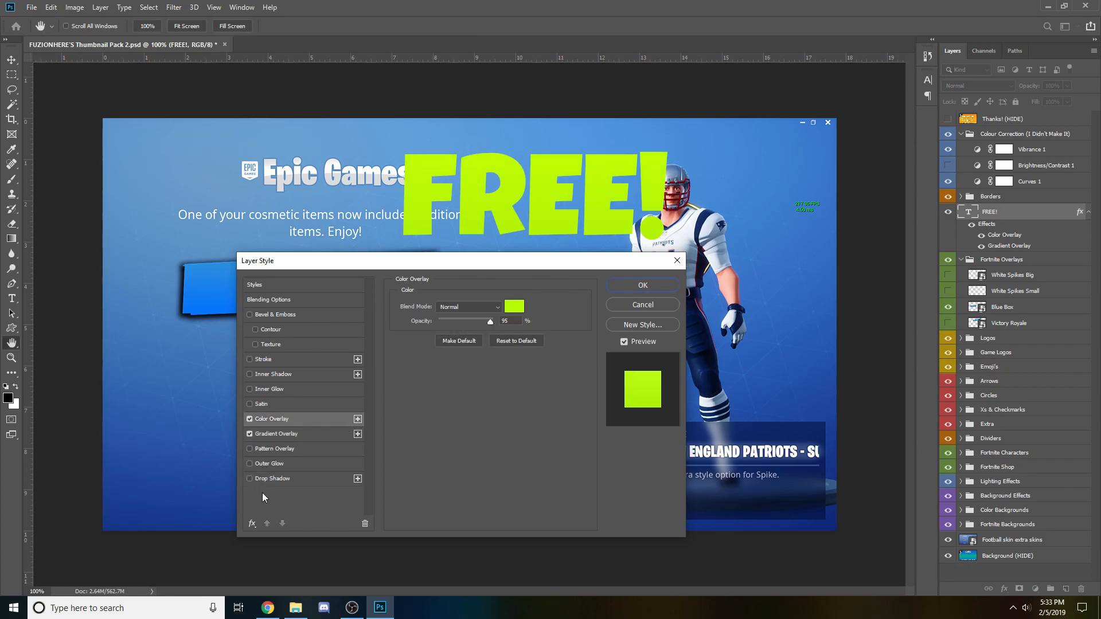
- Add a drop shadow to the FREE! text, leave the stroke off, and apply the layer style
click(250, 360)
click(251, 360)
click(250, 478)
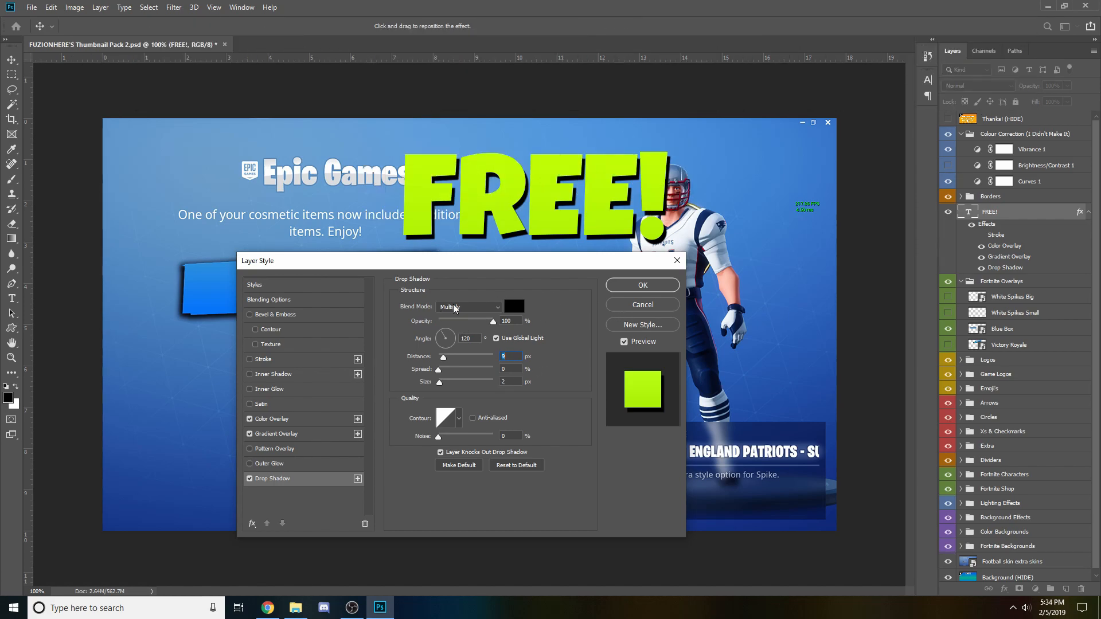
click(249, 360)
click(250, 360)
click(250, 360)
click(250, 360)
key(Return)
- Scale the FREE! text down, tilt it slightly counterclockwise and fit it inside the blue box
drag(463, 202, 330, 251)
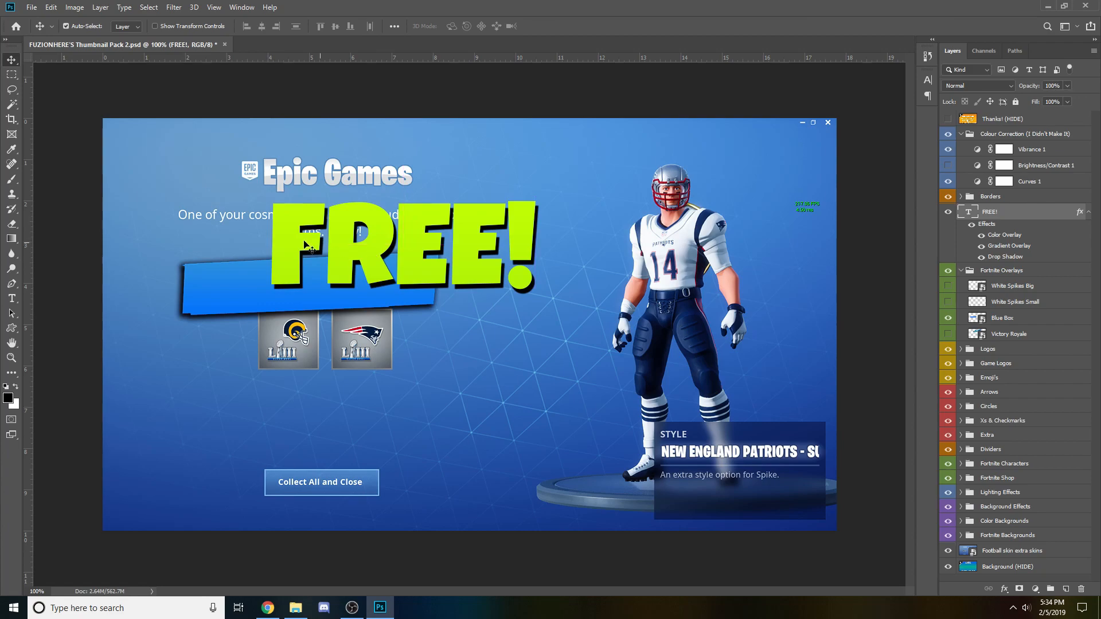
key(ctrl+t)
drag(270, 188, 330, 218)
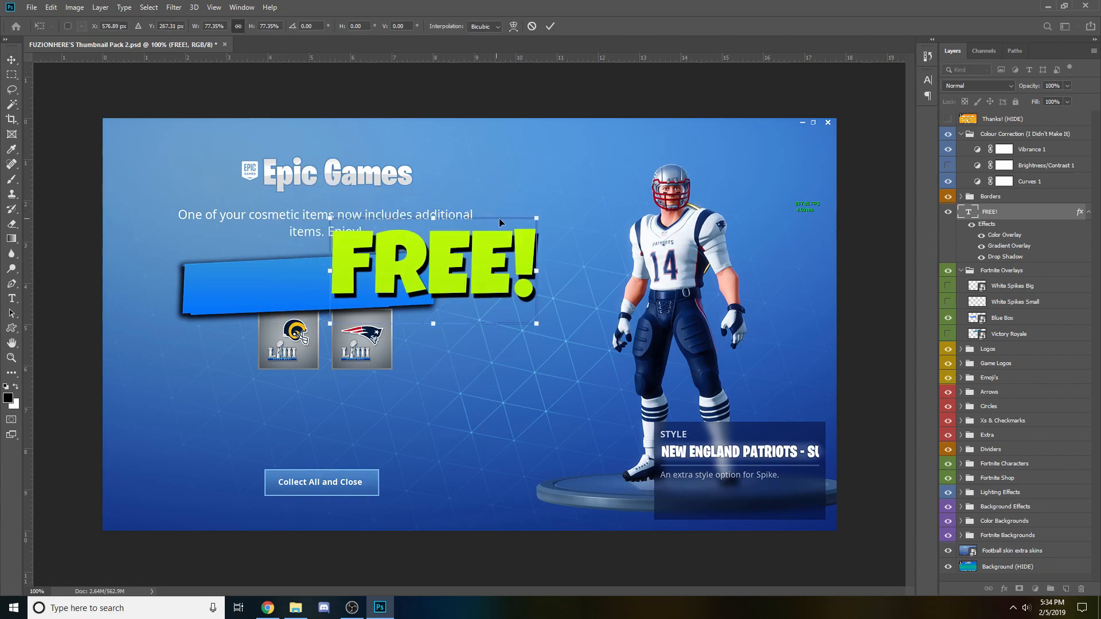
drag(559, 230, 579, 208)
drag(345, 239, 250, 260)
drag(329, 293, 314, 286)
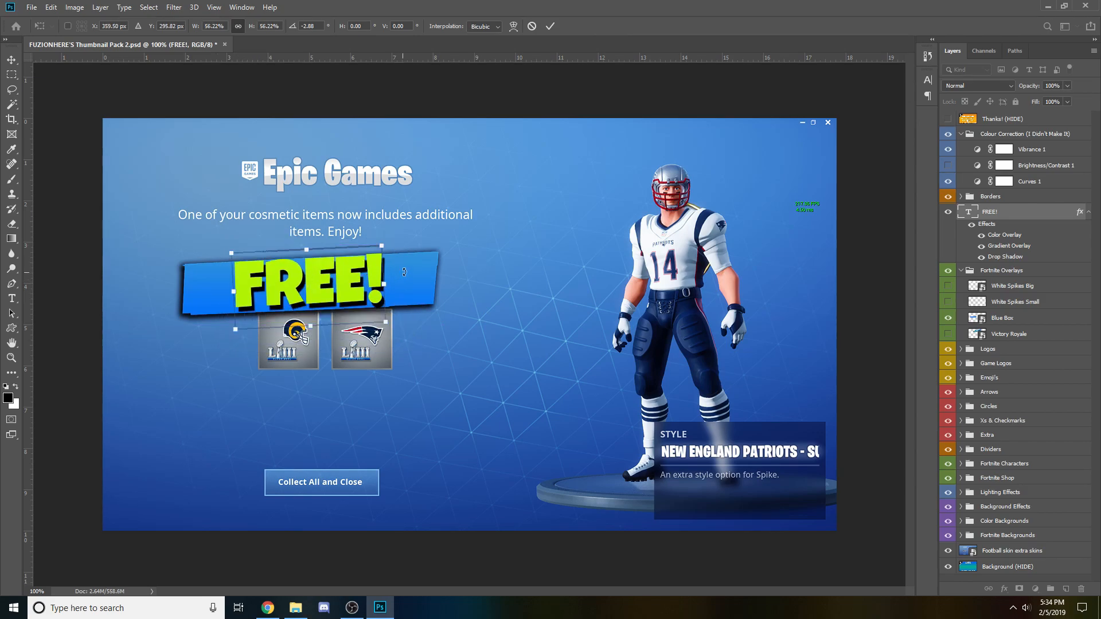
drag(417, 267, 420, 272)
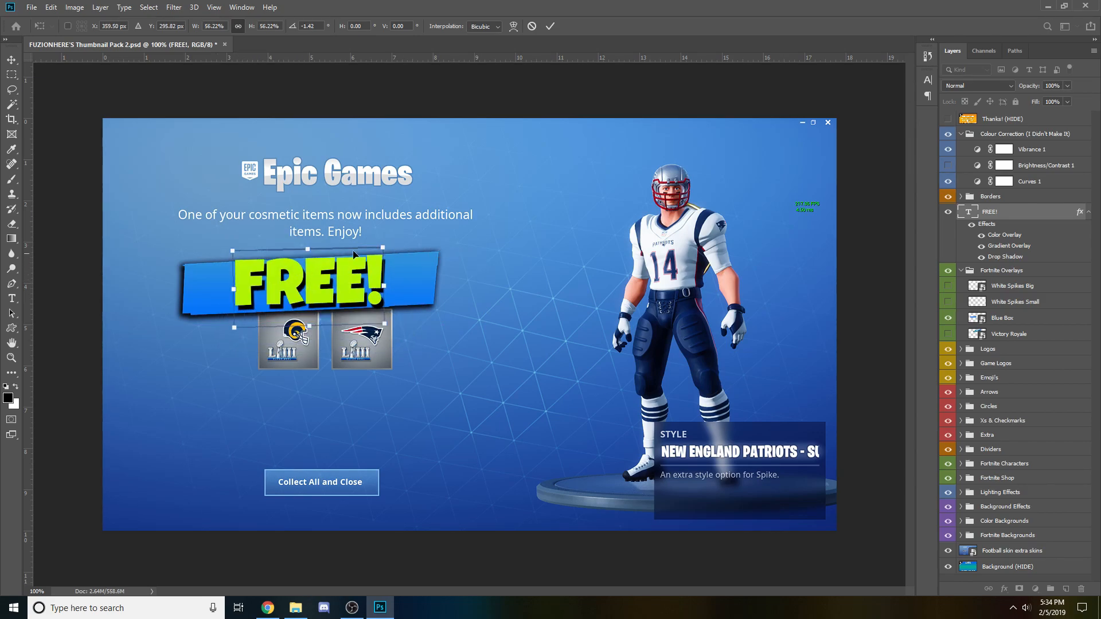
drag(221, 242, 241, 257)
click(550, 27)
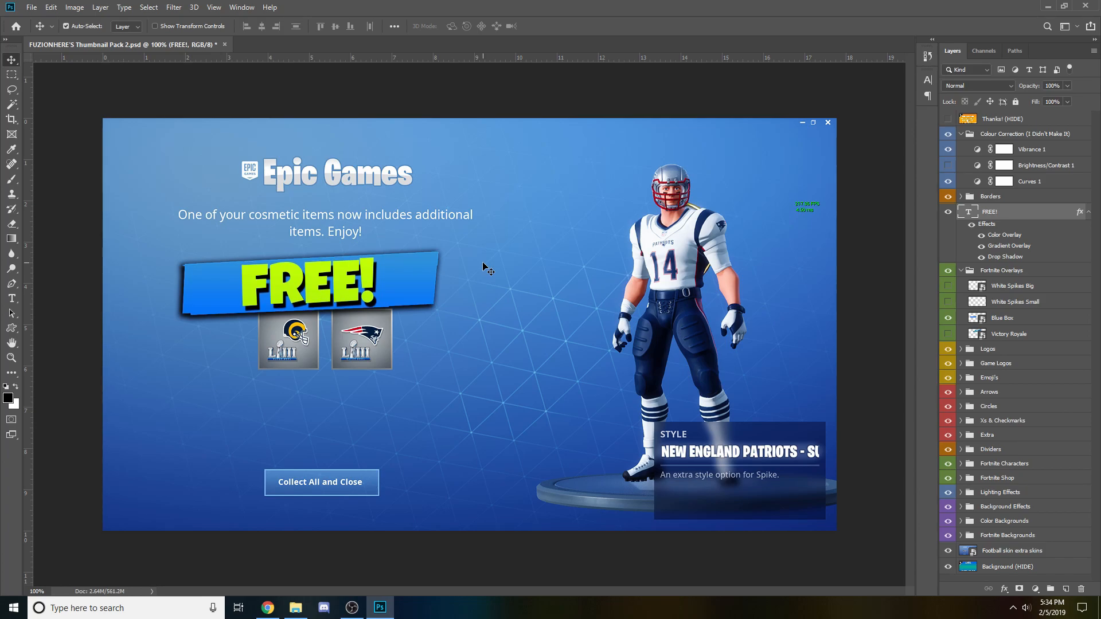
- Narrow the blue box to about 39% width, centre it behind the FREE! text and rotate it to about 1.2°
click(424, 272)
key(ctrl+t)
drag(444, 285, 352, 285)
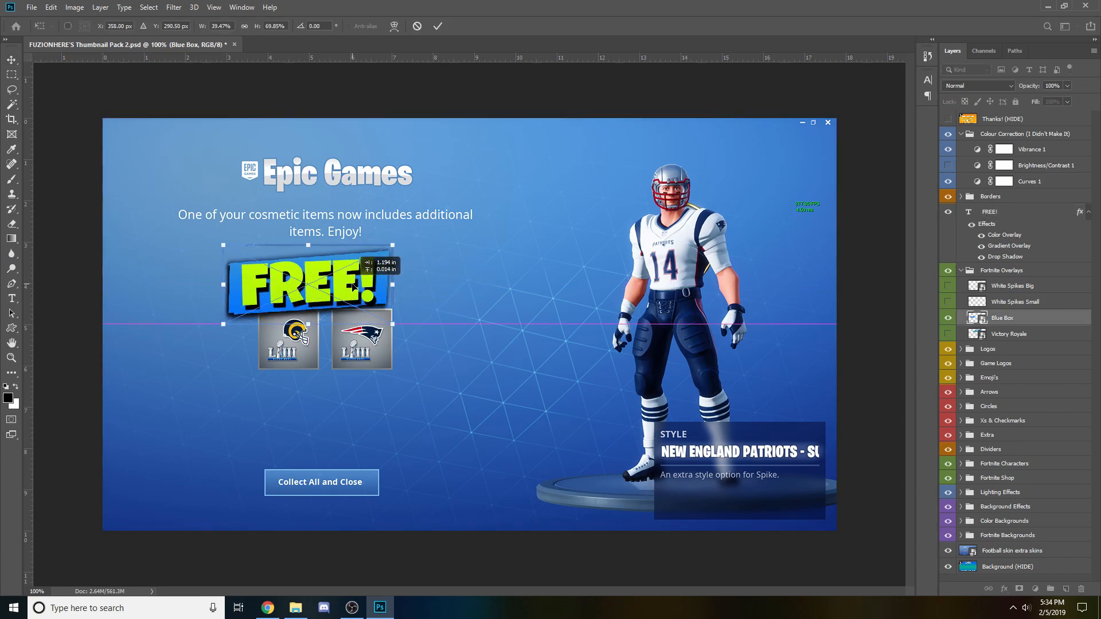
drag(426, 258, 428, 263)
click(437, 26)
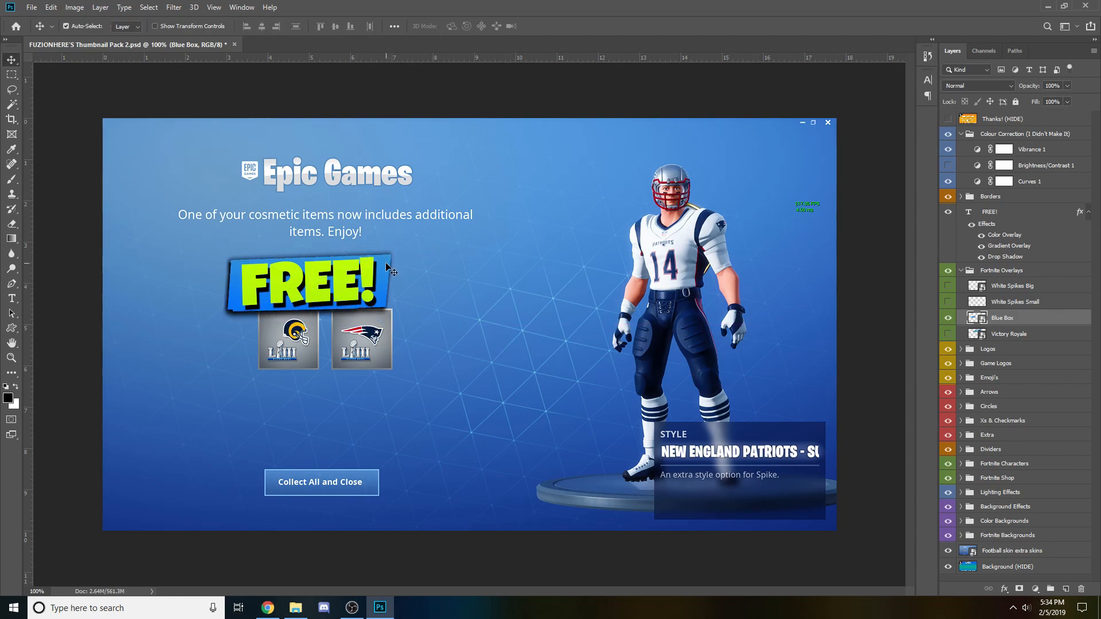
key(ctrl+t)
drag(424, 256, 429, 260)
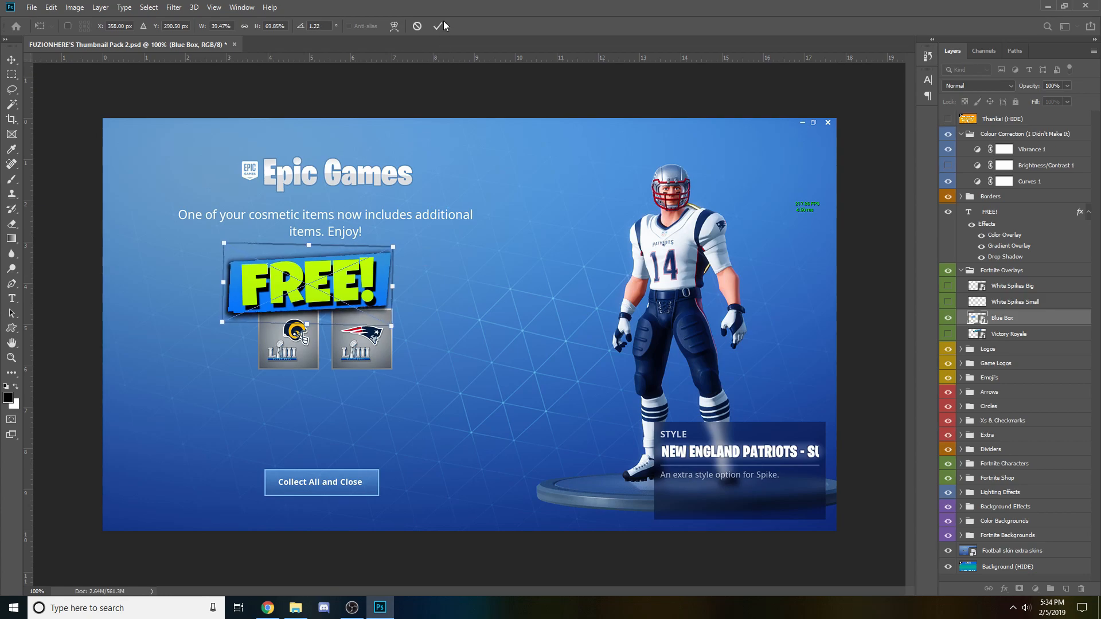
click(438, 26)
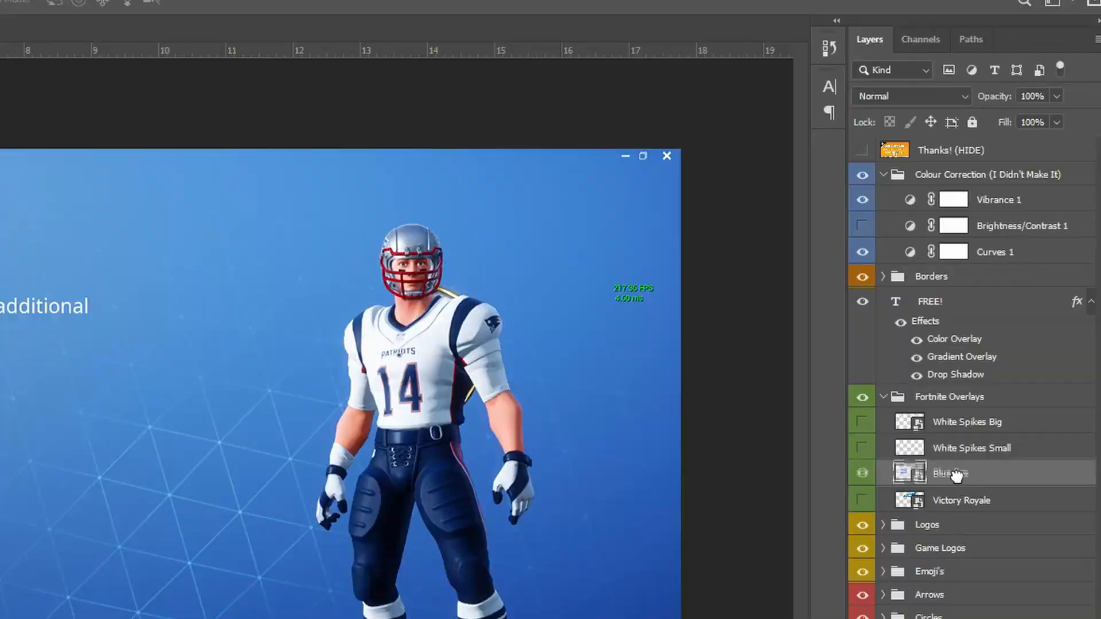
- Move the Blue Box layer directly below the FREE! layer and group both as "Text Box"
drag(1018, 317, 1036, 259)
drag(1007, 380, 1006, 383)
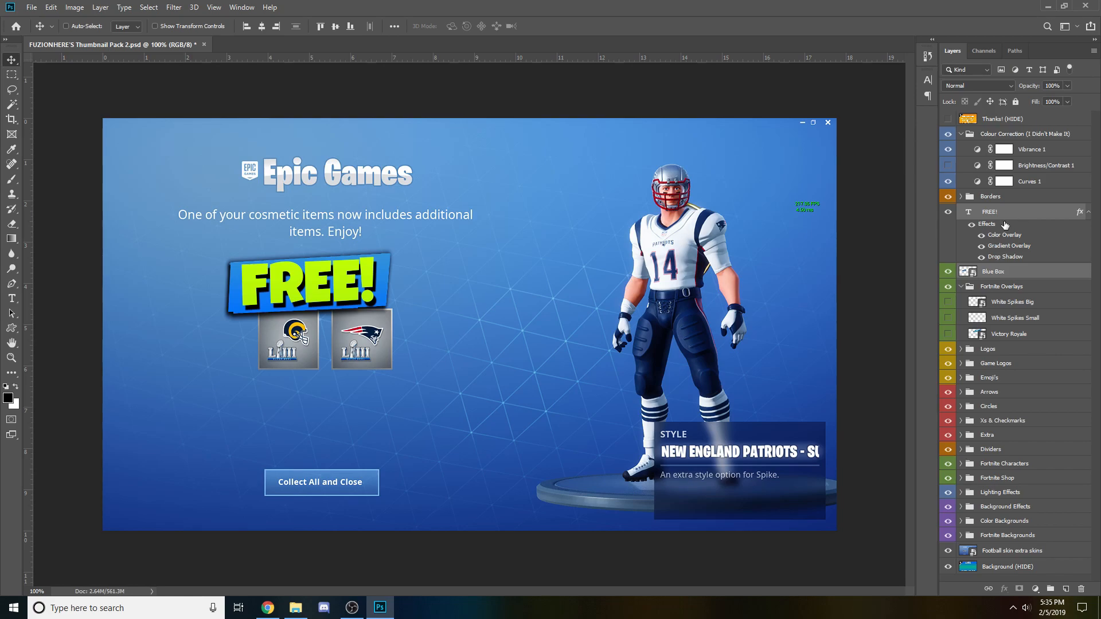
key(ctrl+g)
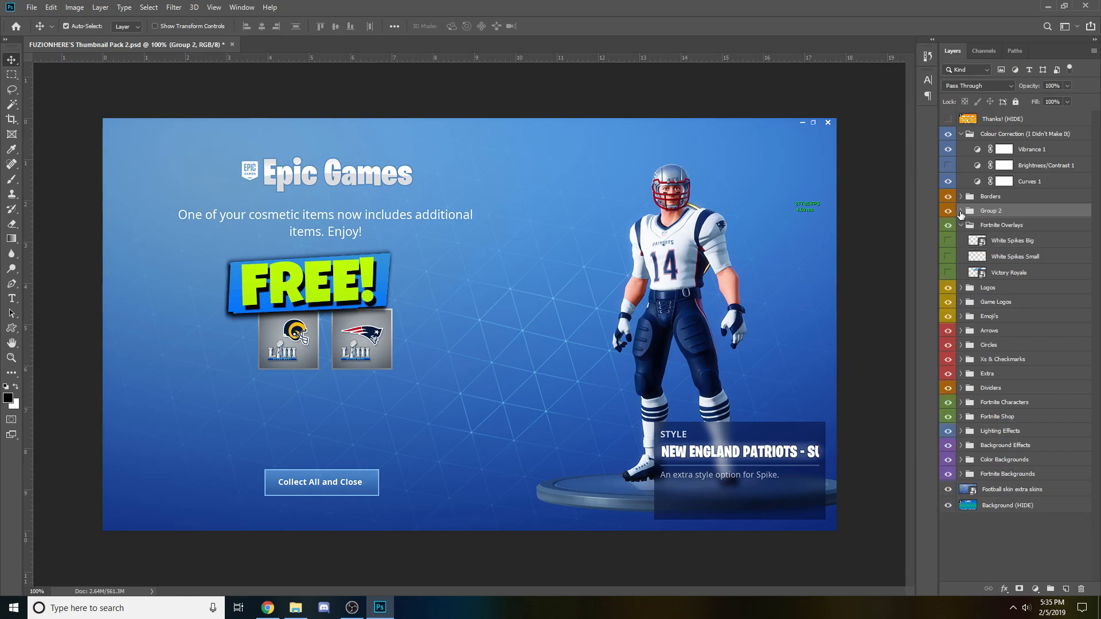
double_click(995, 211)
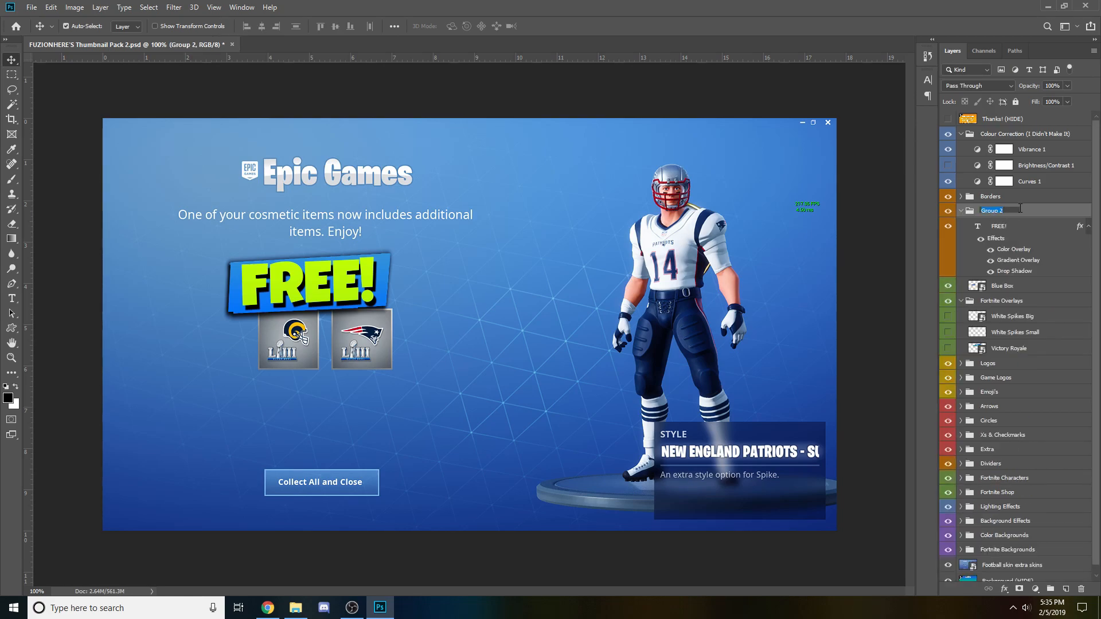
text(Text Box)
key(Return)
- Enlarge the Text Box group to about 118% and adjust its tilt
key(ctrl+t)
mouse_move(392, 323)
mouse_down()
mouse_move(476, 358)
mouse_move(356, 224)
mouse_move(436, 328)
mouse_move(378, 301)
mouse_move(482, 344)
mouse_move(390, 302)
mouse_up()
drag(295, 269, 459, 270)
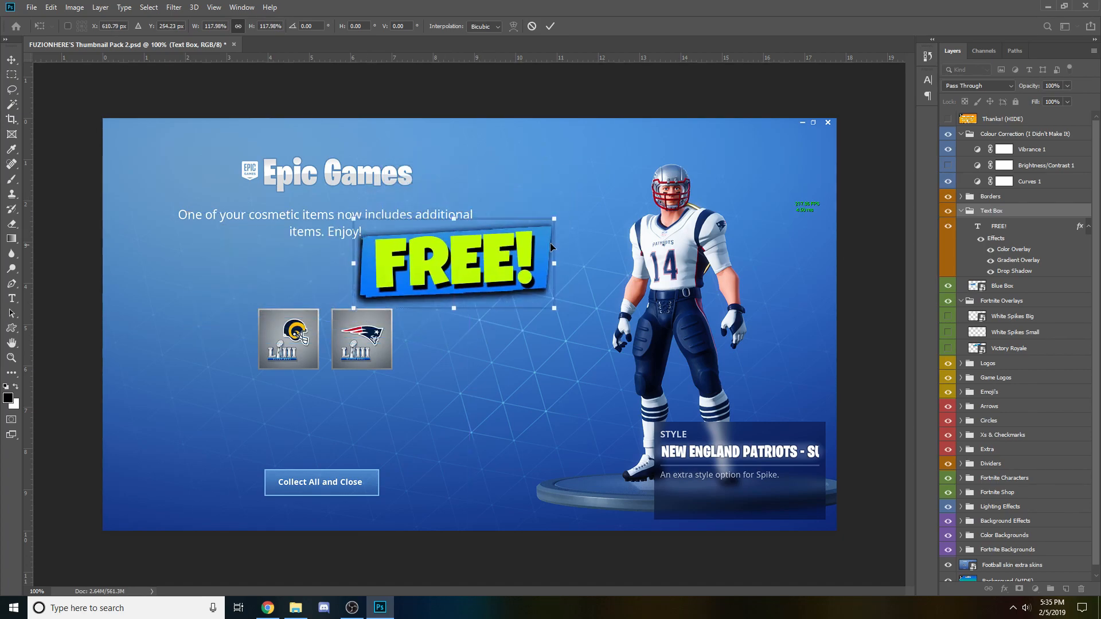
drag(561, 245, 569, 265)
drag(438, 263, 270, 260)
key(Return)
- Rotate the Text Box group by about -4.5° and place it between the Epic Games heading and the character's head
key(ctrl+t)
drag(401, 291, 403, 241)
drag(280, 236, 397, 221)
drag(529, 213, 533, 235)
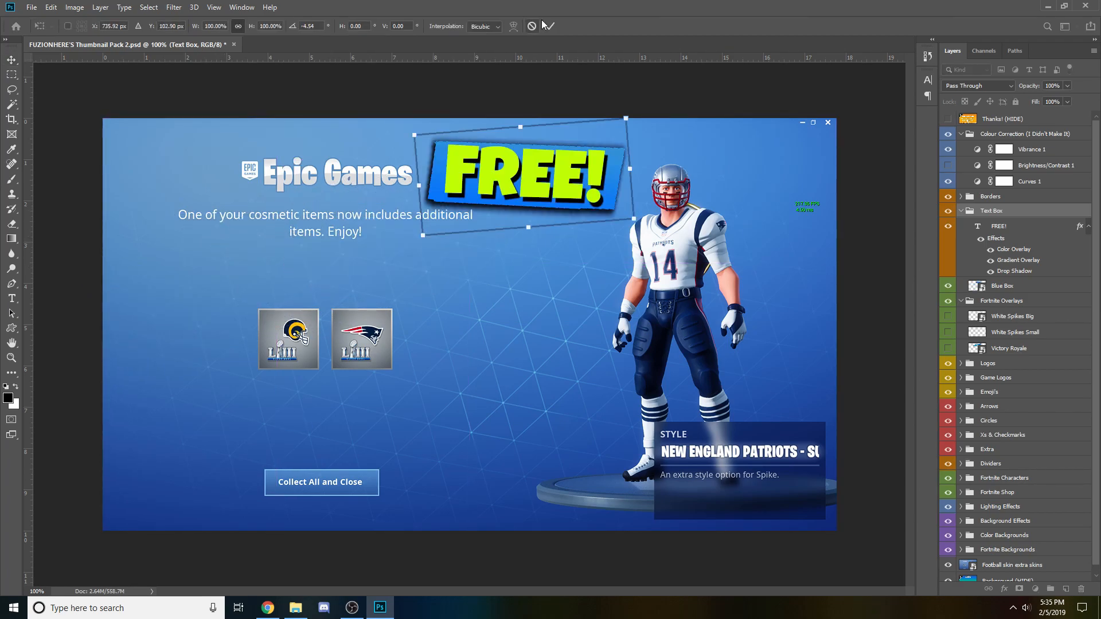
click(550, 25)
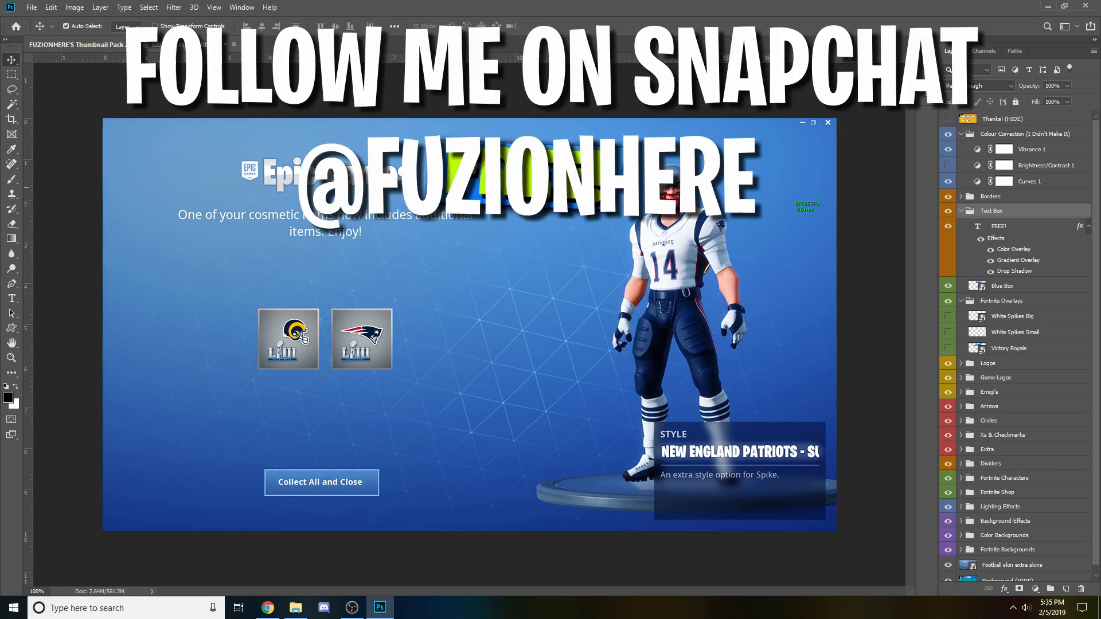
- Preview the alternatives in the Borders group and show only the Thick White Border
click(963, 200)
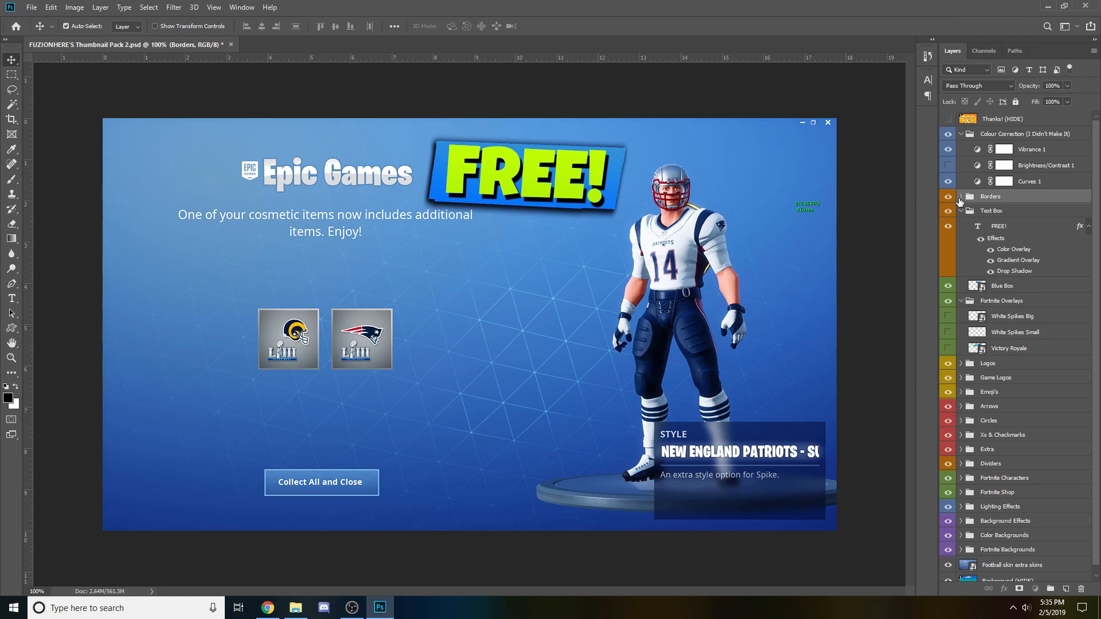
click(960, 197)
click(947, 293)
click(948, 293)
click(948, 276)
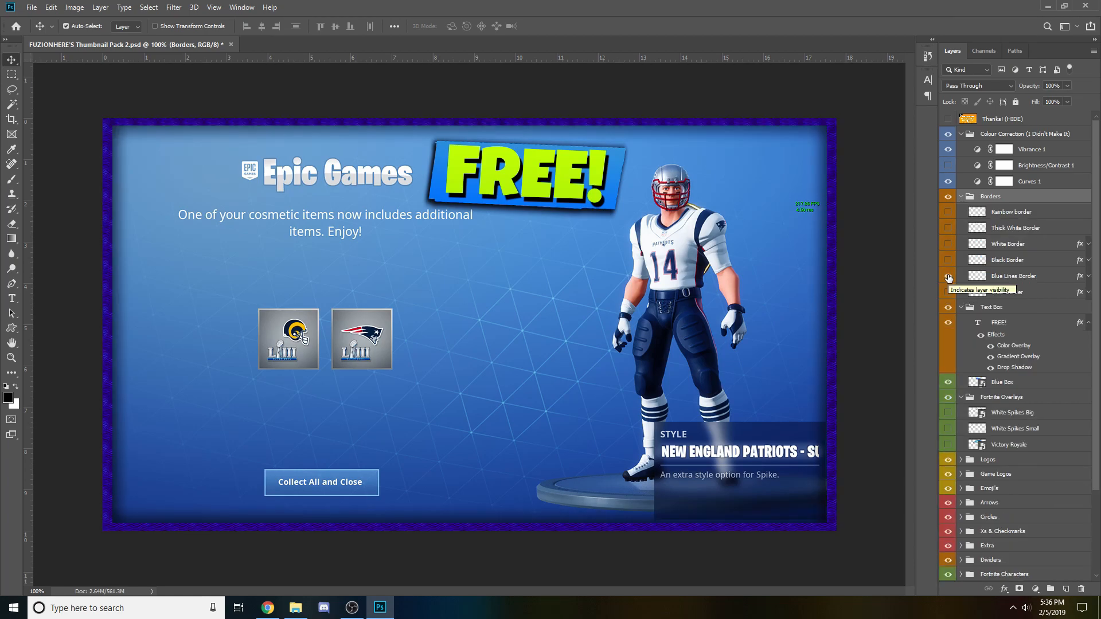
click(948, 276)
click(949, 212)
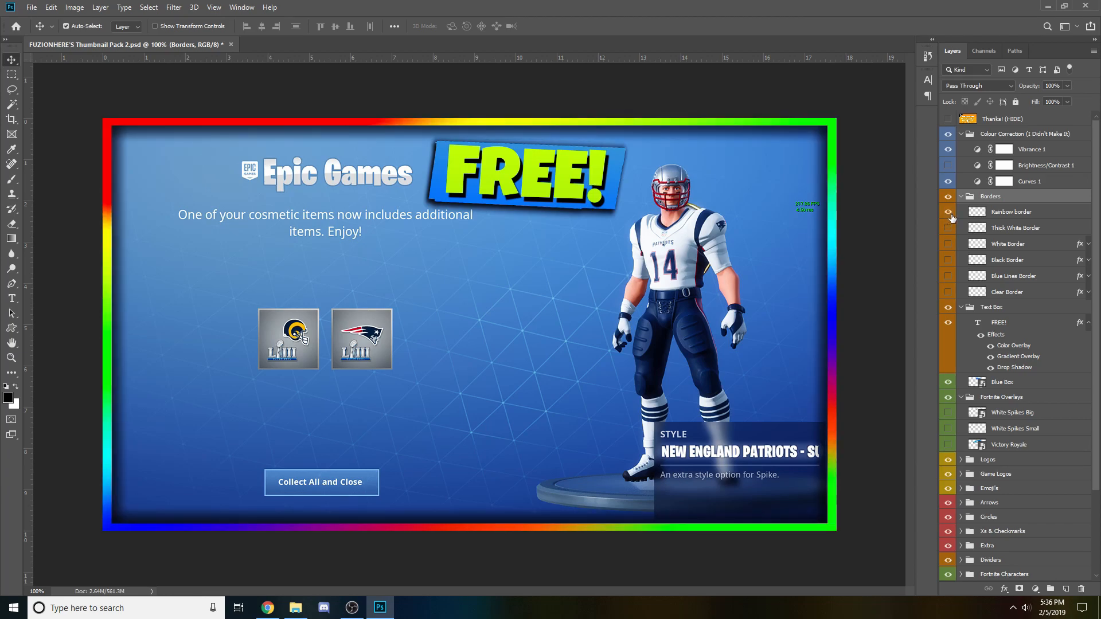
click(949, 213)
click(950, 262)
click(949, 257)
click(948, 255)
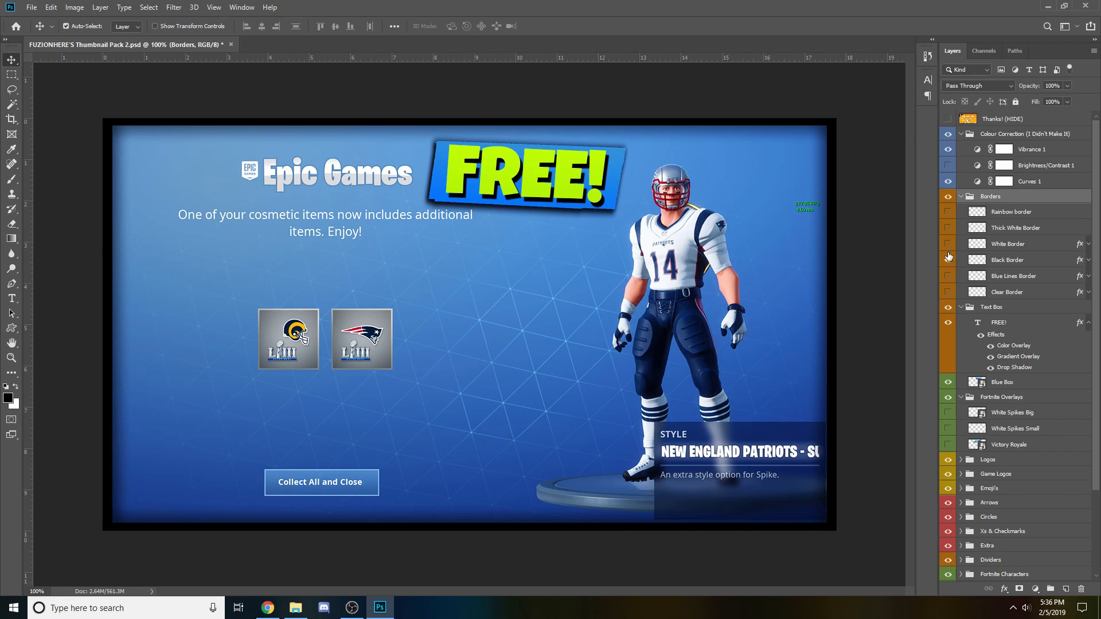
click(949, 259)
click(949, 228)
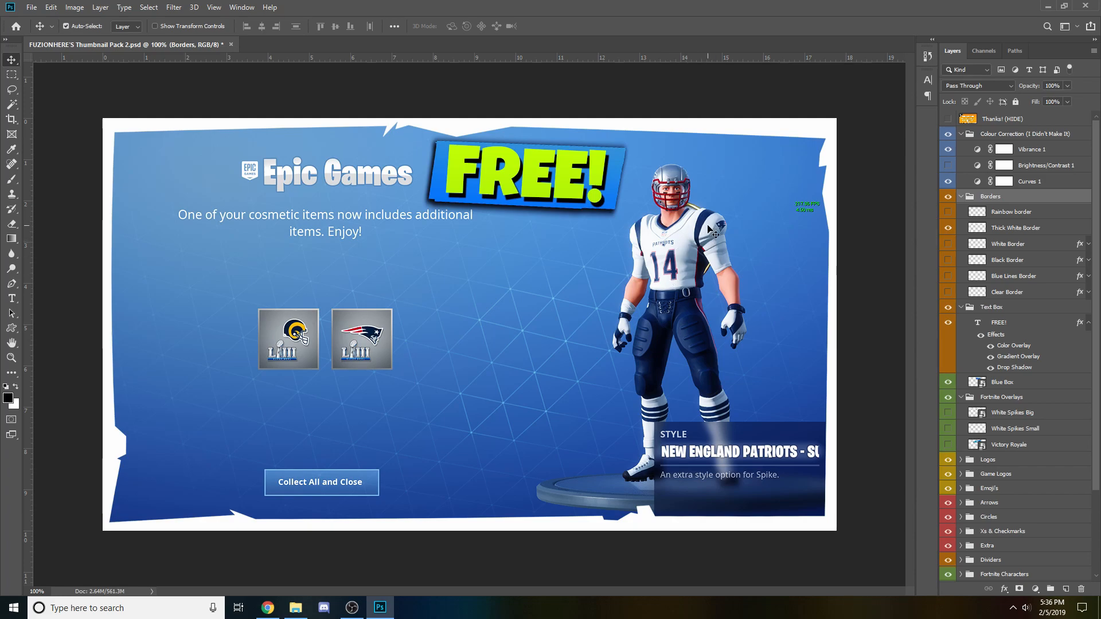
- Preview the first six arrows in the Arrows group and show only the fifth, the curved red arrow
scroll(1027, 446, down, 5)
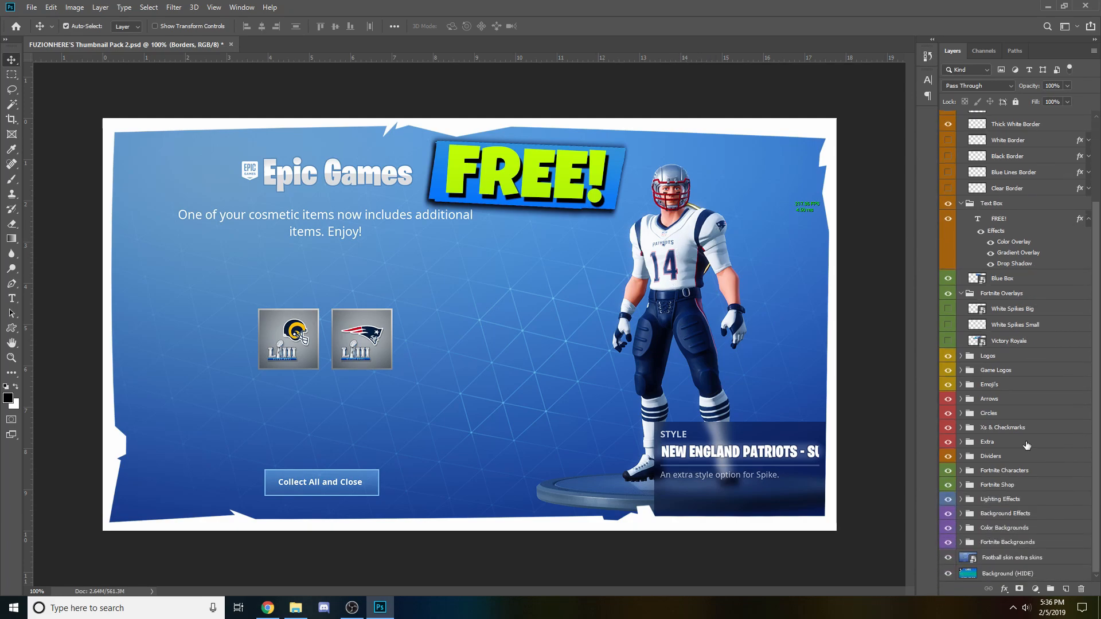
click(960, 401)
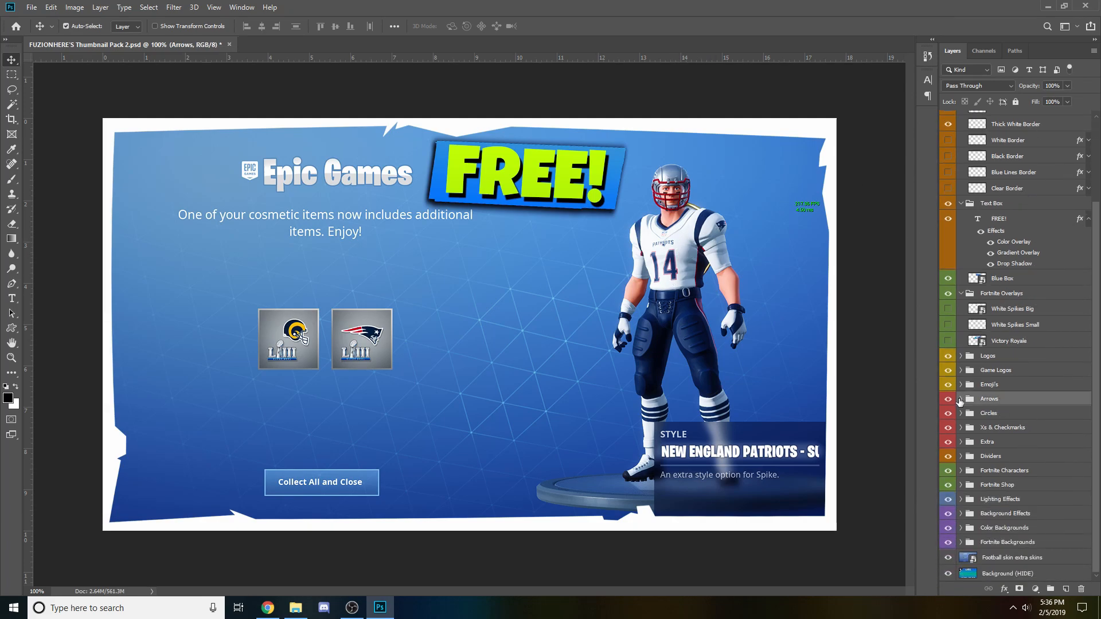
click(961, 399)
scroll(966, 422, down, 3)
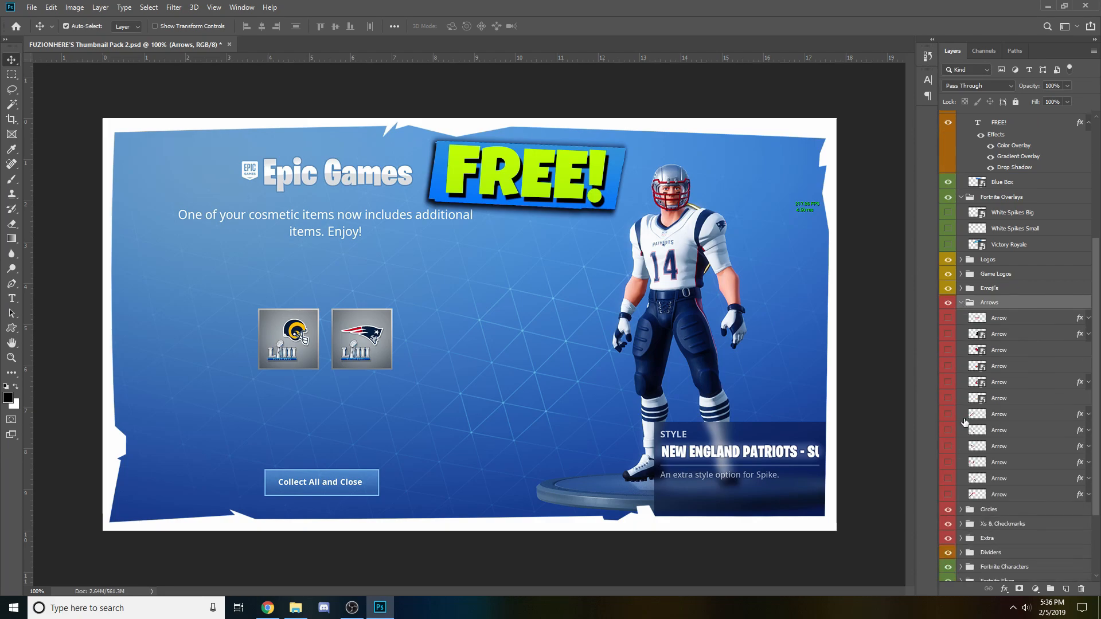
click(948, 317)
click(948, 318)
click(948, 334)
click(948, 334)
click(947, 350)
click(948, 349)
click(948, 350)
click(948, 350)
click(948, 366)
click(948, 366)
click(948, 382)
click(948, 384)
click(948, 398)
click(948, 398)
click(948, 383)
click(994, 389)
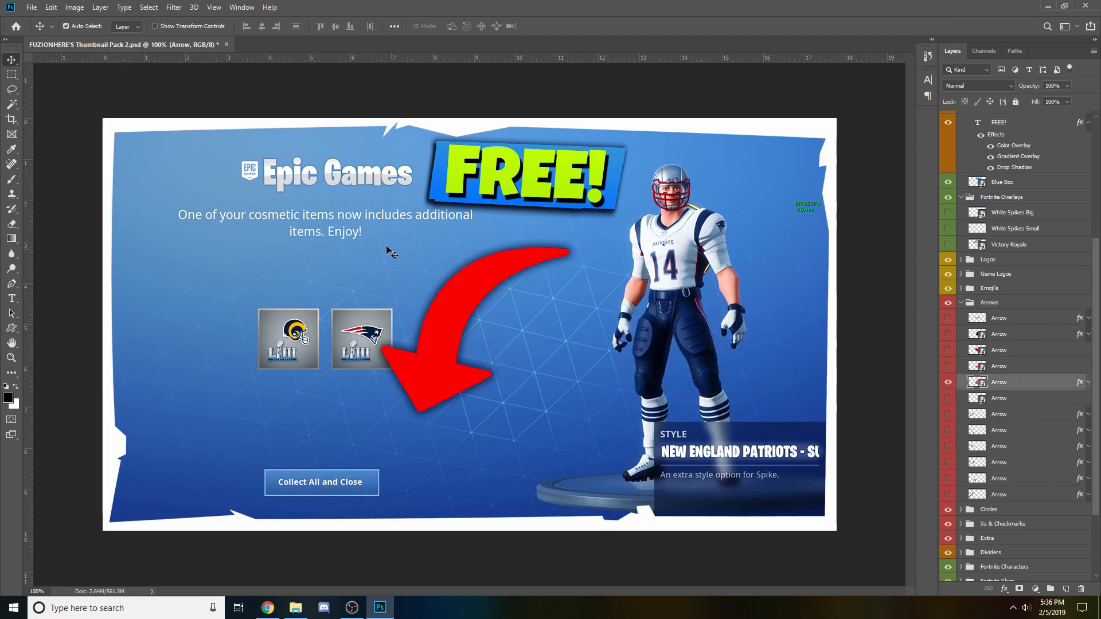
- Flip the red arrow horizontally, rotate it to about 83° and position it to lead from the FREE! box toward the Patriots icon
click(51, 7)
mouse_move(125, 274)
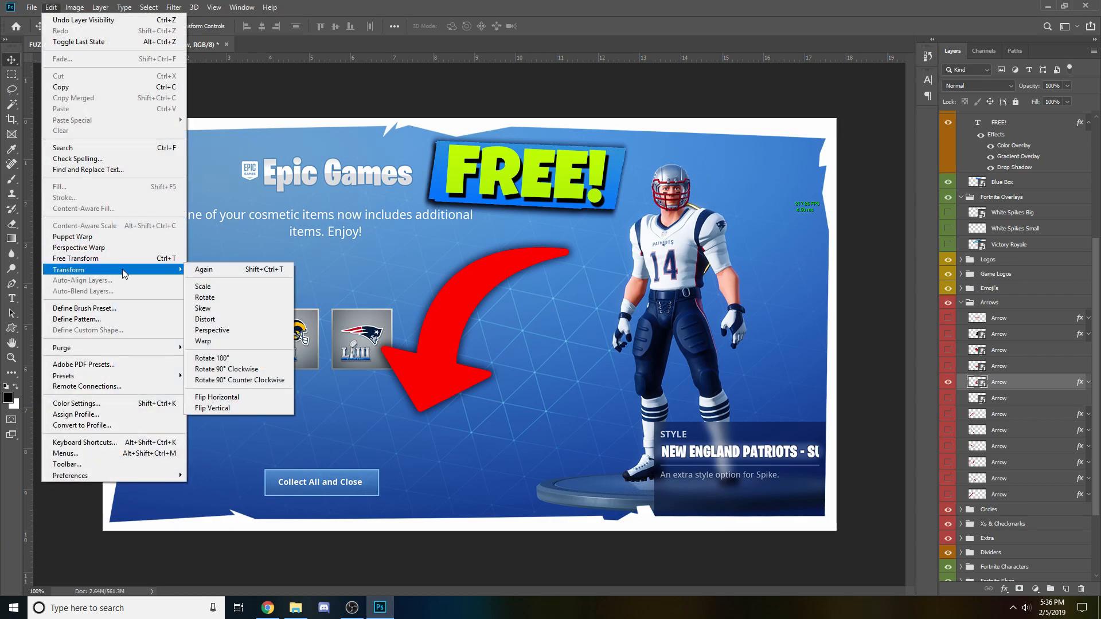
click(230, 397)
key(ctrl+t)
drag(551, 304, 465, 425)
drag(506, 326, 542, 290)
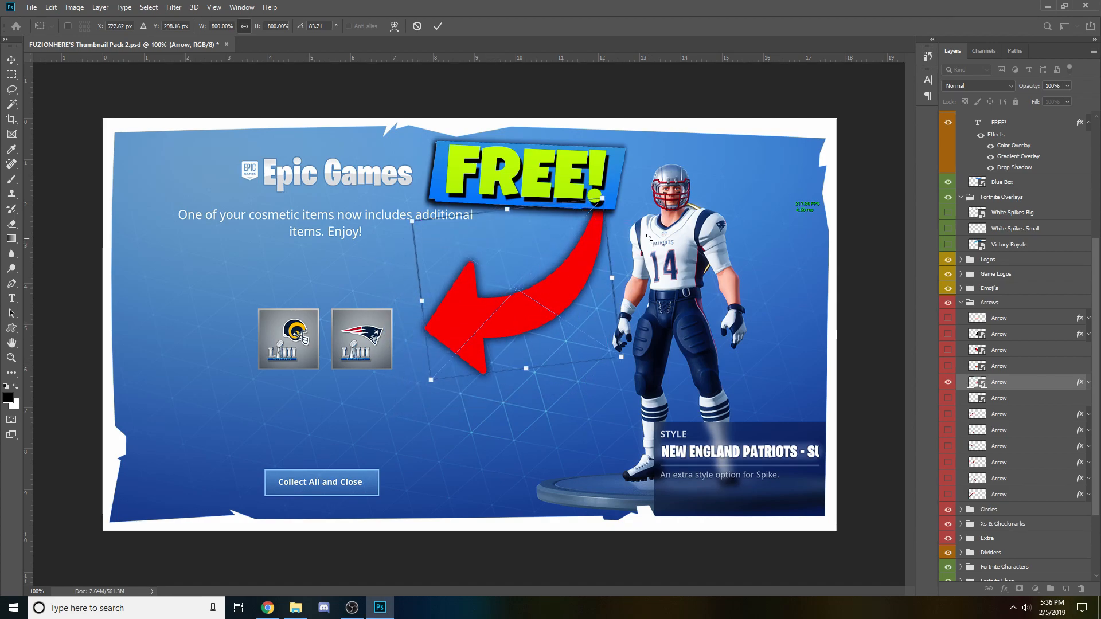
click(438, 26)
- Move the red arrow's layer into the Text Box group, between the FREE! and Blue Box layers
scroll(1036, 389, up, 4)
drag(1007, 506, 1042, 298)
scroll(1033, 313, up, 2)
- Copy the layer style of the FREE! text and paste it onto the Arrow layer in the Text Box group
right_click(1009, 317)
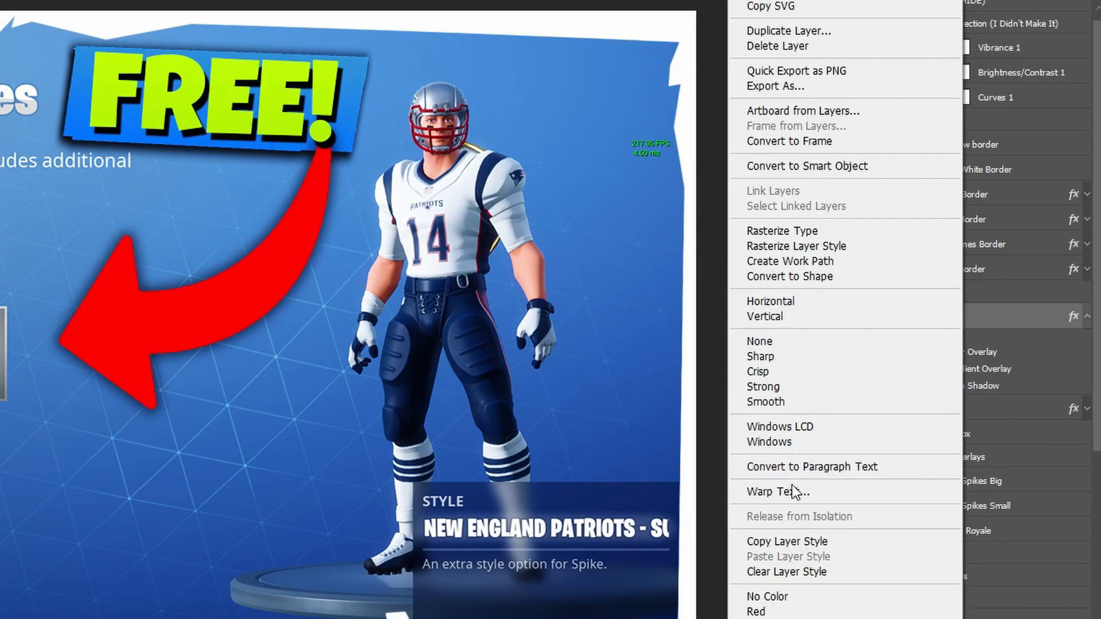
click(772, 545)
right_click(985, 411)
click(1010, 321)
right_click(998, 317)
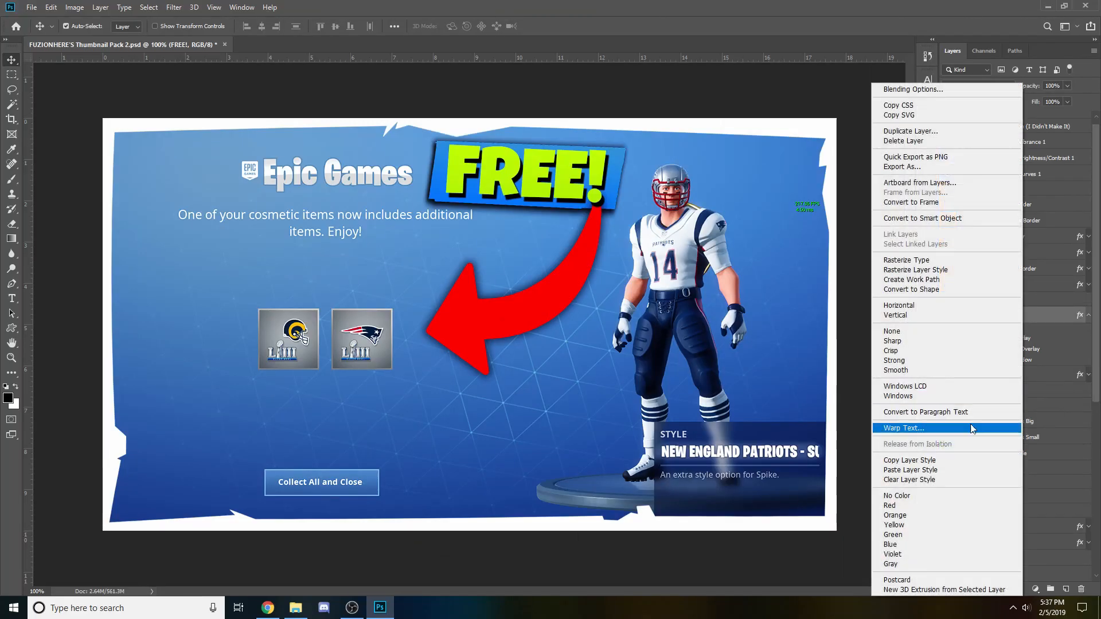
click(934, 460)
click(1024, 378)
right_click(1024, 380)
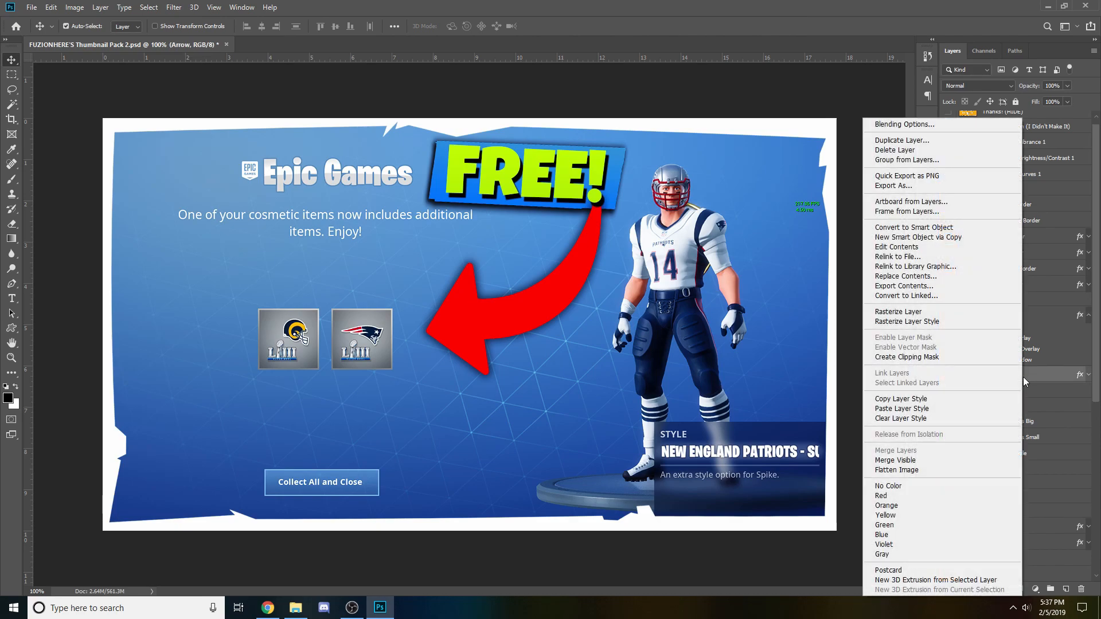
click(950, 411)
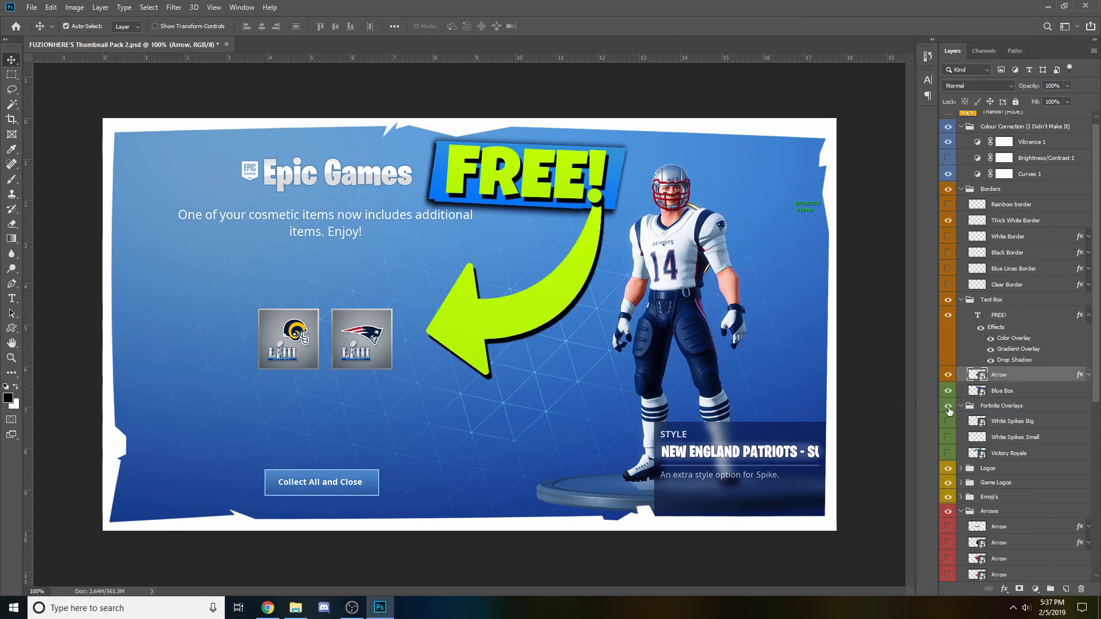
- Replace the Arrow layer's hard offset shadow with a soft, even drop shadow and move the layer below Blue Box
drag(532, 306, 535, 304)
right_click(1018, 376)
click(903, 128)
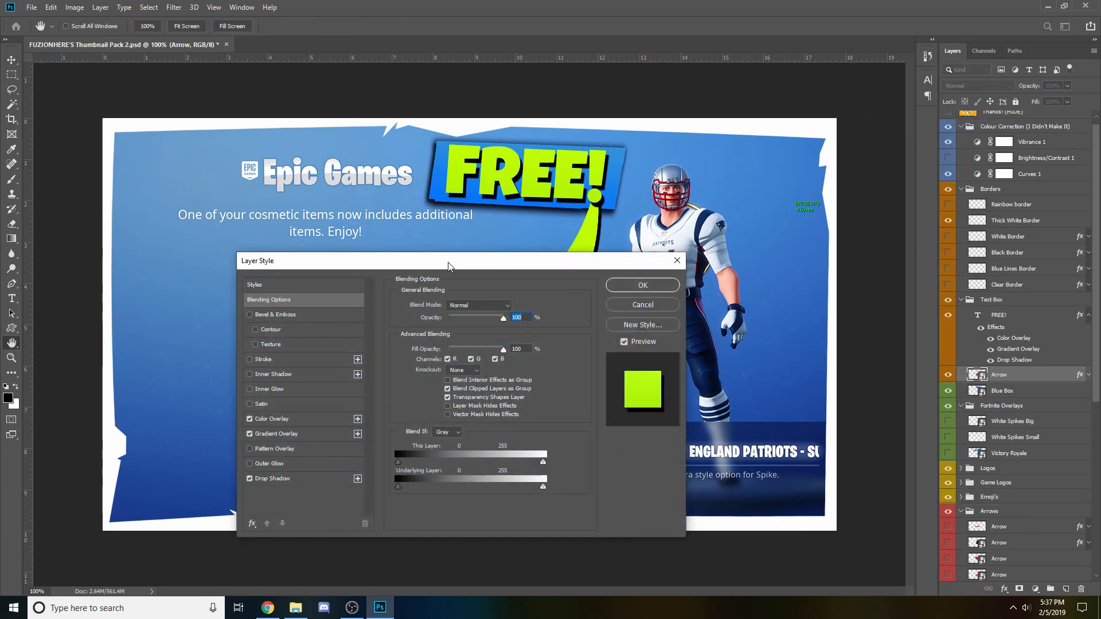
drag(436, 262, 815, 230)
click(629, 446)
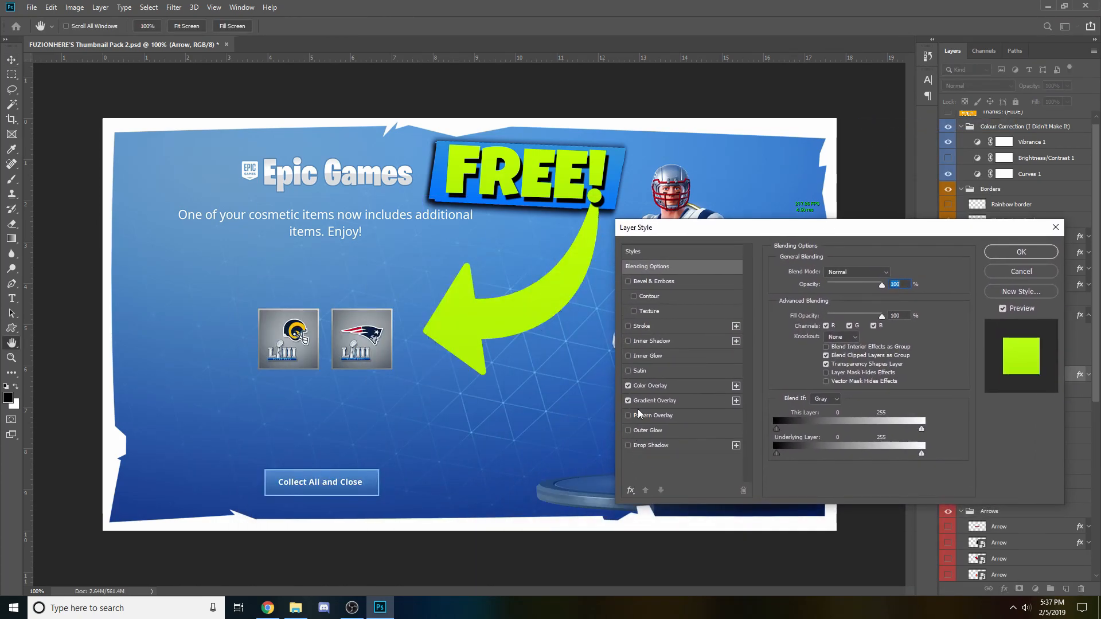
click(631, 326)
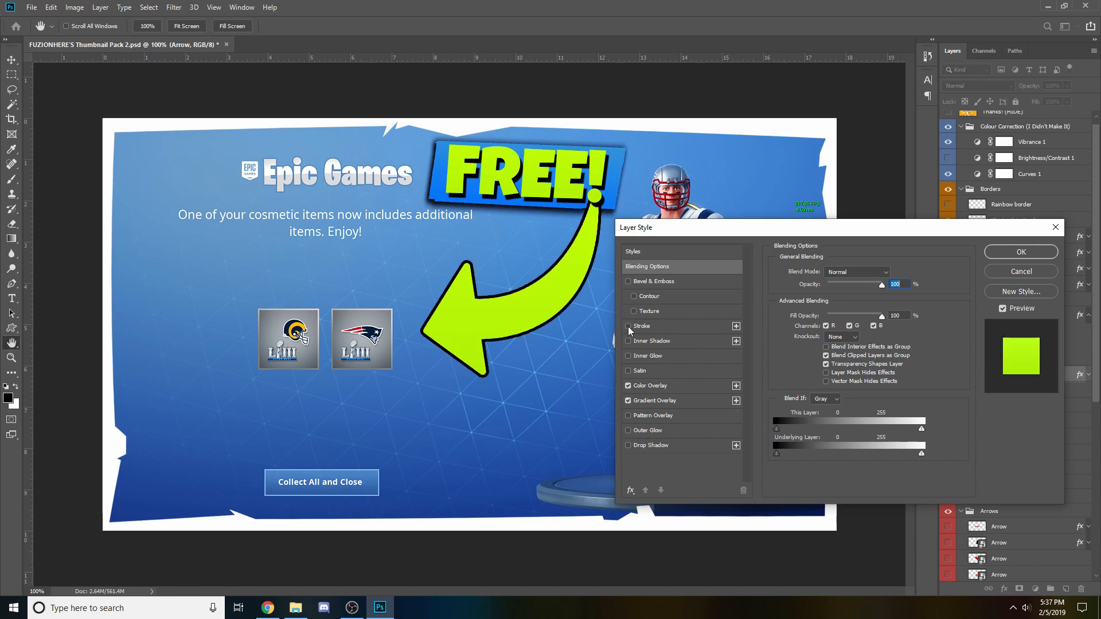
drag(886, 274, 781, 267)
text(8)
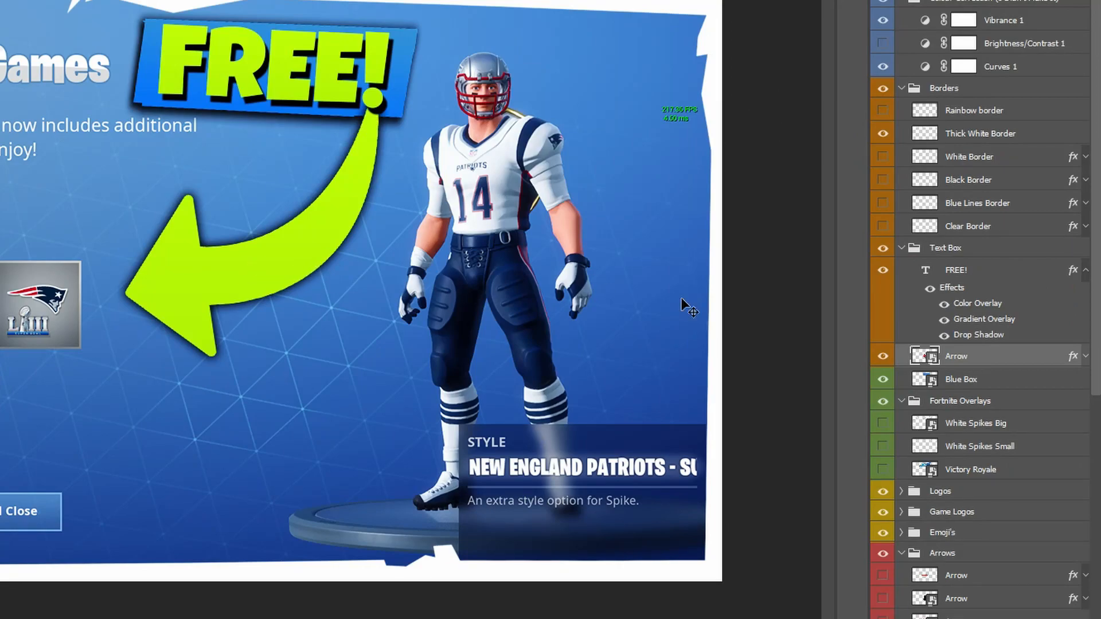
click(959, 380)
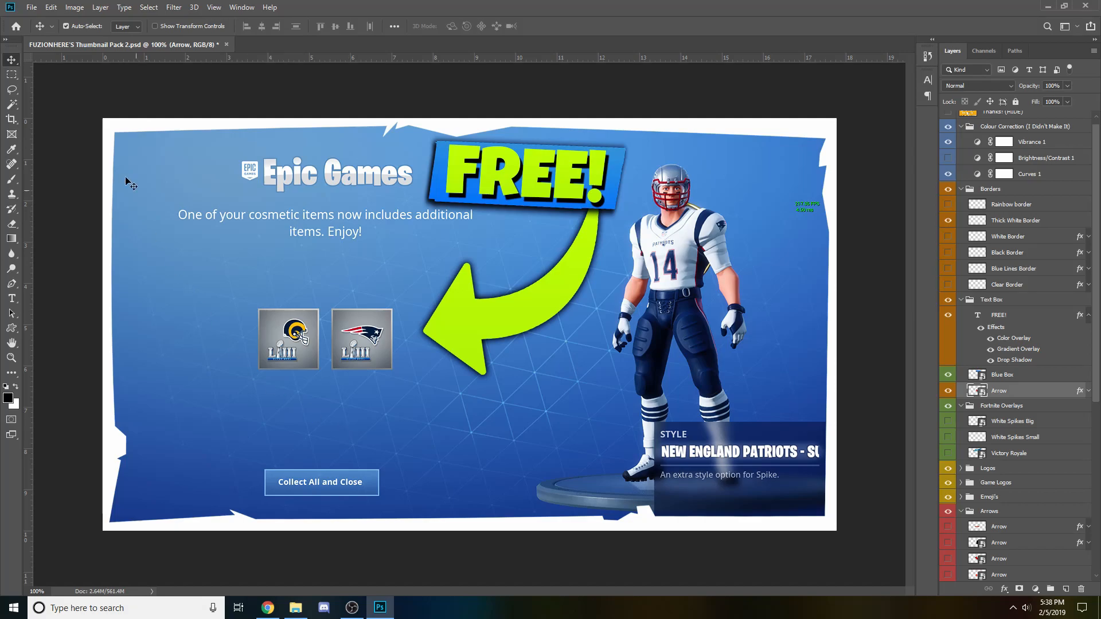
- Select the Rams icon's square outline with the Rectangular Marquee and add a new layer above the Text Box group
click(11, 73)
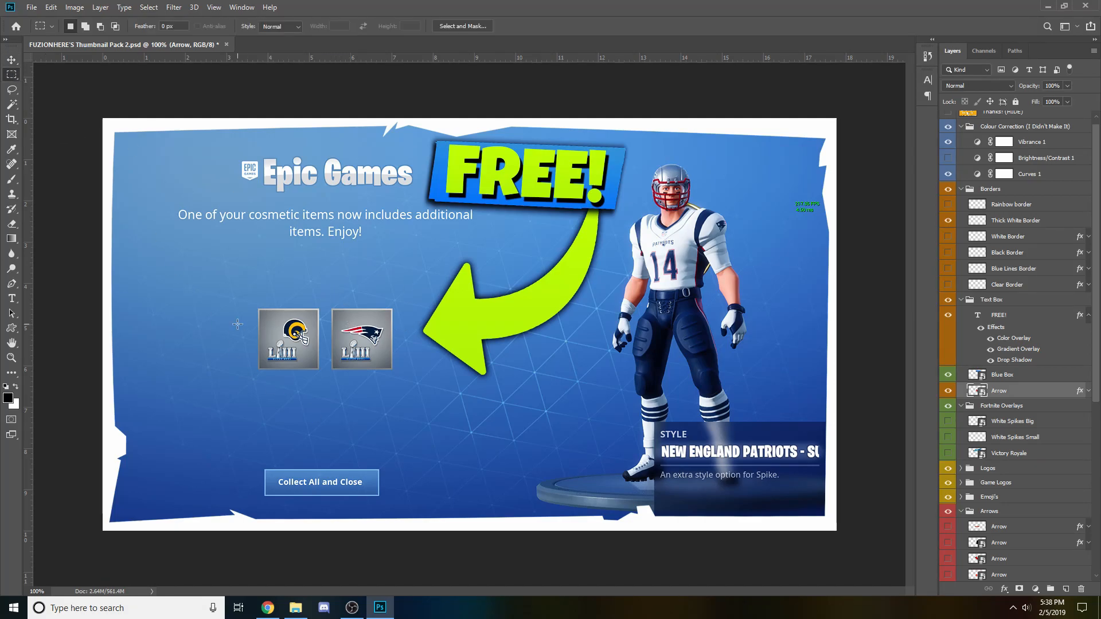
key(z)
click(268, 322)
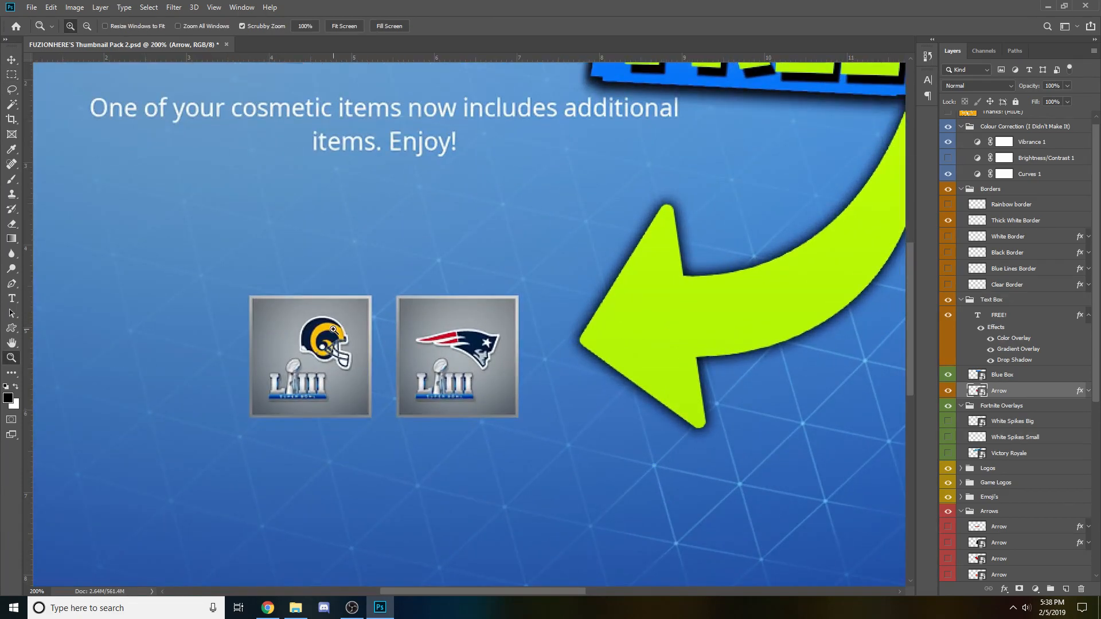
scroll(267, 322, down, 3)
key(m)
scroll(227, 236, up, 1)
key(z)
click(235, 260)
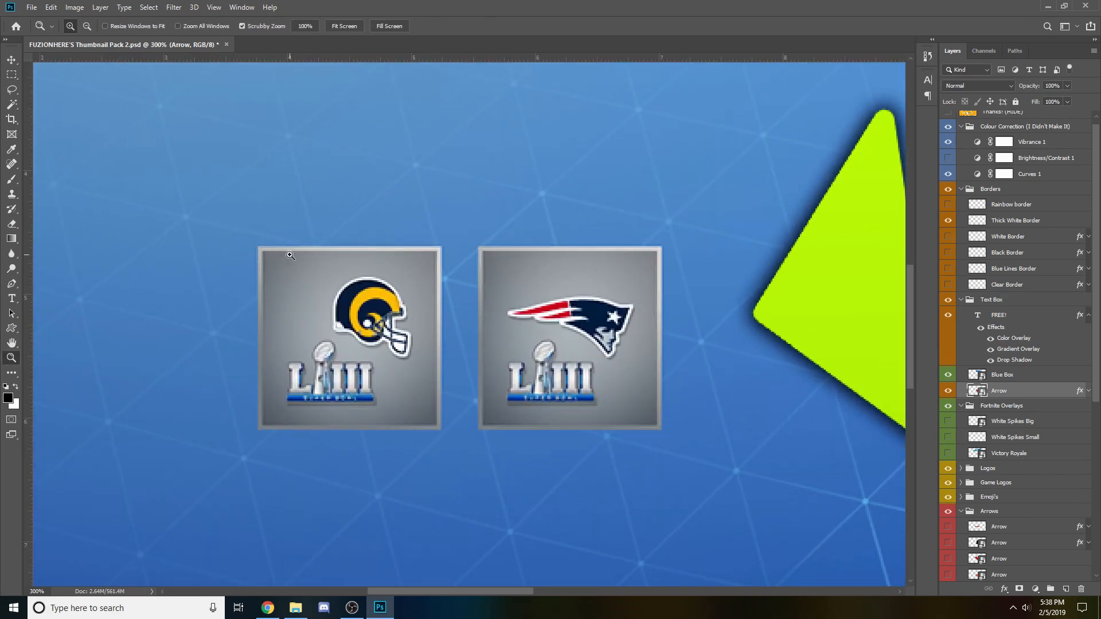
key(m)
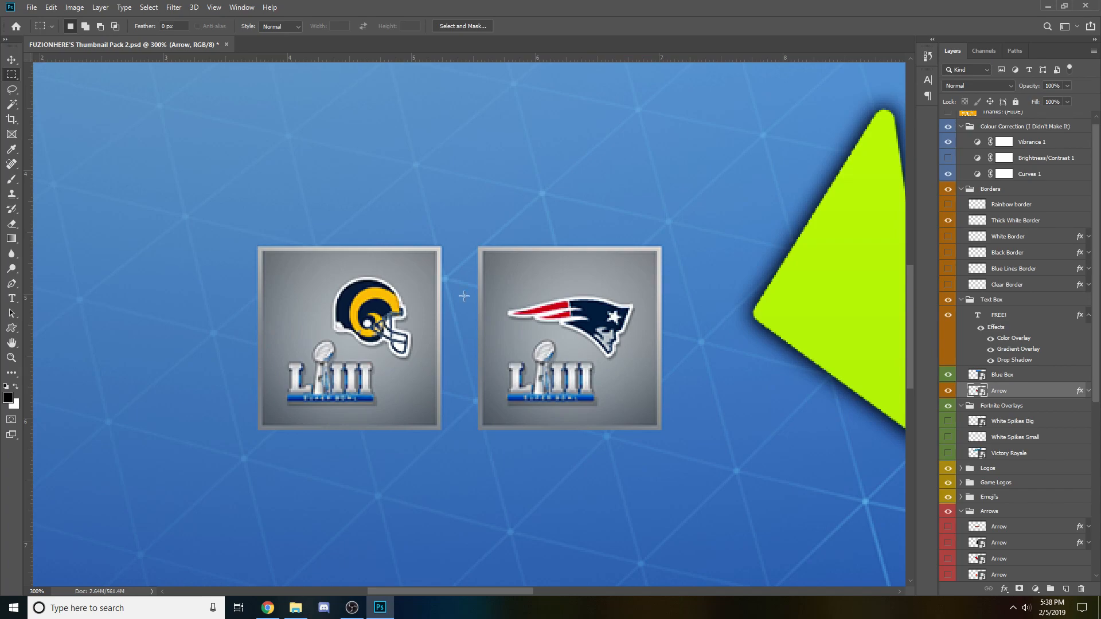
key(z)
right_click(491, 292)
click(514, 331)
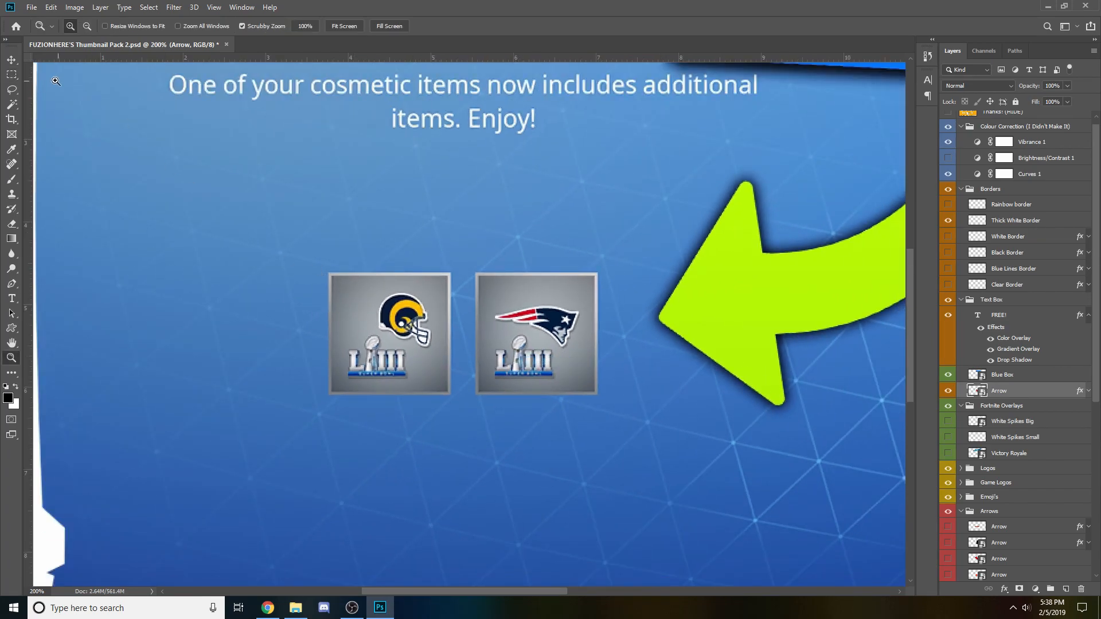
key(m)
key(z)
click(329, 269)
key(m)
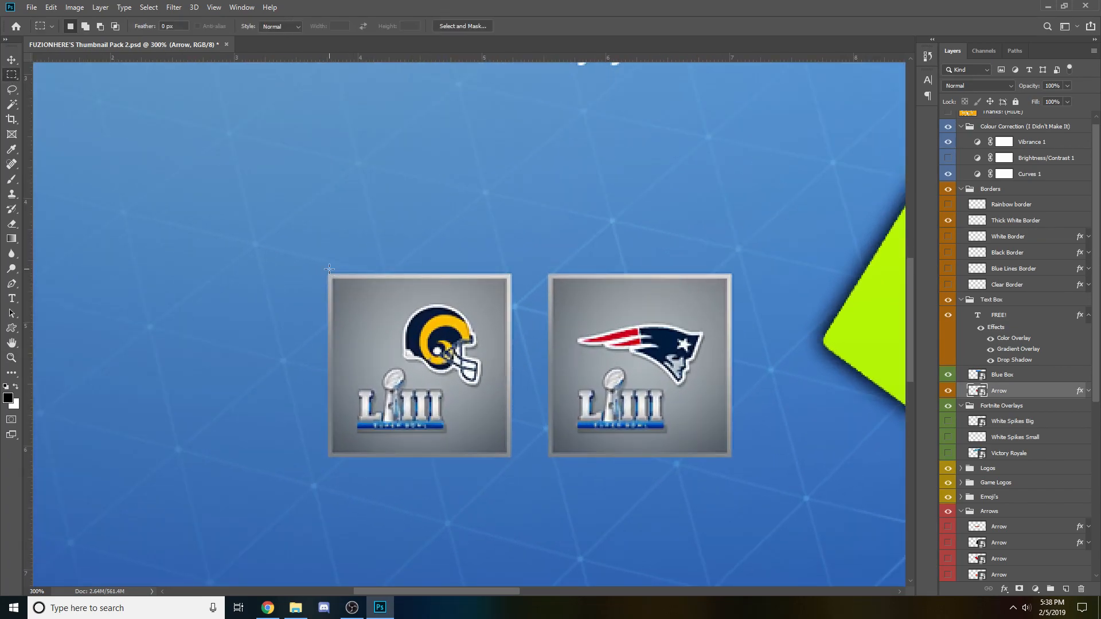
drag(512, 273, 329, 458)
right_click(457, 337)
click(1067, 589)
click(1067, 589)
drag(1008, 394, 1020, 288)
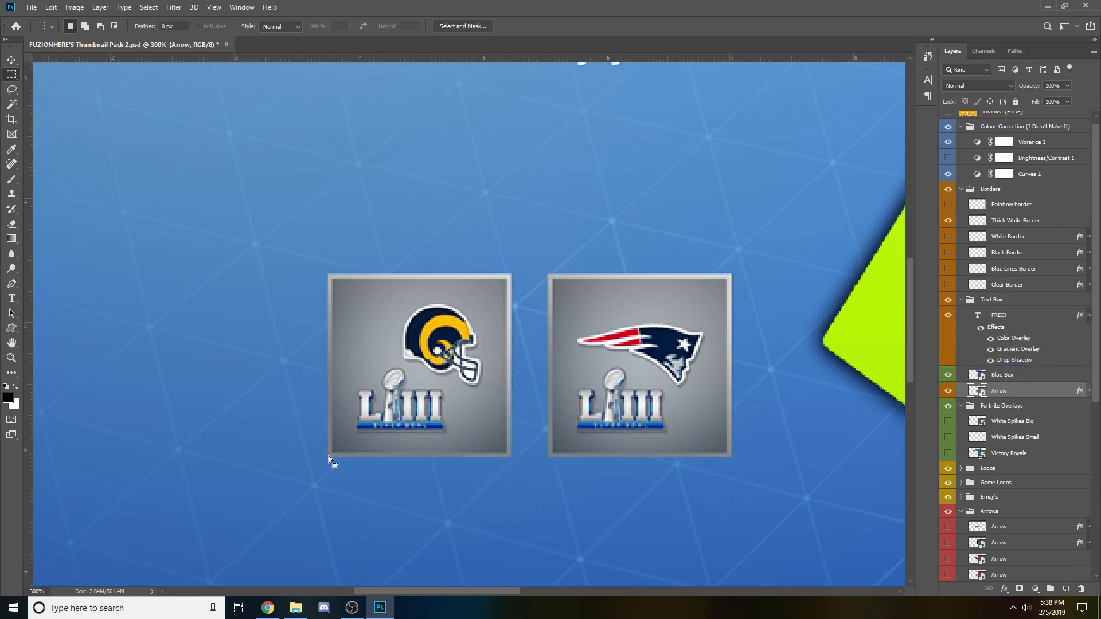
drag(329, 458, 510, 274)
drag(510, 274, 511, 274)
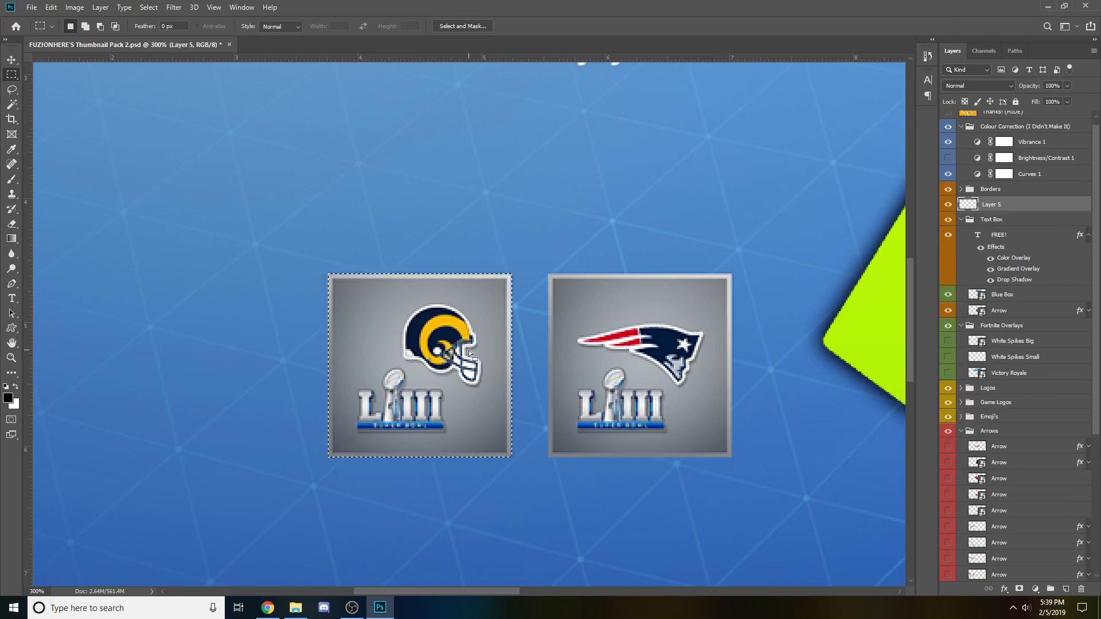
- Stroke the Rams icon selection with a centred 15 px black line and deselect it
right_click(469, 352)
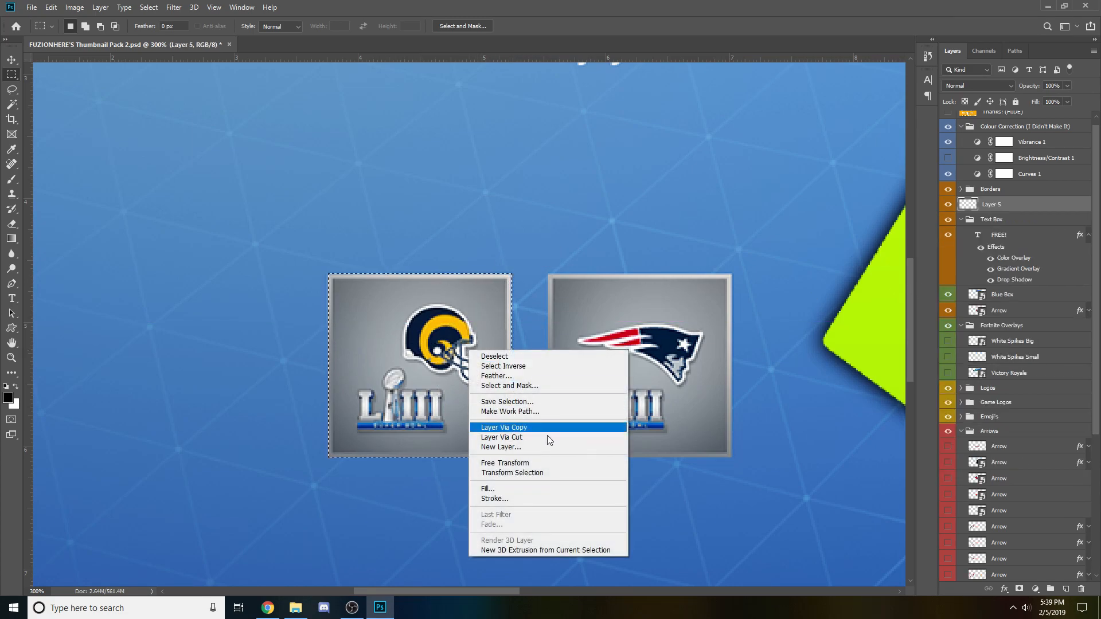
click(499, 497)
click(515, 182)
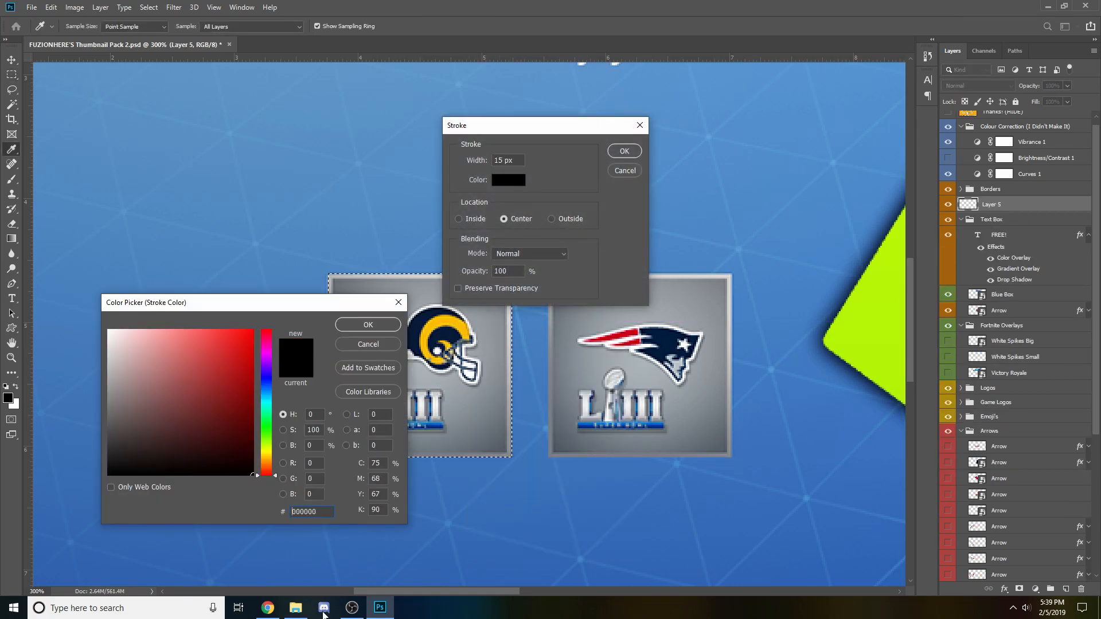
click(370, 350)
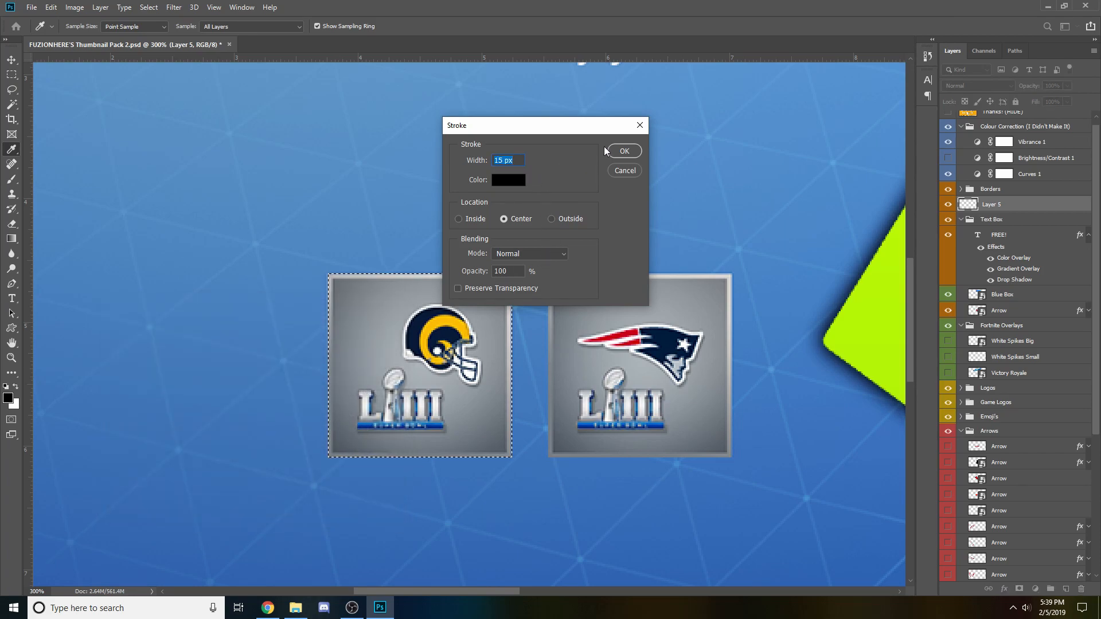
click(619, 150)
key(ctrl+d)
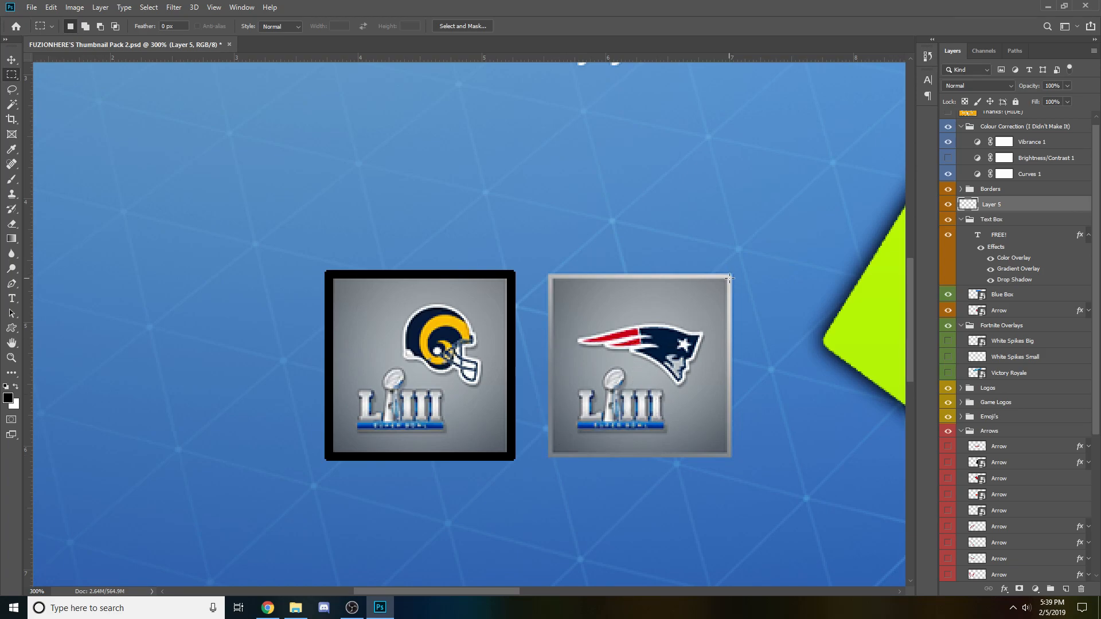
- Select the Patriots icon's square outline with the Rectangular Marquee and add a new layer above Layer 5
drag(732, 275, 561, 416)
key(ctrl+d)
drag(548, 276, 732, 457)
right_click(612, 342)
click(1064, 590)
click(1064, 589)
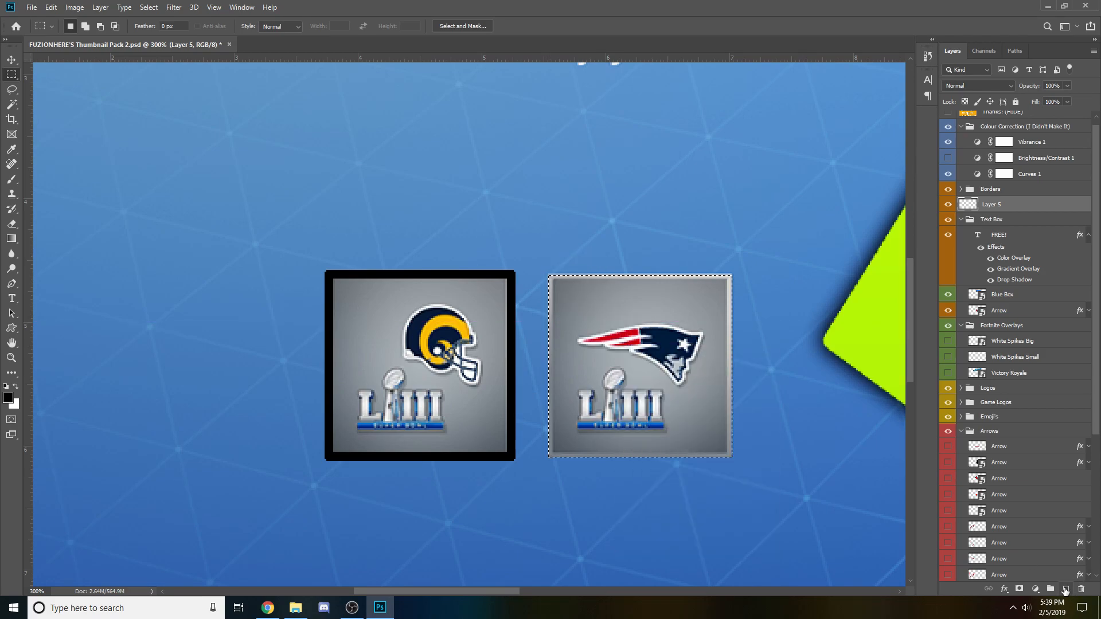
- Stroke the Patriots icon selection with the same 15 px black line and deselect it
right_click(625, 377)
click(662, 522)
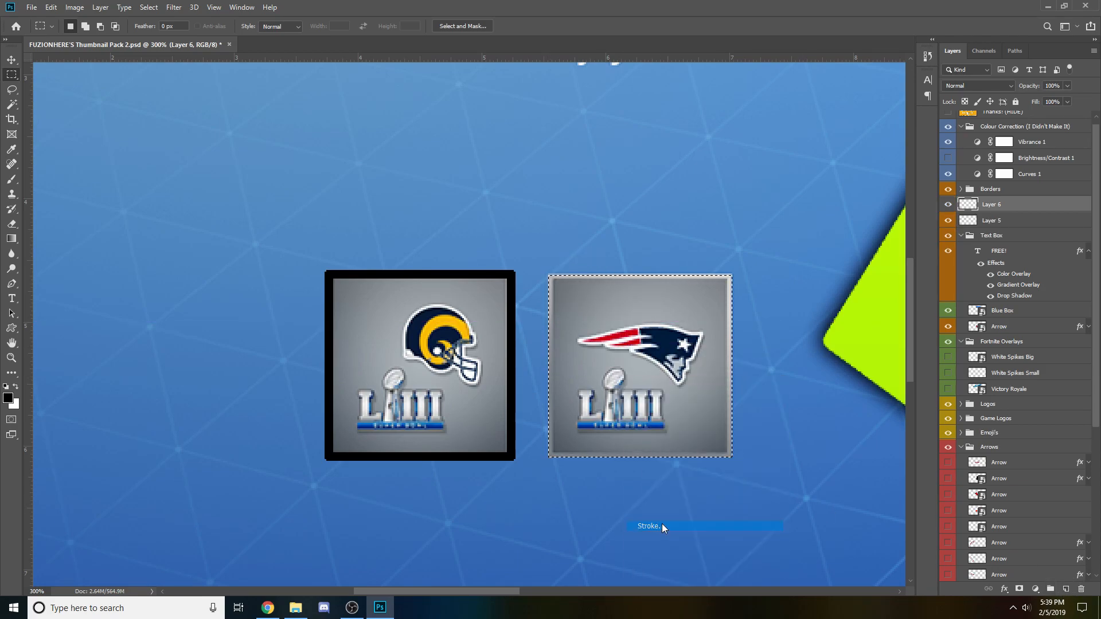
key(Return)
key(v)
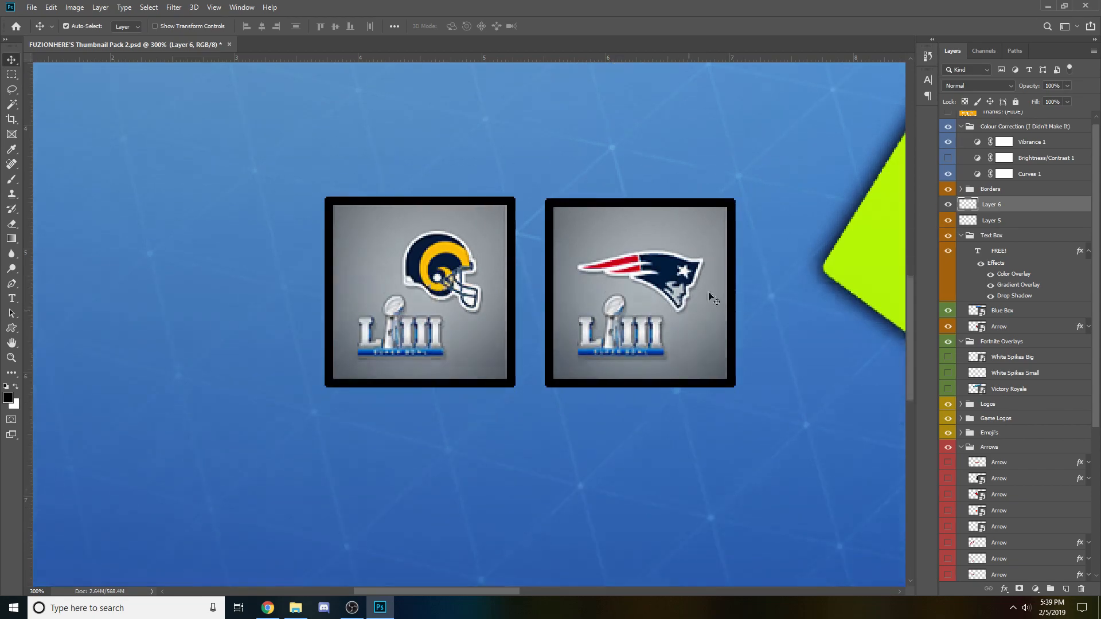
- Check the two framed item icons within the whole thumbnail and up close
scroll(758, 267, down, 3)
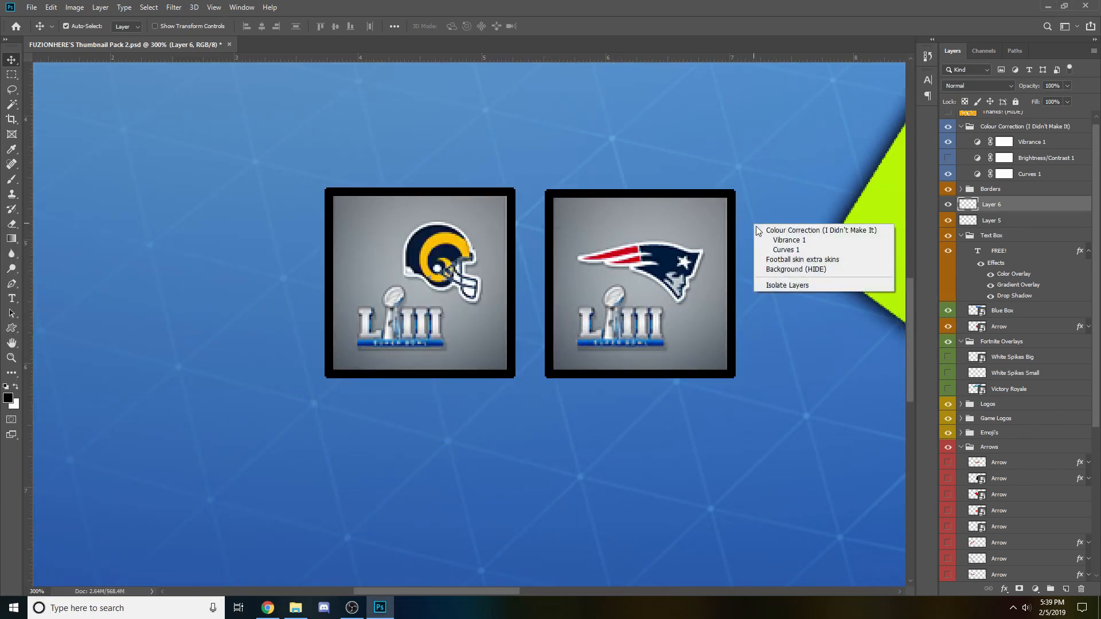
key(super)
key(super)
key(z)
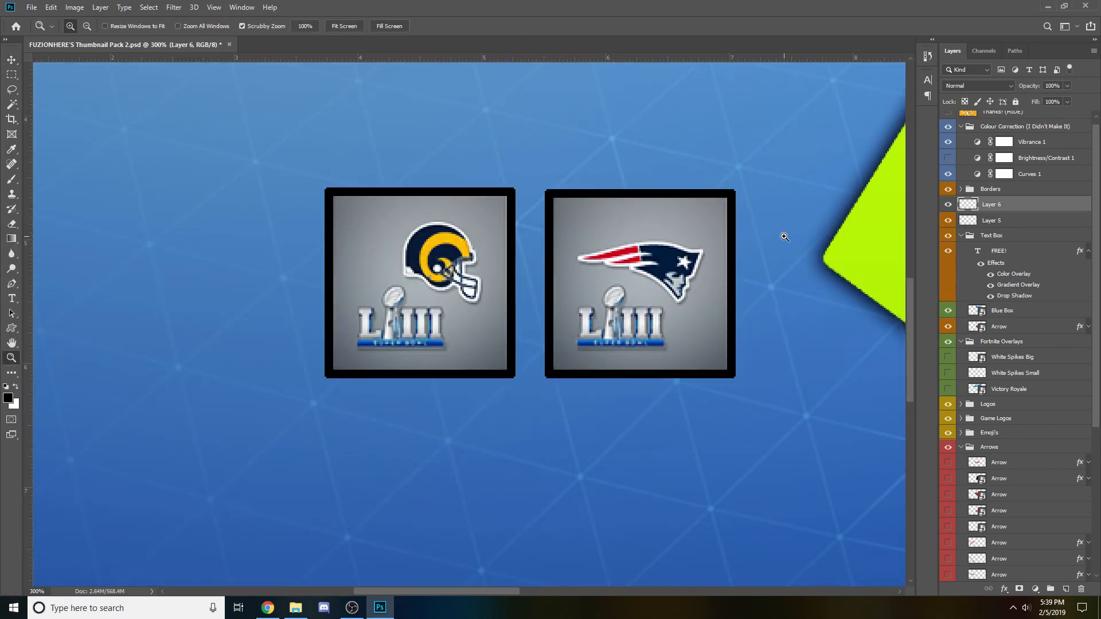
right_click(784, 237)
click(804, 254)
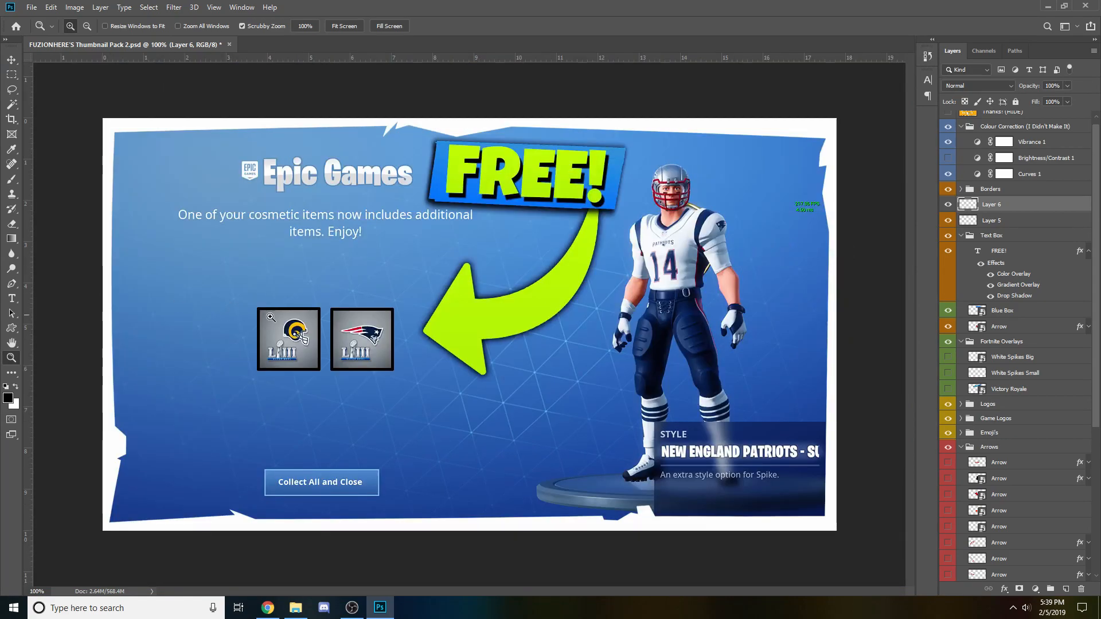
click(281, 347)
key(v)
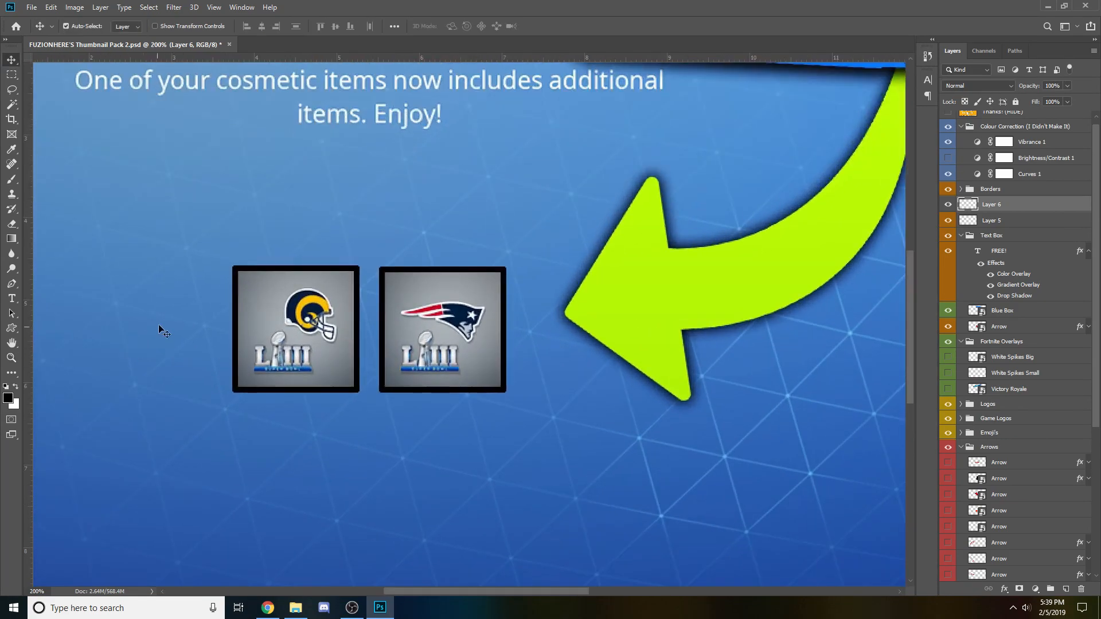
- Add a Gradient Overlay with the Blue, Yellow, Blue preset to the Patriots frame on Layer 6
right_click(1011, 209)
click(878, 127)
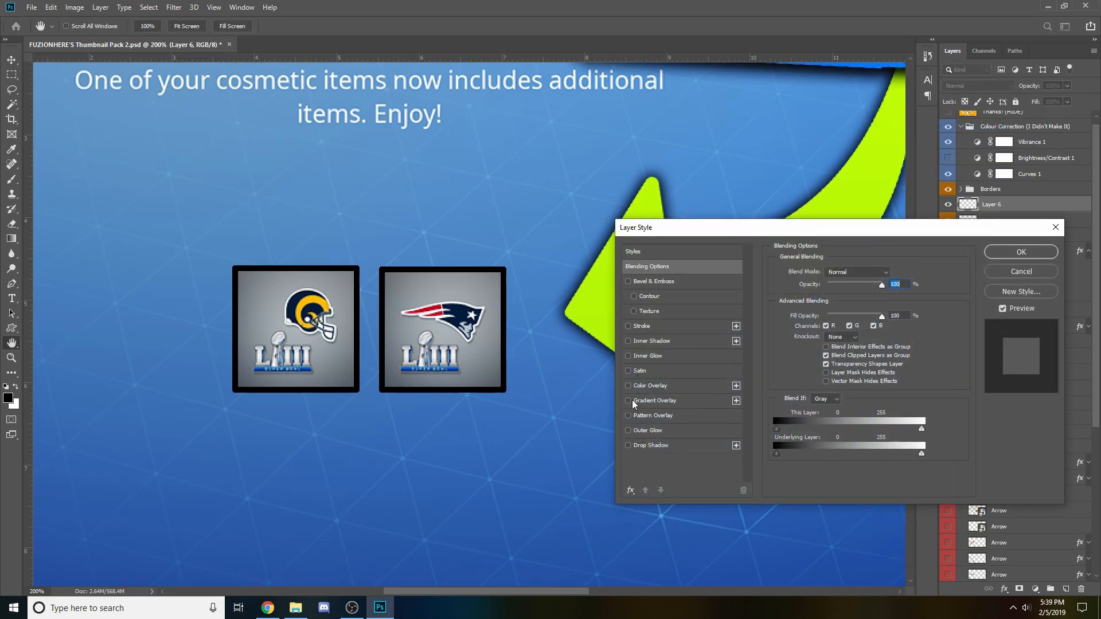
click(627, 402)
click(651, 401)
click(841, 297)
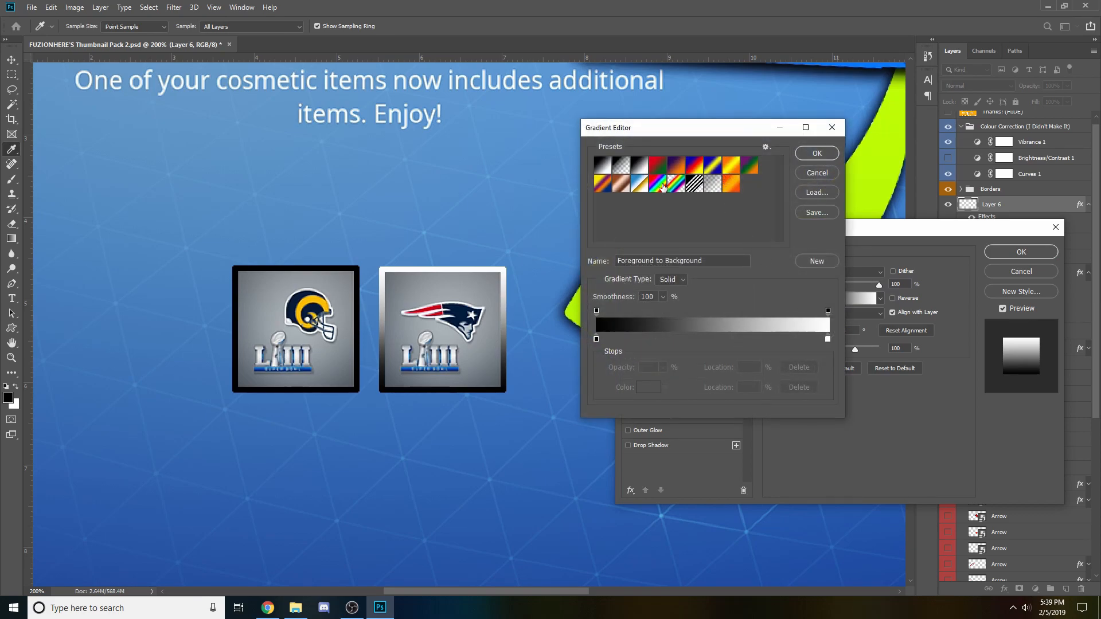
click(656, 187)
click(673, 186)
click(659, 186)
click(713, 166)
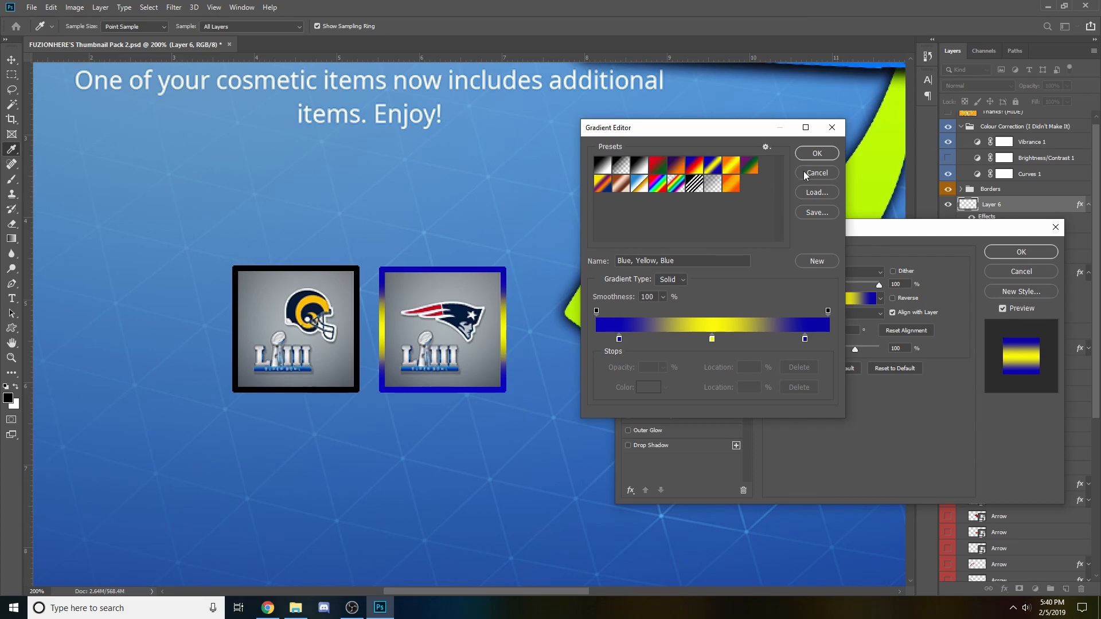
click(815, 155)
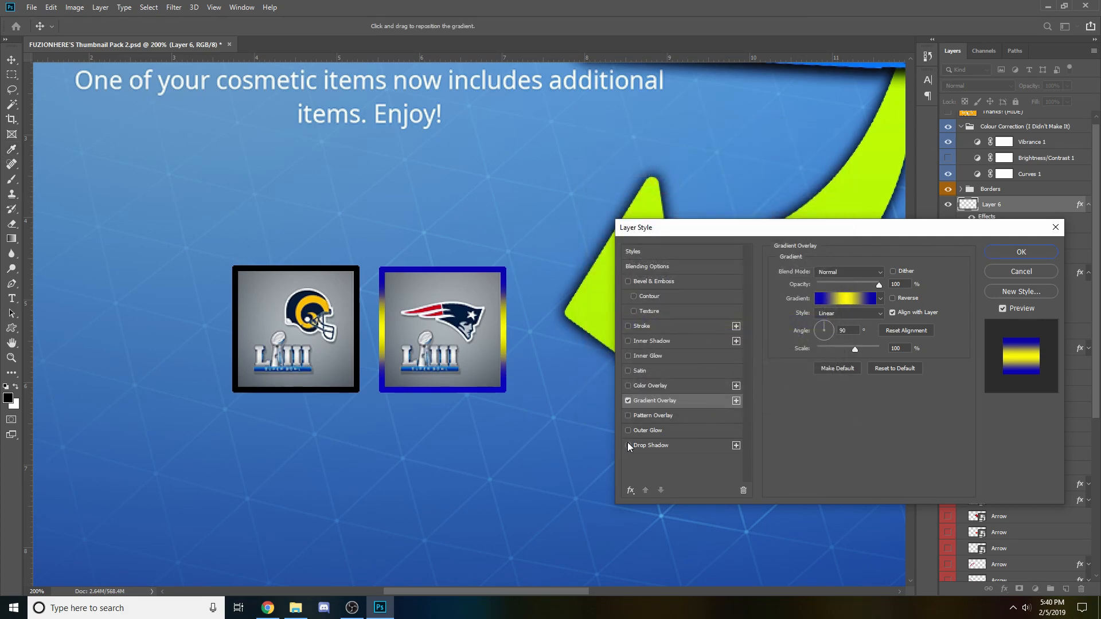
- Add a drop shadow to the Patriots frame on Layer 6 with a size of 4 px
click(628, 446)
click(668, 442)
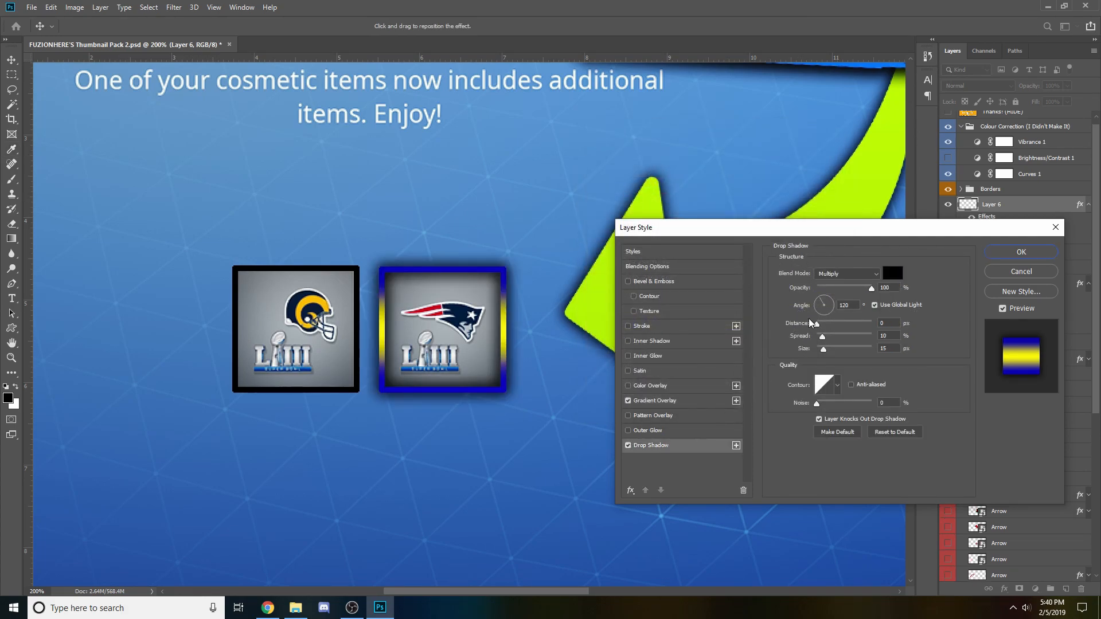
click(821, 351)
drag(731, 345, 730, 345)
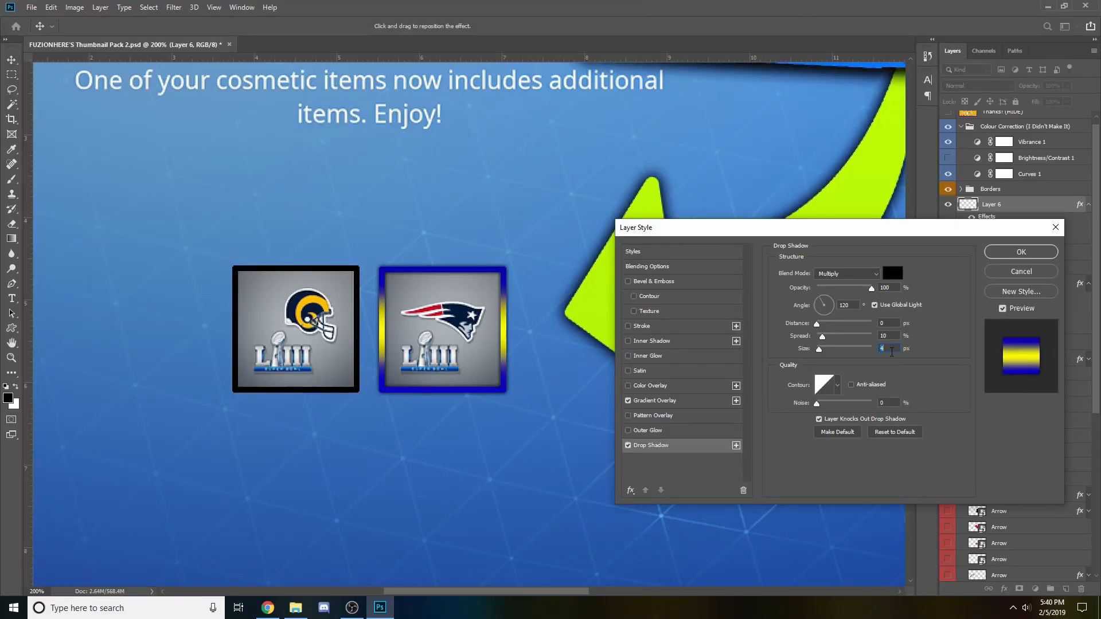
text(5)
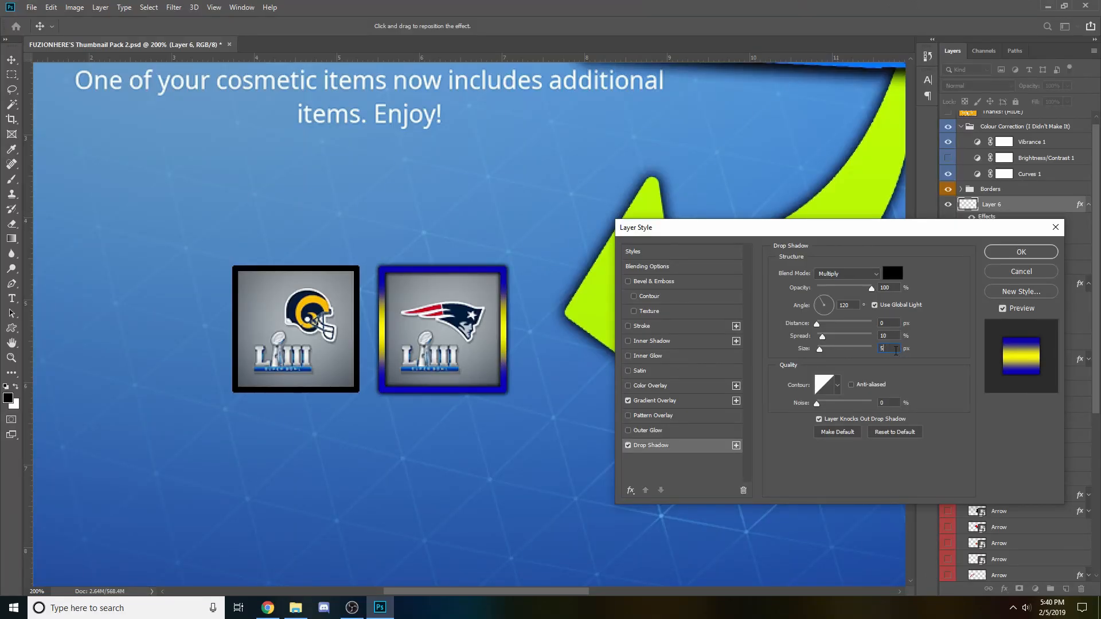
drag(818, 350, 817, 351)
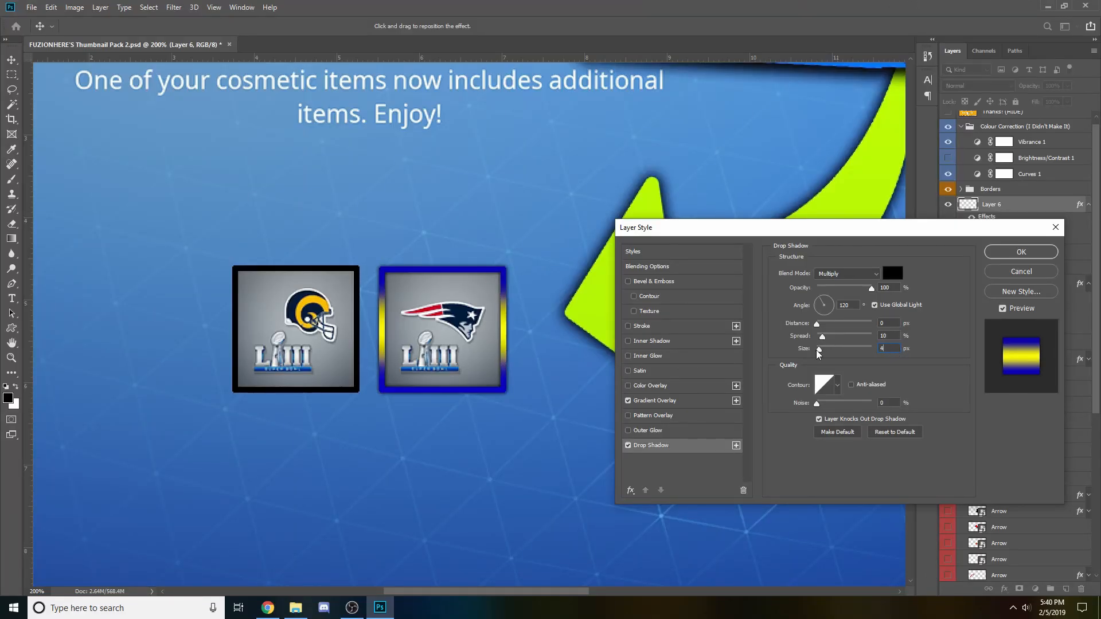
click(1006, 253)
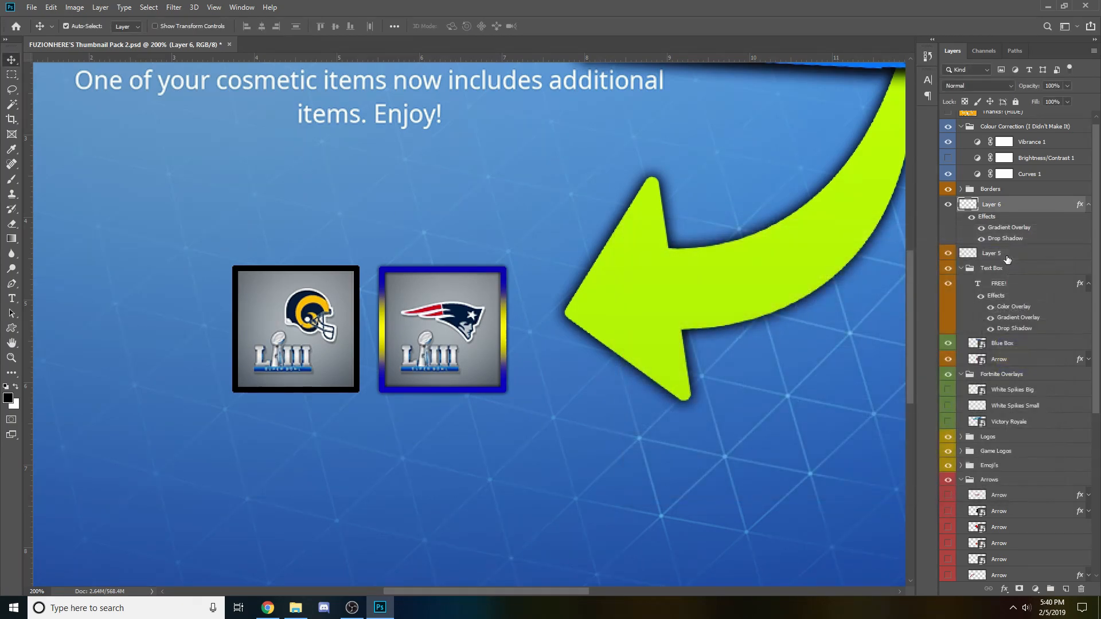
- Copy the layer style of Layer 6 and paste it onto the Rams frame on Layer 5
right_click(1024, 205)
click(917, 372)
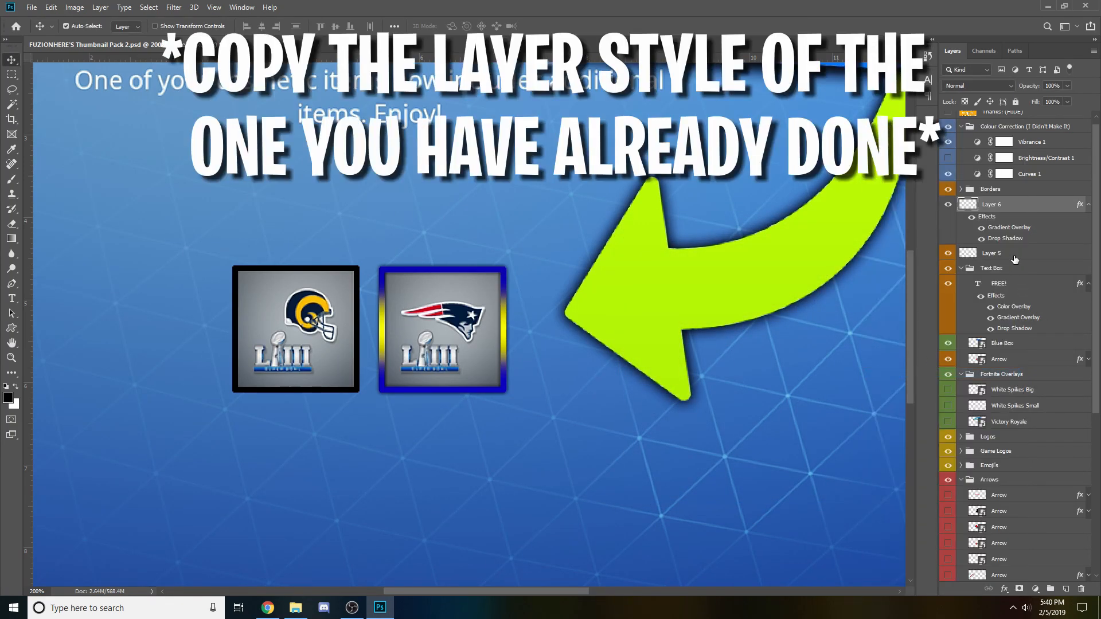
right_click(1014, 259)
click(906, 382)
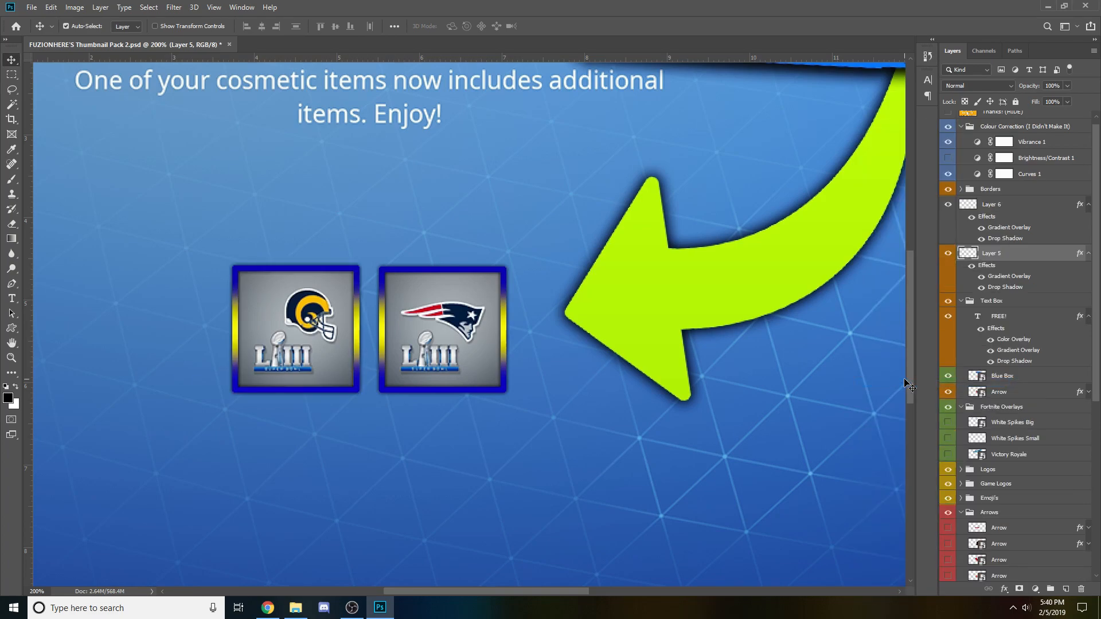
- Add a 5 px black outside stroke to the FREE! text layer
key(z)
right_click(545, 422)
click(574, 429)
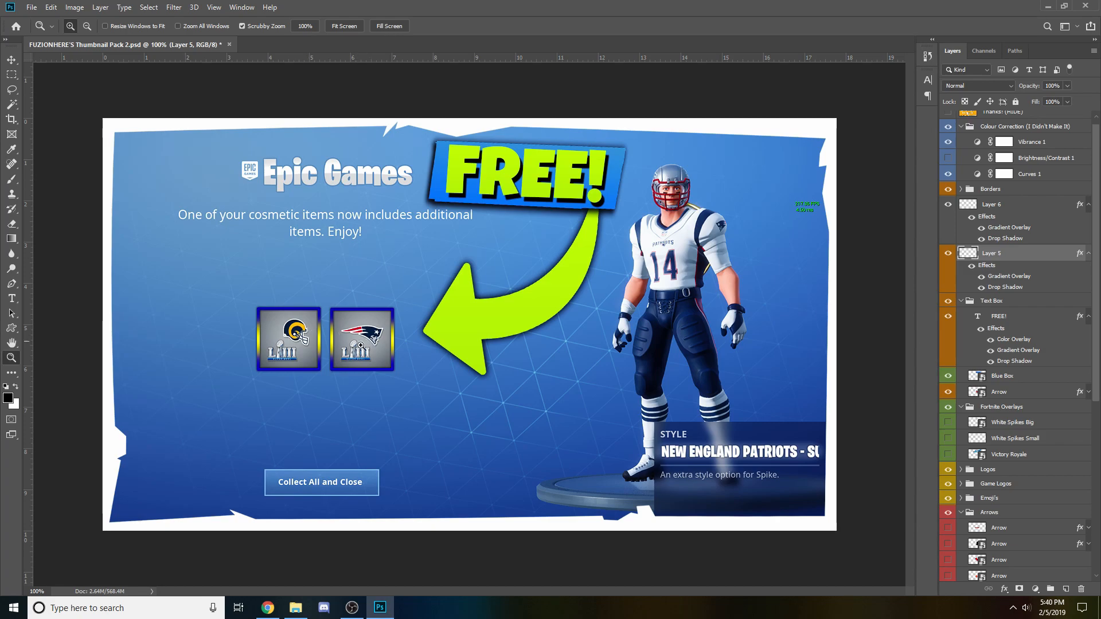
click(12, 61)
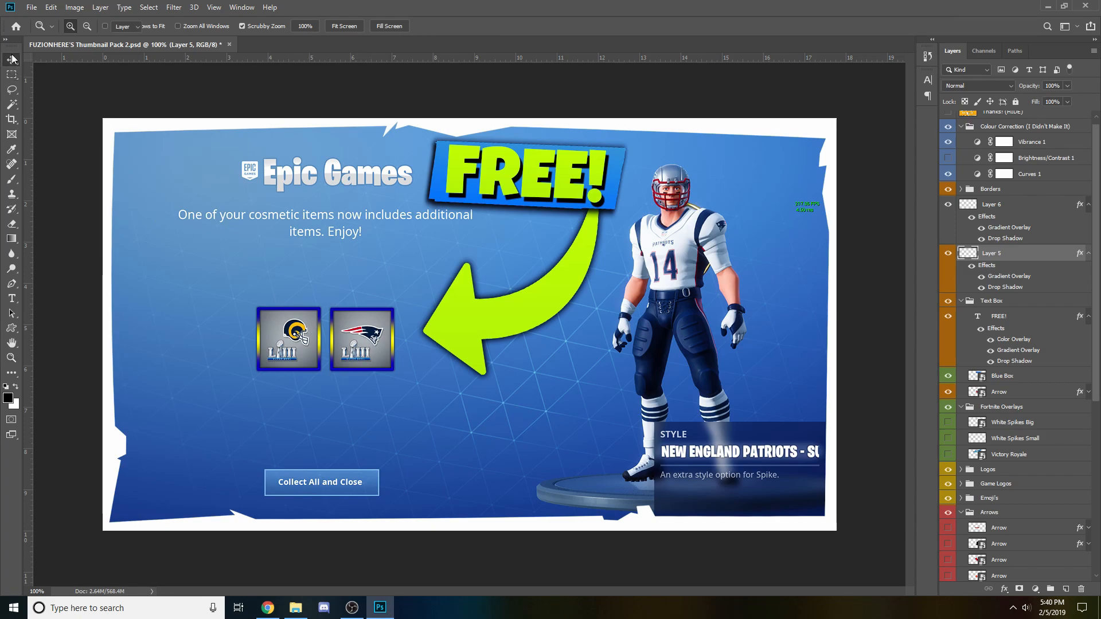
click(12, 75)
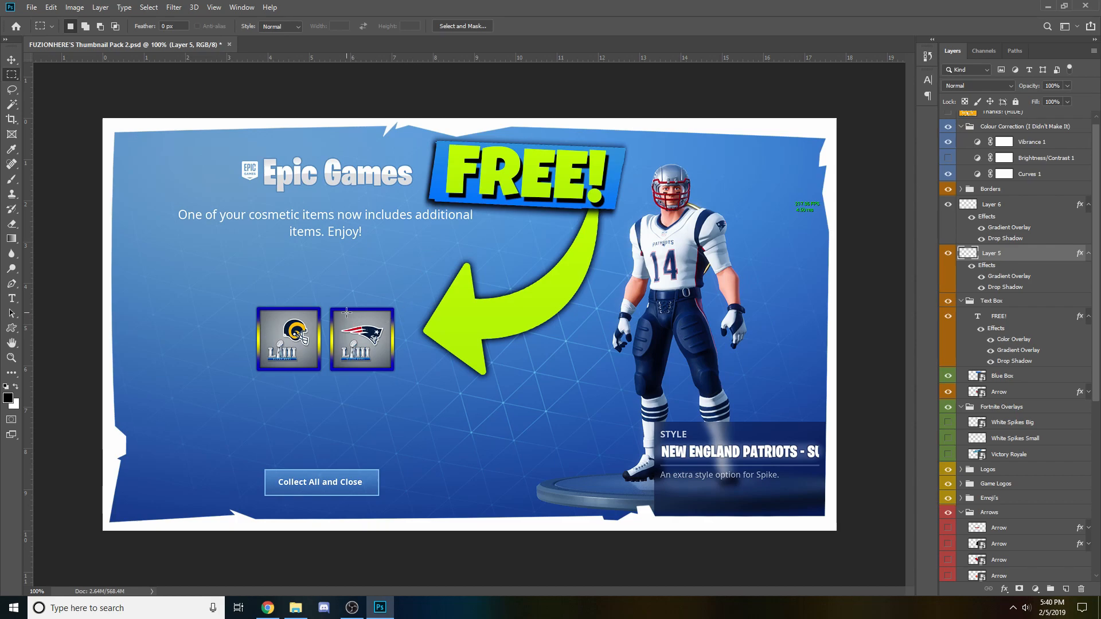
right_click(1021, 318)
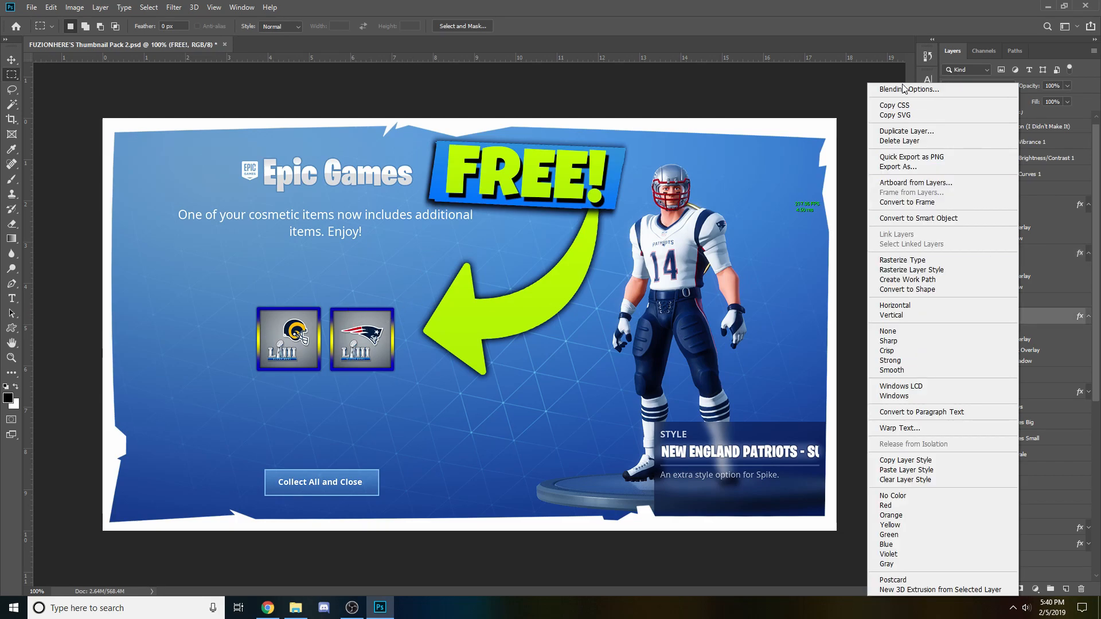
click(905, 90)
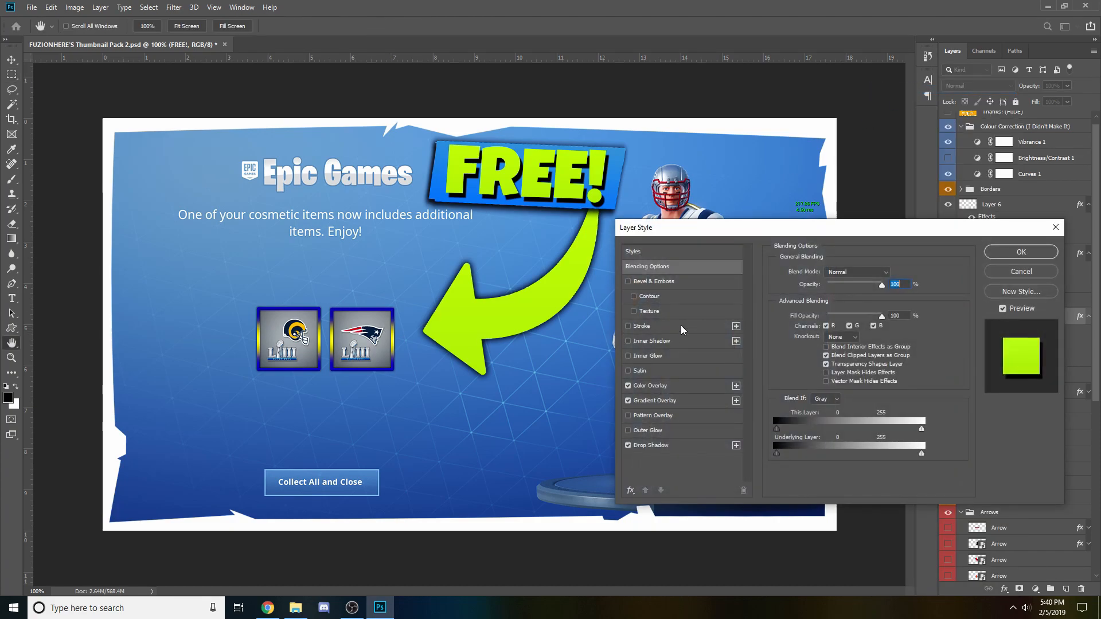
click(637, 327)
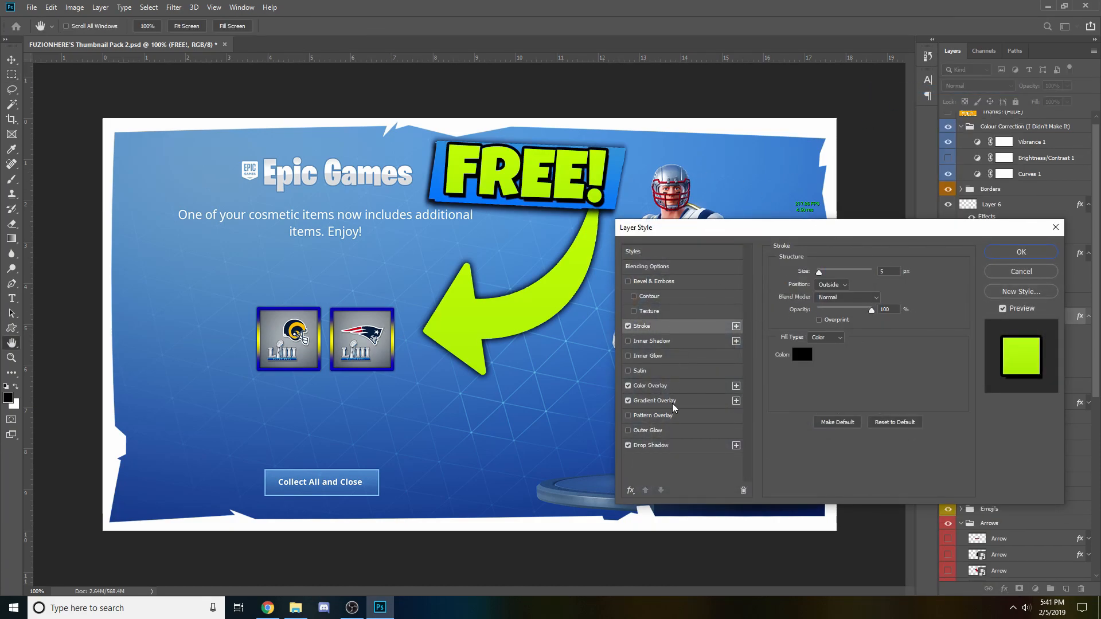
- Set the FREE! text's drop shadow to a distance of 7 px and a spread of 29%
click(673, 446)
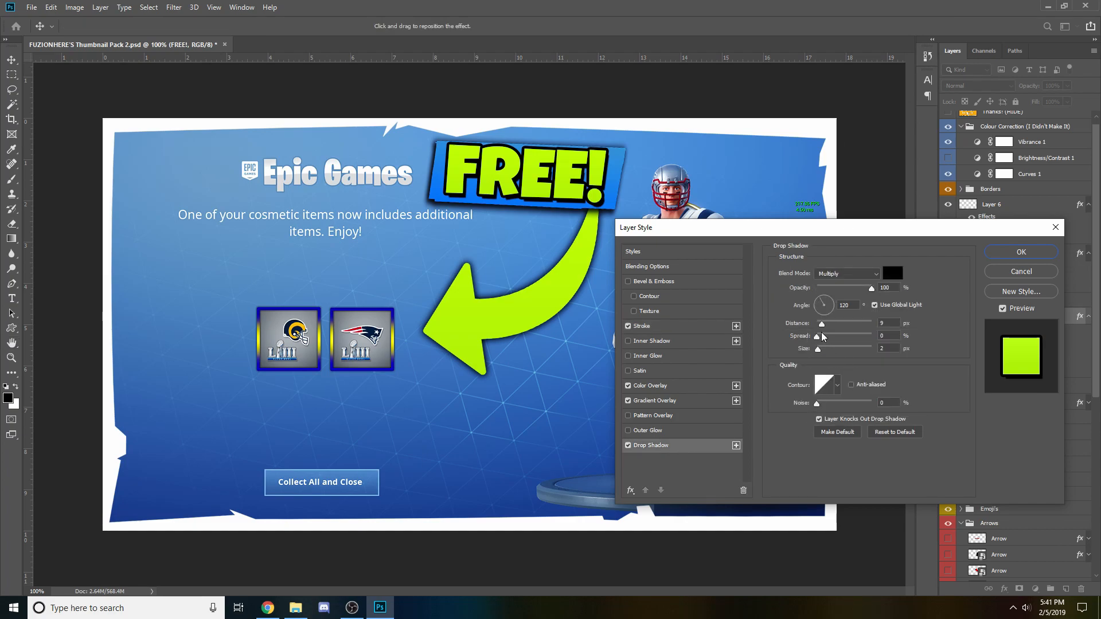
drag(821, 323, 820, 338)
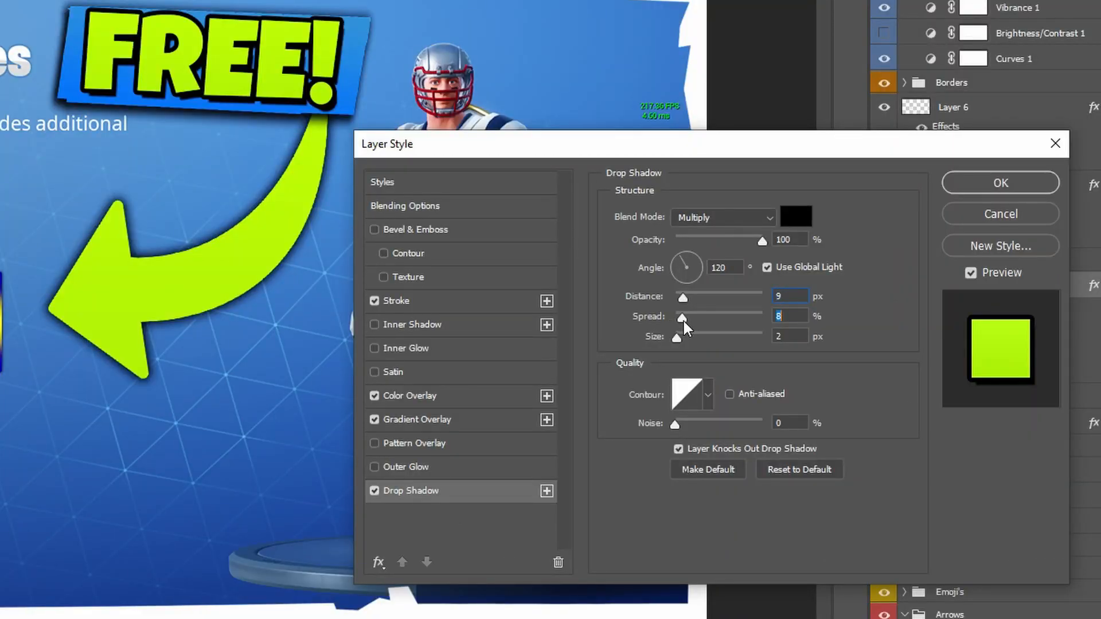
mouse_move(684, 321)
mouse_down()
mouse_move(701, 315)
mouse_move(683, 301)
mouse_up()
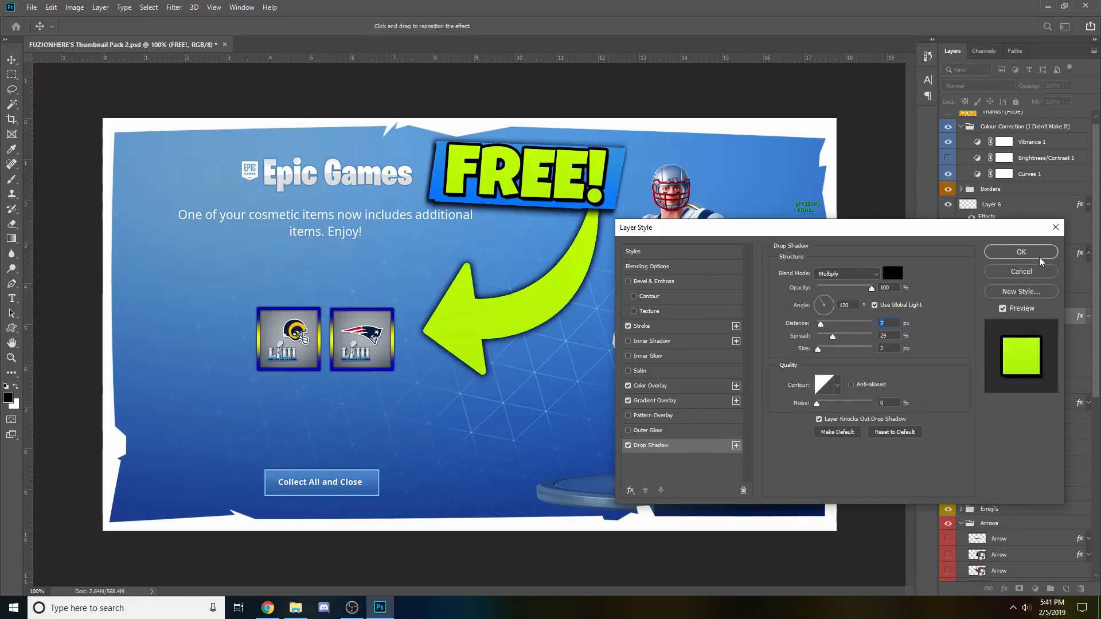
click(1001, 182)
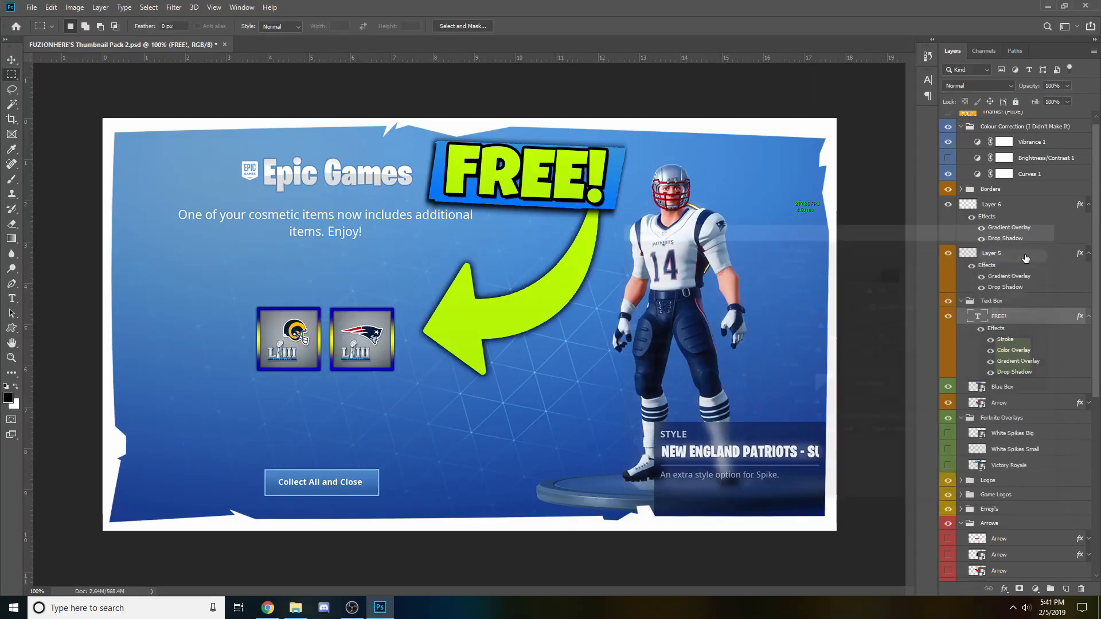
- Show the Suprised with hands emoji from the Emoji's group and move it over the football character's upper body
key(v)
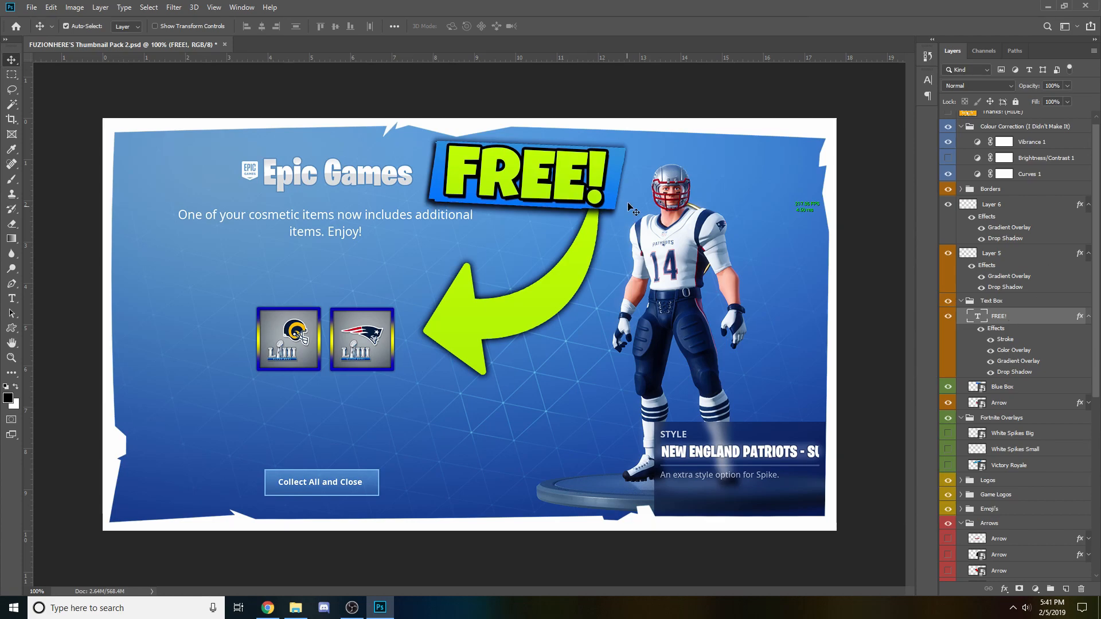
click(961, 523)
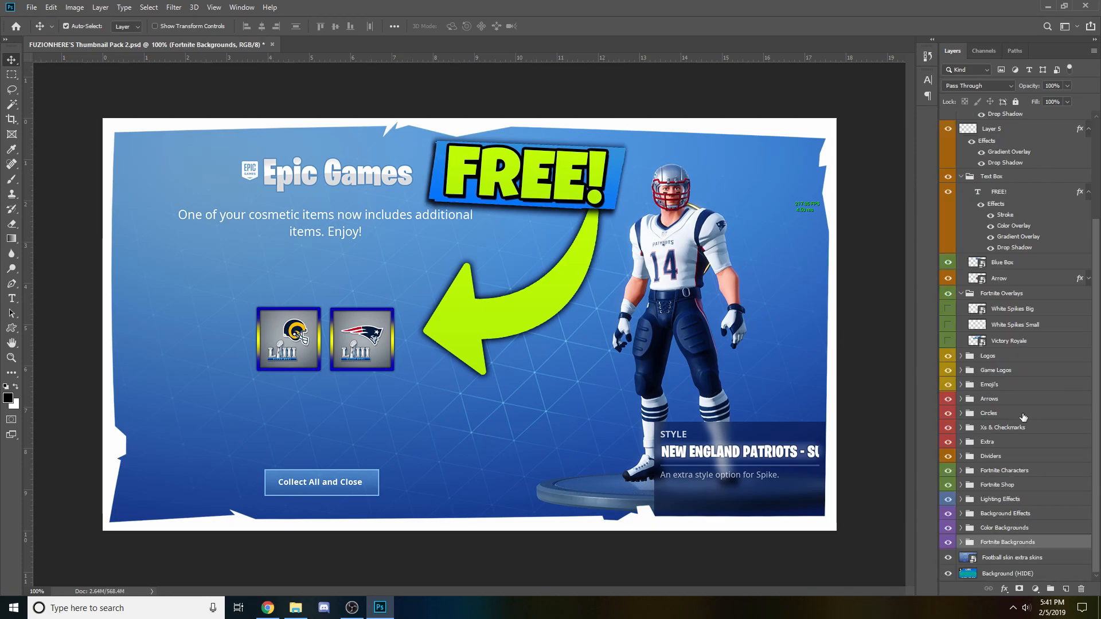
click(962, 390)
click(961, 389)
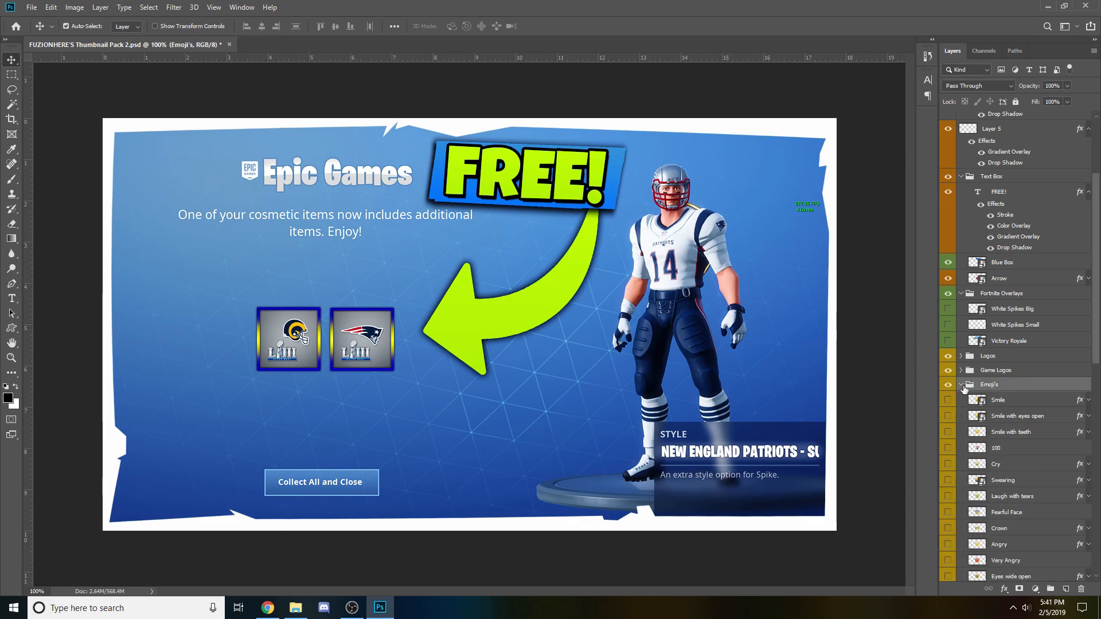
scroll(991, 392, down, 4)
scroll(991, 393, down, 5)
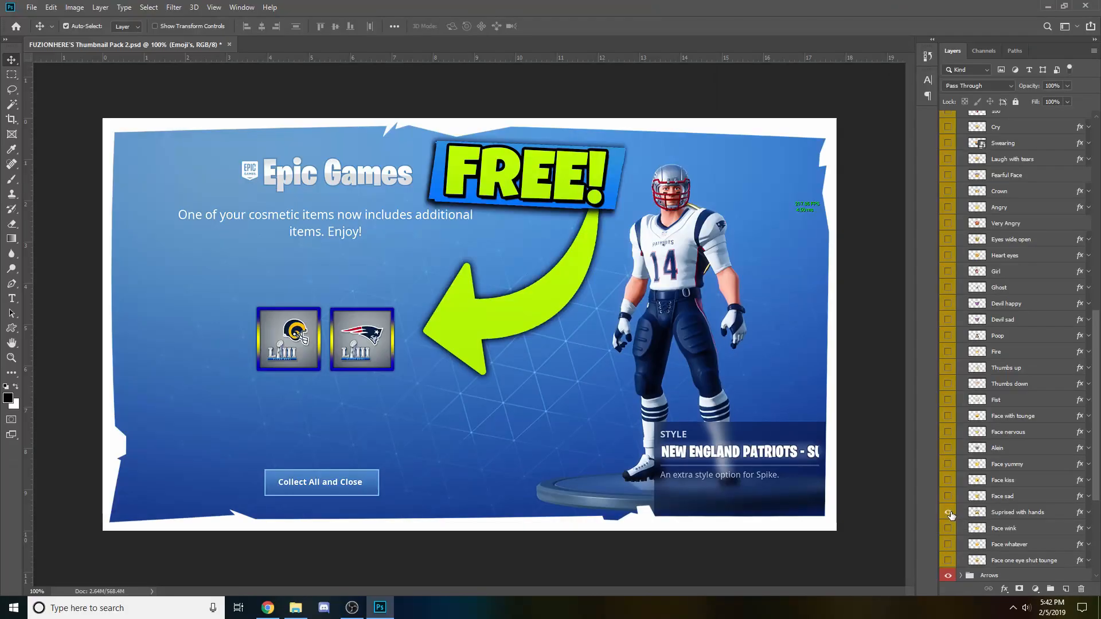
click(912, 500)
drag(505, 392, 785, 307)
- Scale the surprised emoji to about 72%, rotate it about 6 degrees clockwise and place it beside the character's helmet
key(ctrl+t)
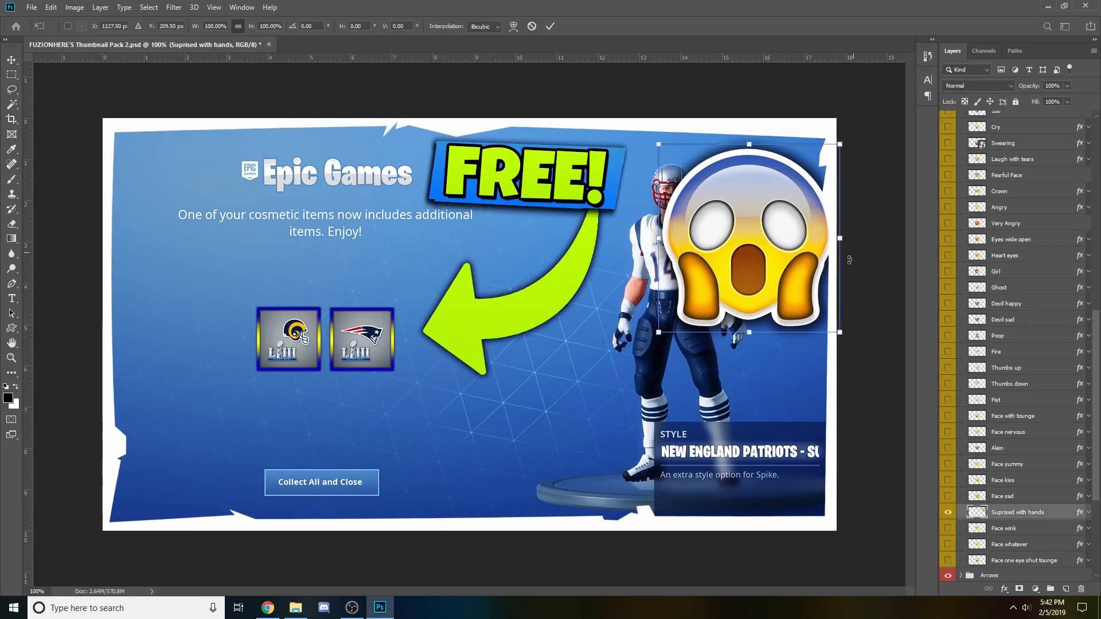
drag(846, 264, 843, 275)
drag(668, 134, 715, 192)
drag(803, 287, 774, 242)
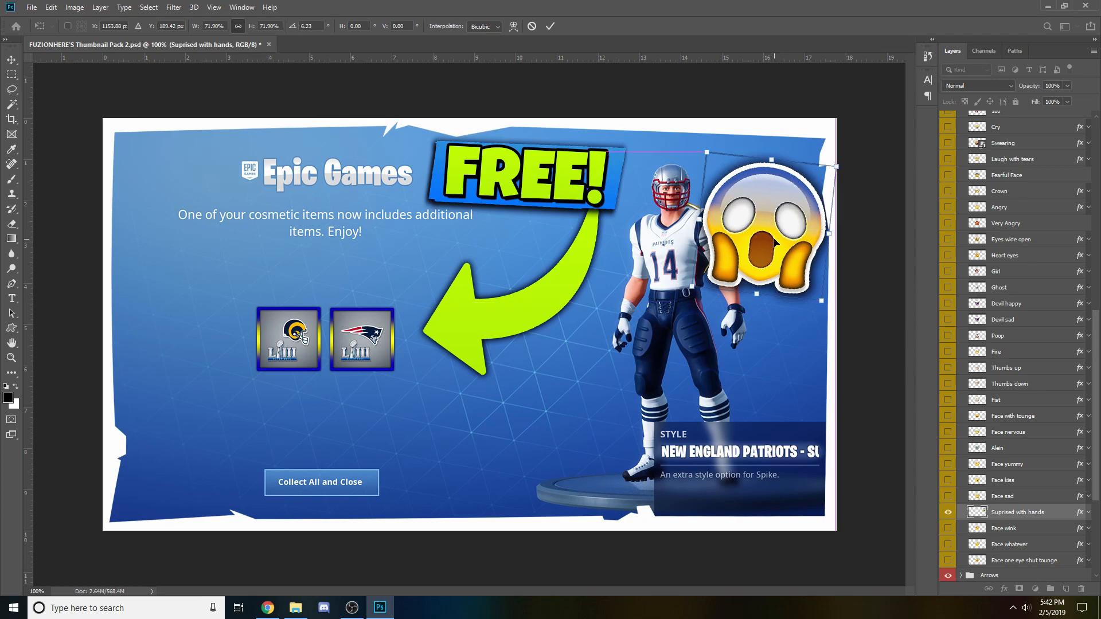
click(548, 24)
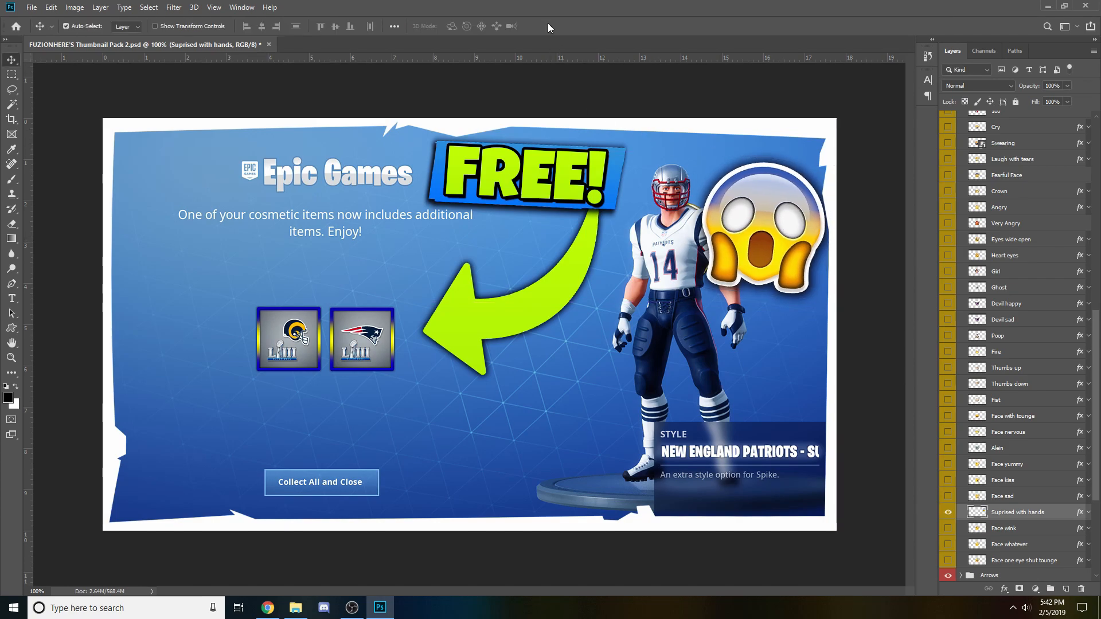
- Check the whole thumbnail with the emoji at a reduced view size
key(z)
right_click(316, 218)
click(343, 279)
right_click(321, 276)
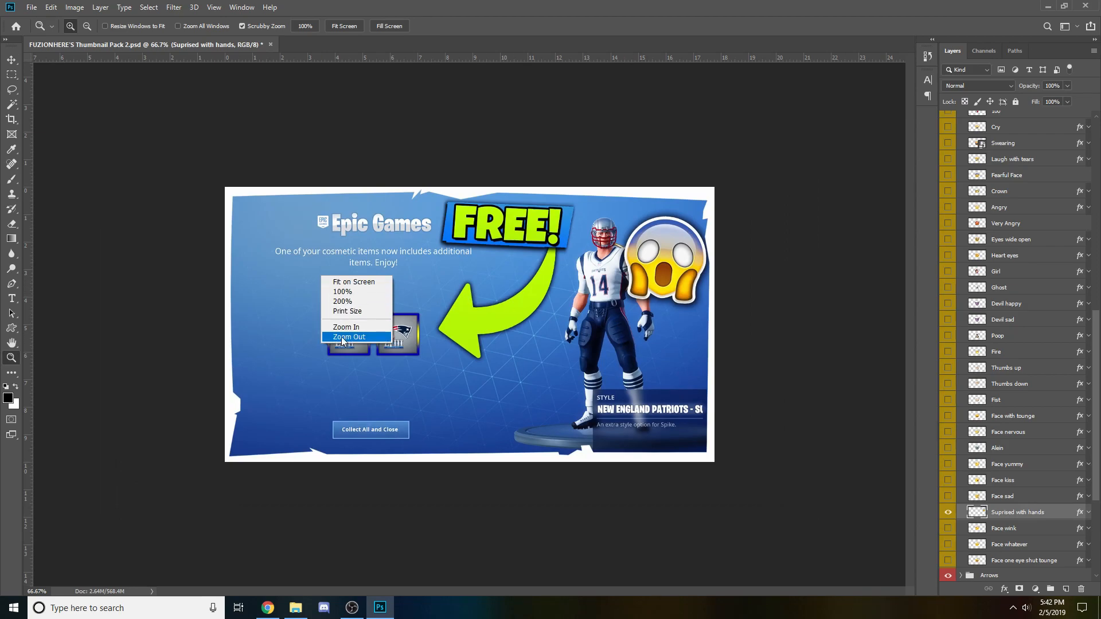
click(344, 337)
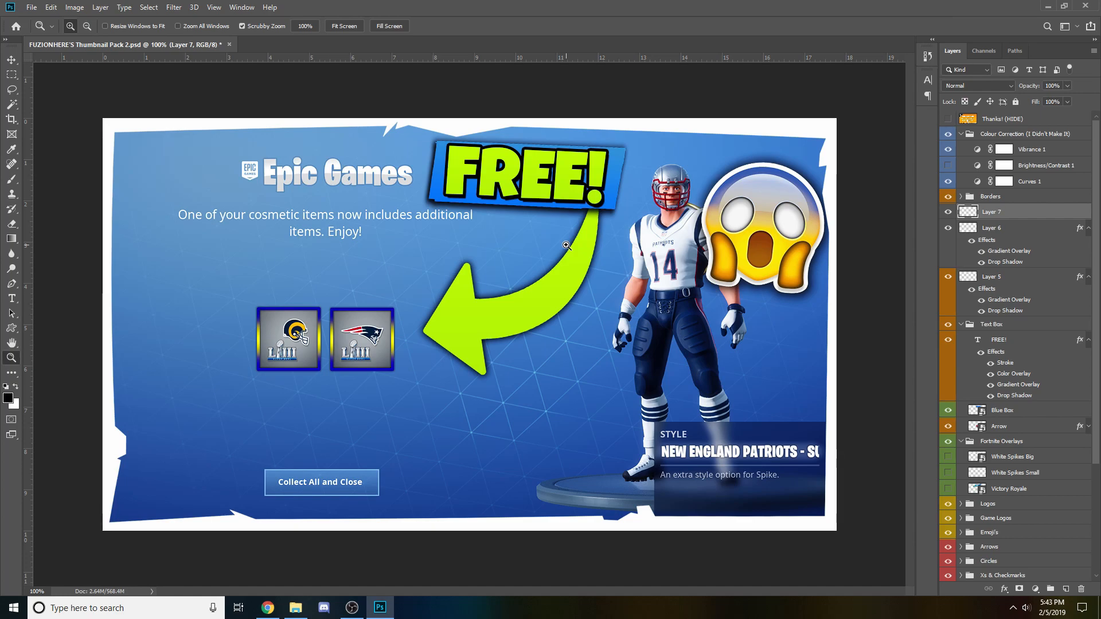
click(11, 59)
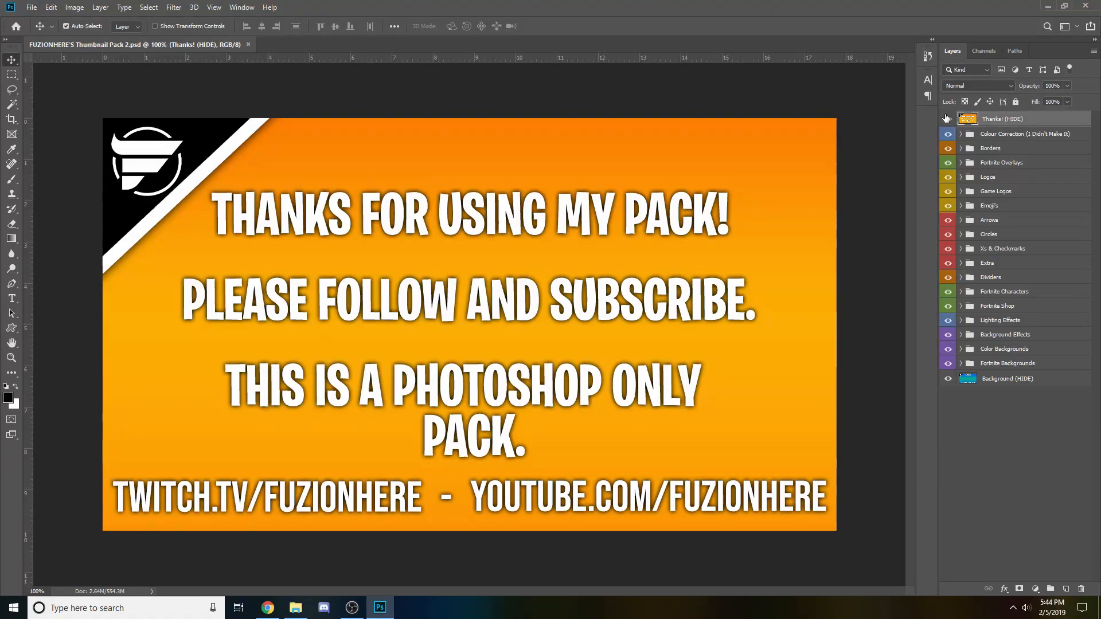
- Hide the Thanks! (HIDE) layer and expand the Fortnite Backgrounds group
click(949, 120)
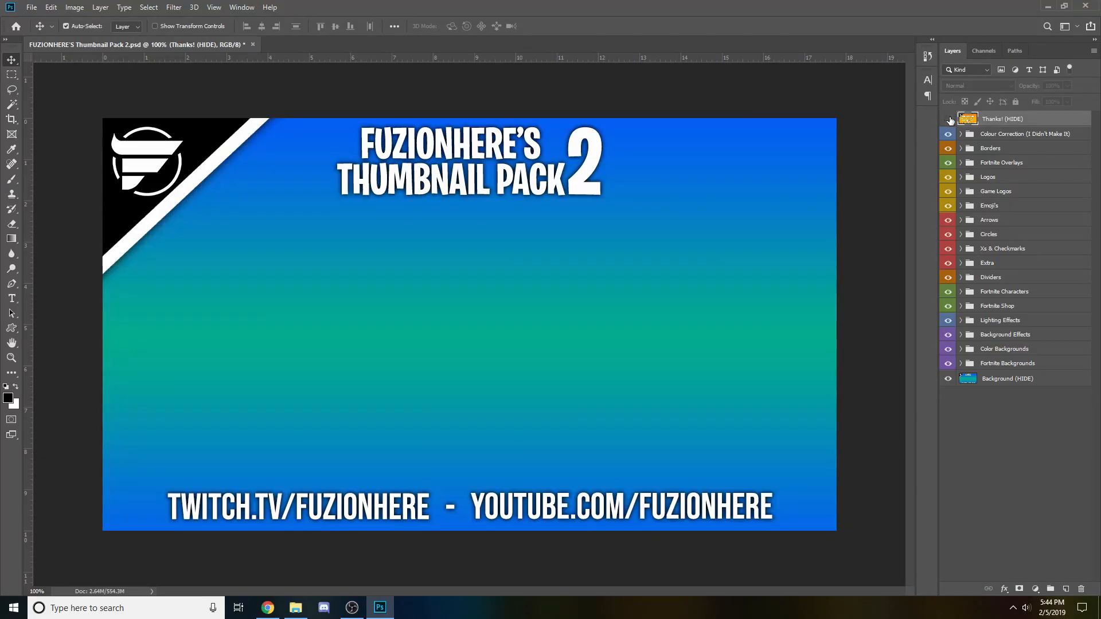
click(961, 364)
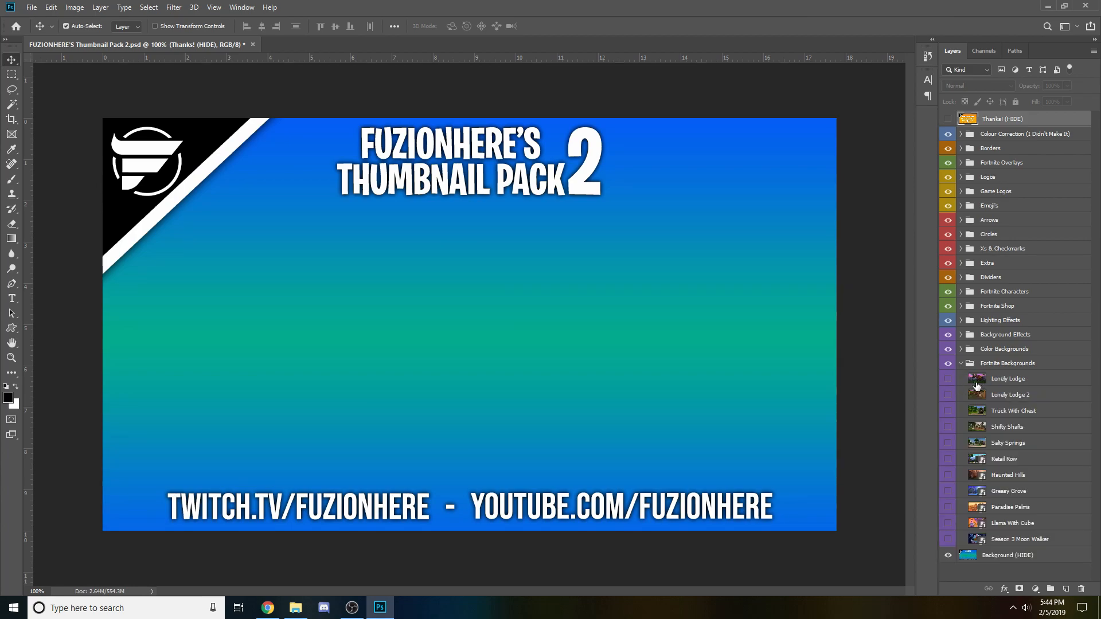
- Preview the Paradise Palms, Llama With Cube, Season 3 Moon Walker and Greasy Grove backgrounds one at a time
click(948, 508)
click(947, 509)
click(949, 523)
click(952, 523)
click(949, 540)
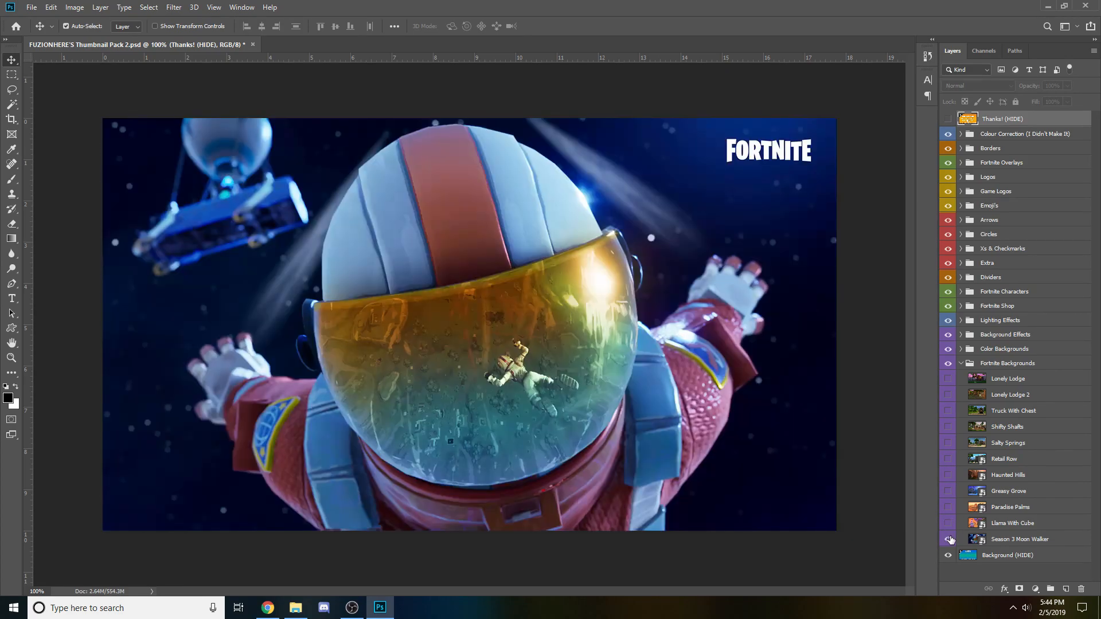
click(951, 540)
click(949, 491)
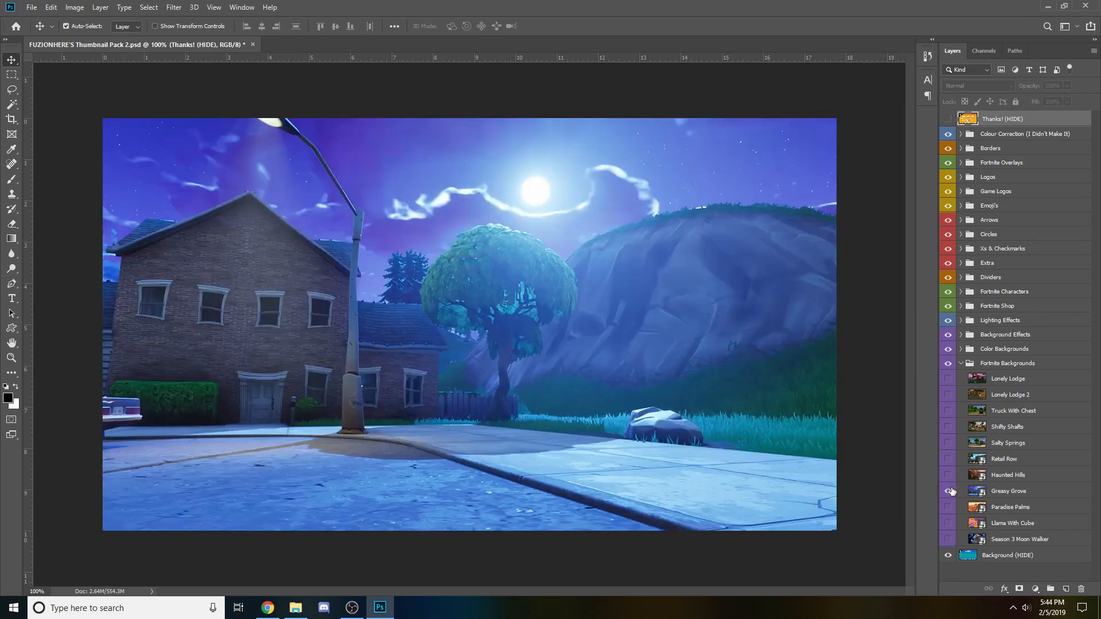
click(949, 491)
click(950, 507)
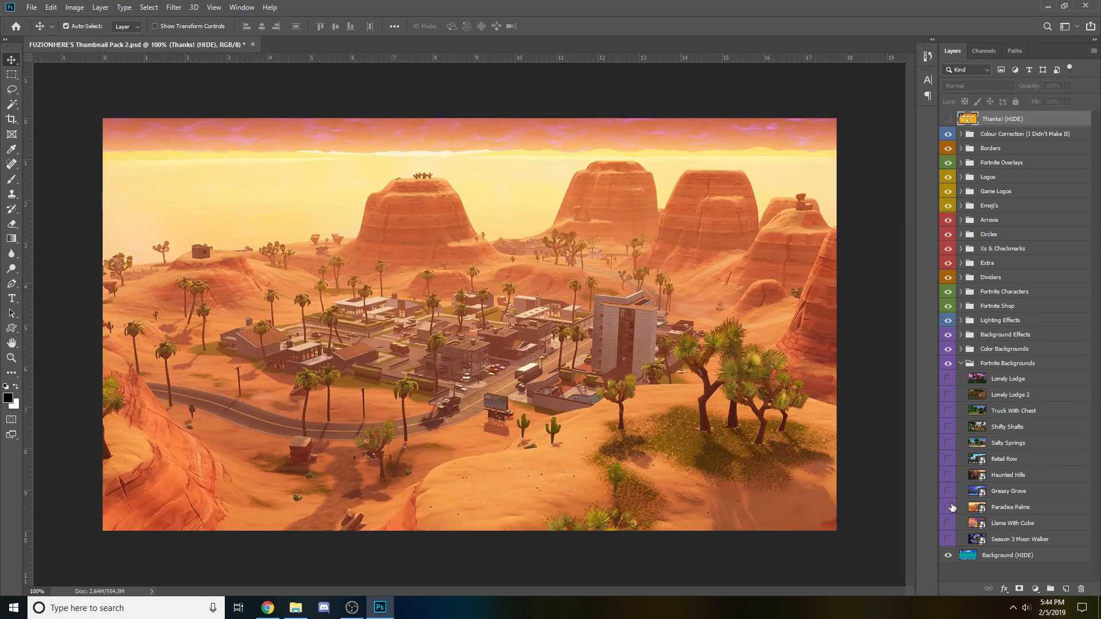
click(949, 507)
- Show the Truck With Chest background and enable Vibrance 1 and Curves 1 in the Colour Correction group
click(949, 411)
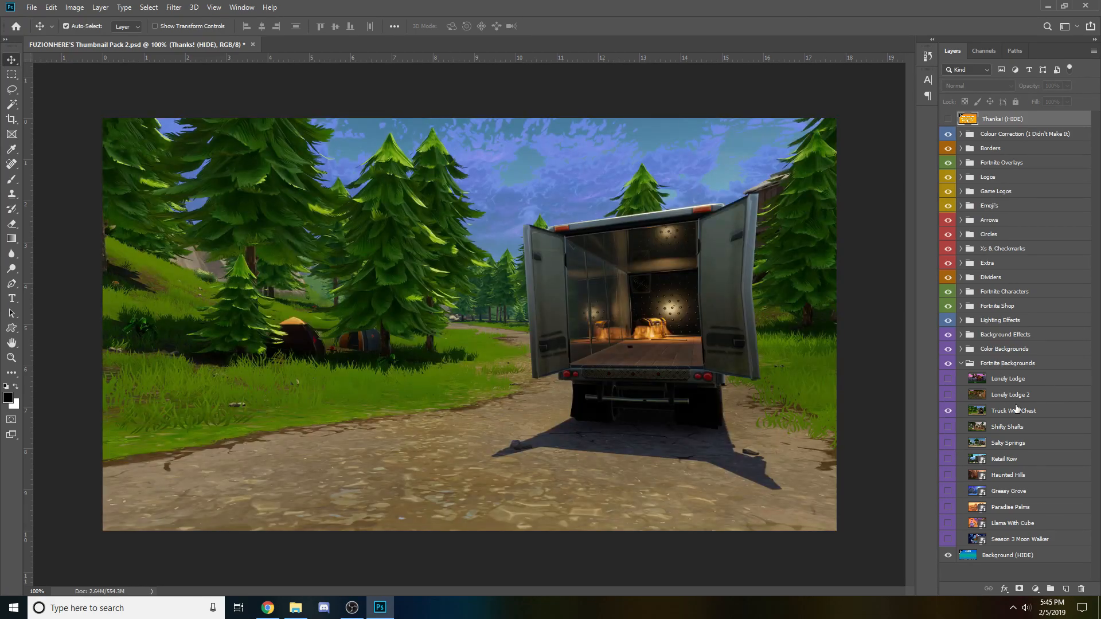
click(1018, 412)
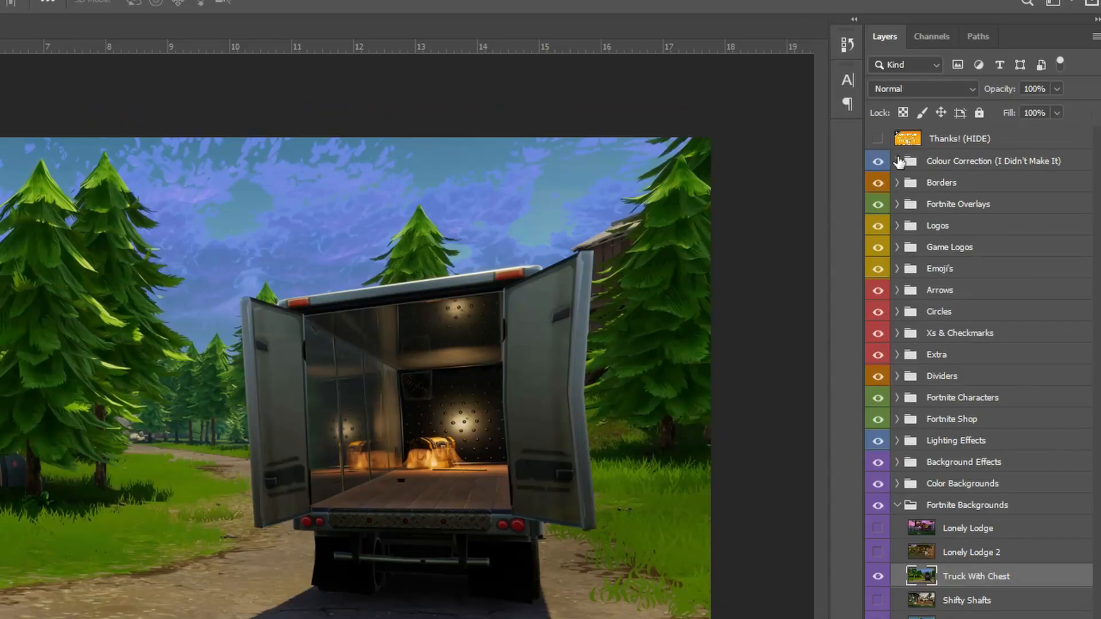
click(963, 134)
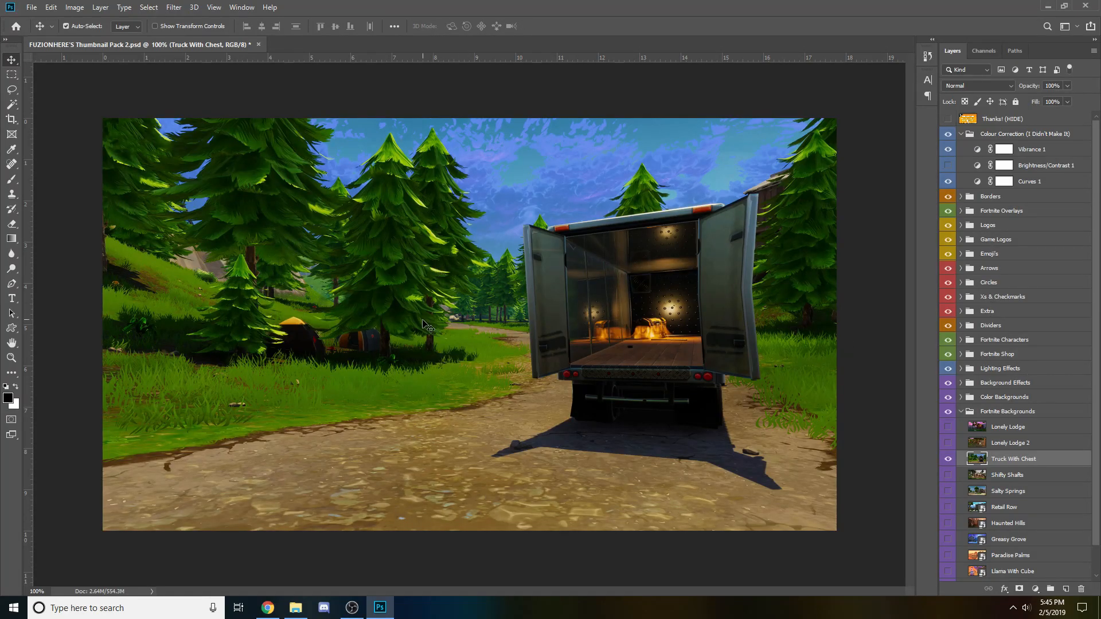
- Add the text WHY I'M in black 200 pt Luckiest Guy over the trees, above the Truck With Chest layer
key(t)
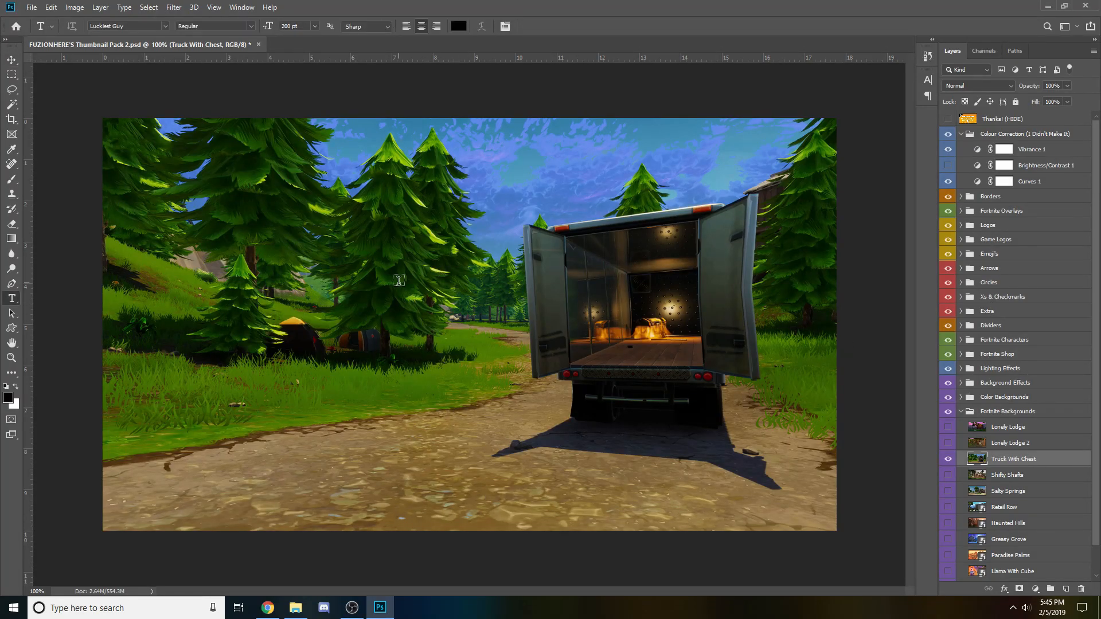
click(399, 280)
key(BackSpace)
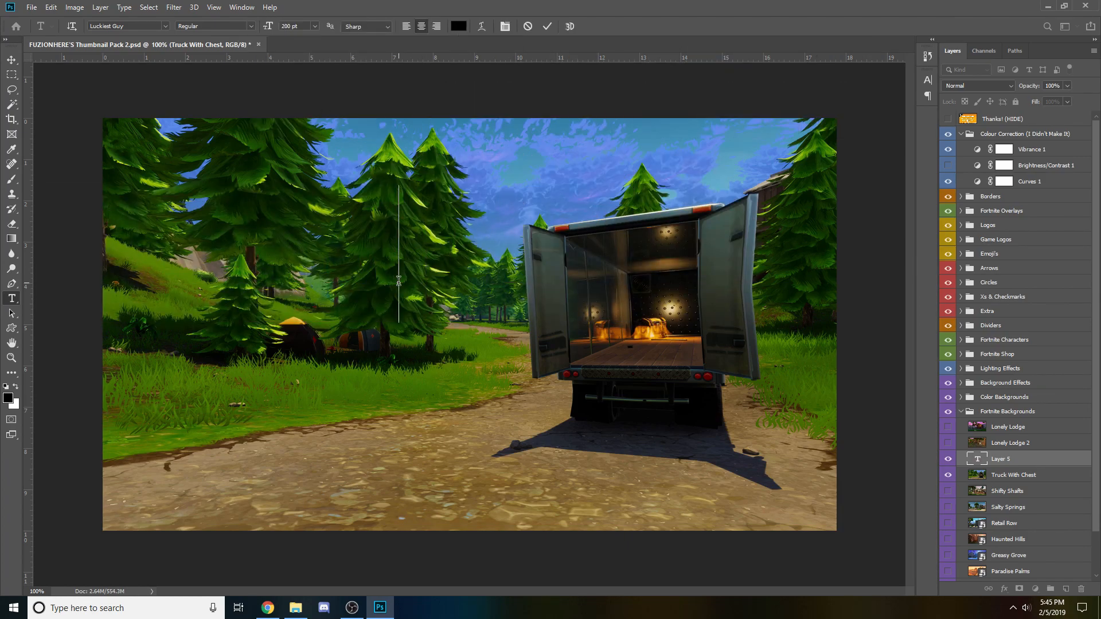
text(WHY)
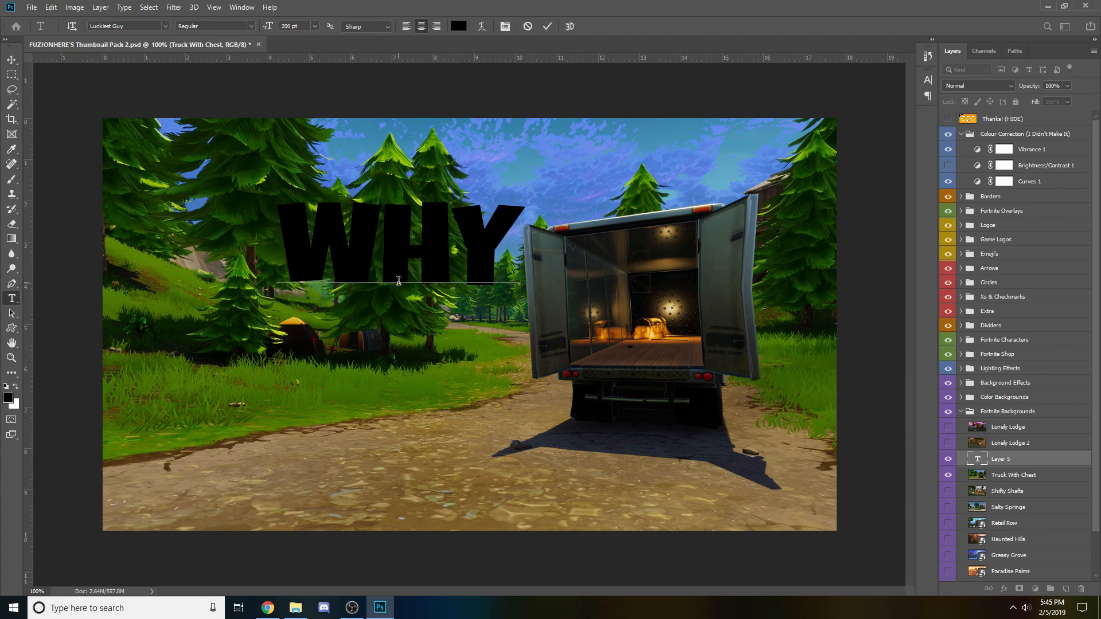
text( I)
text('M)
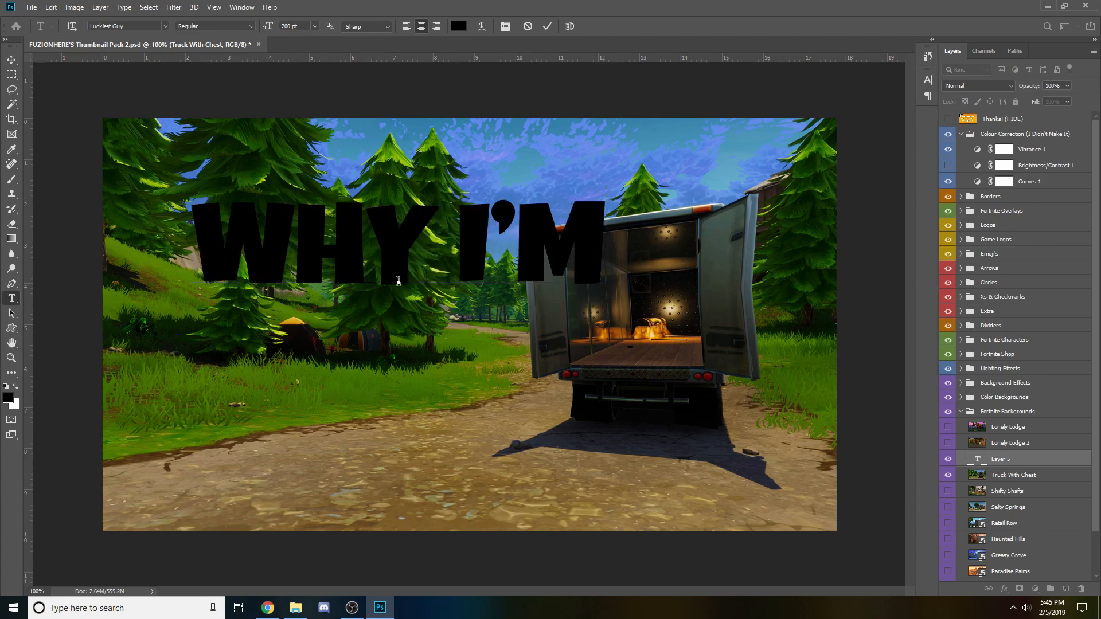
click(541, 29)
key(v)
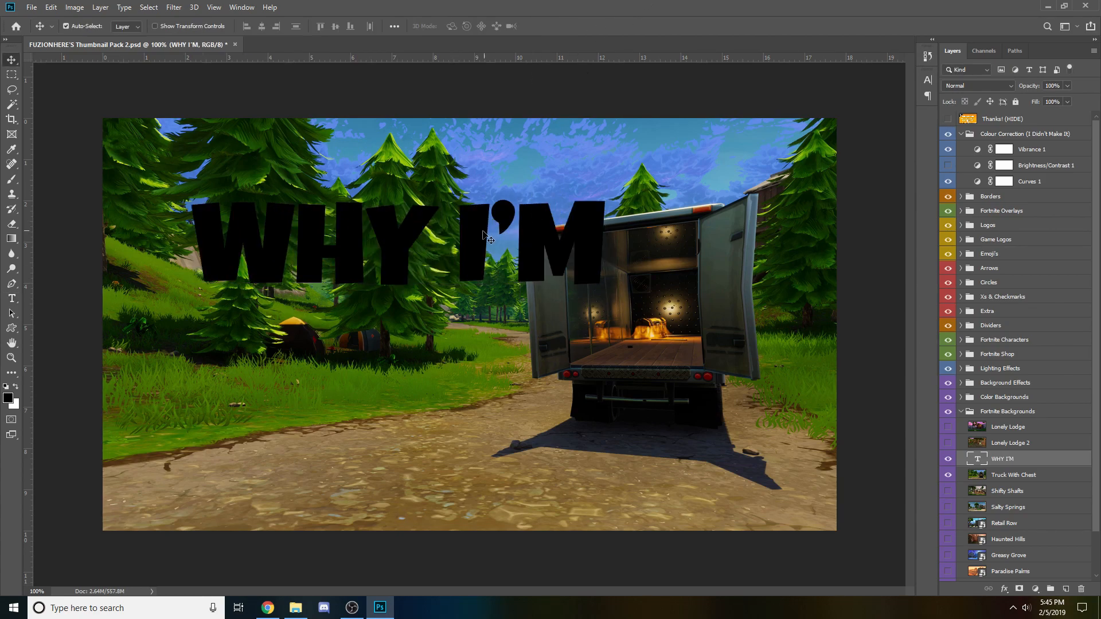
- Duplicate the WHY I'M text directly below the original and change the copy's wording to QUITTING.
drag(474, 248, 470, 330)
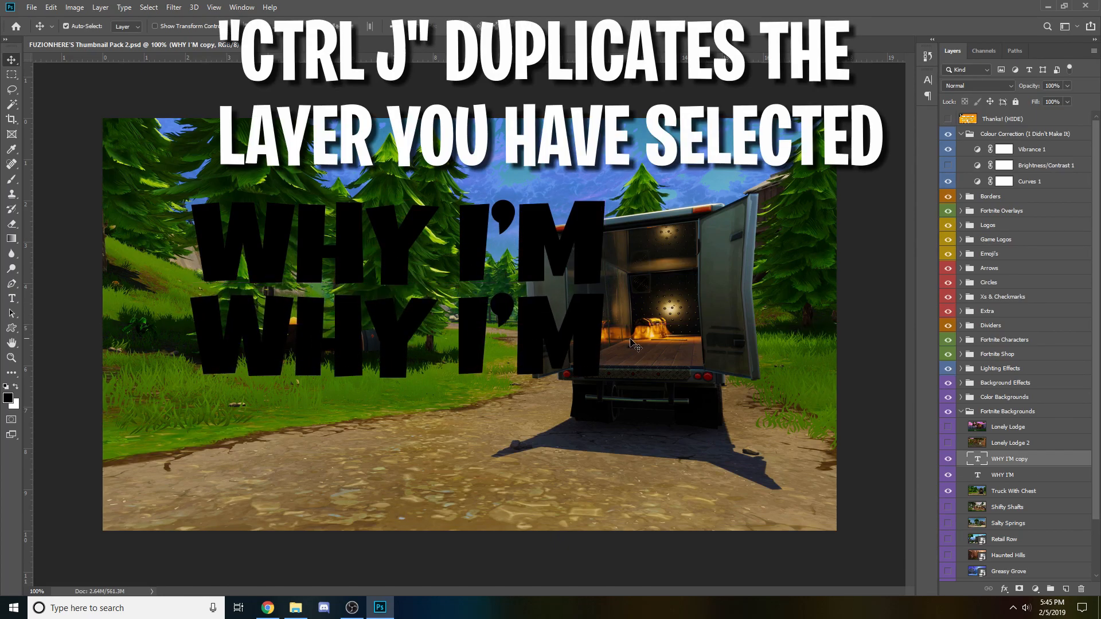
key(t)
drag(577, 311, 60, 314)
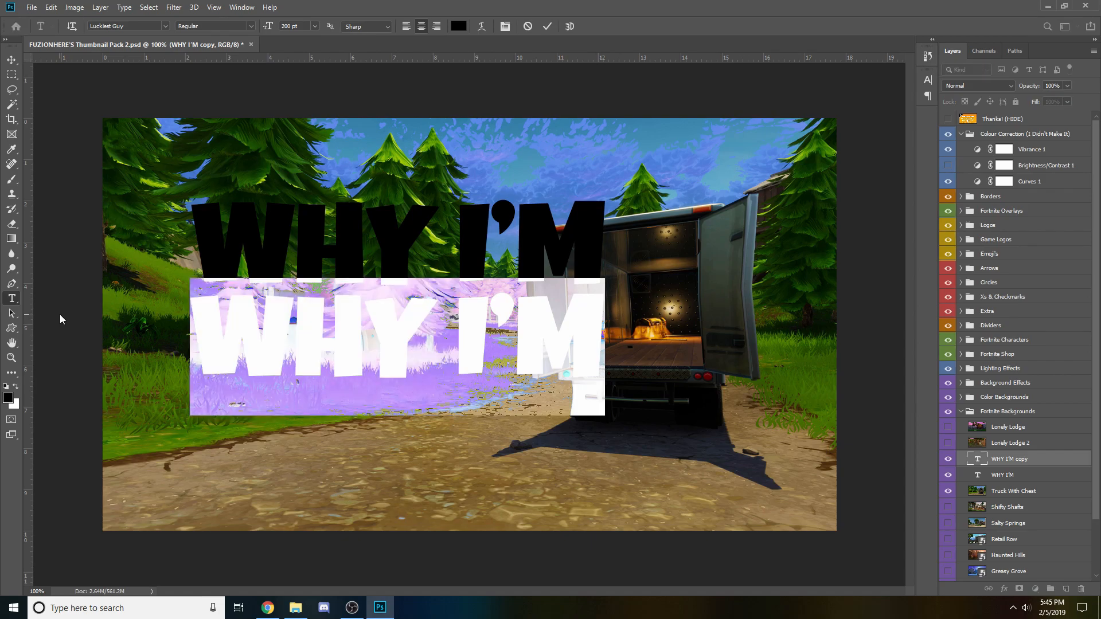
text(QUITTING...)
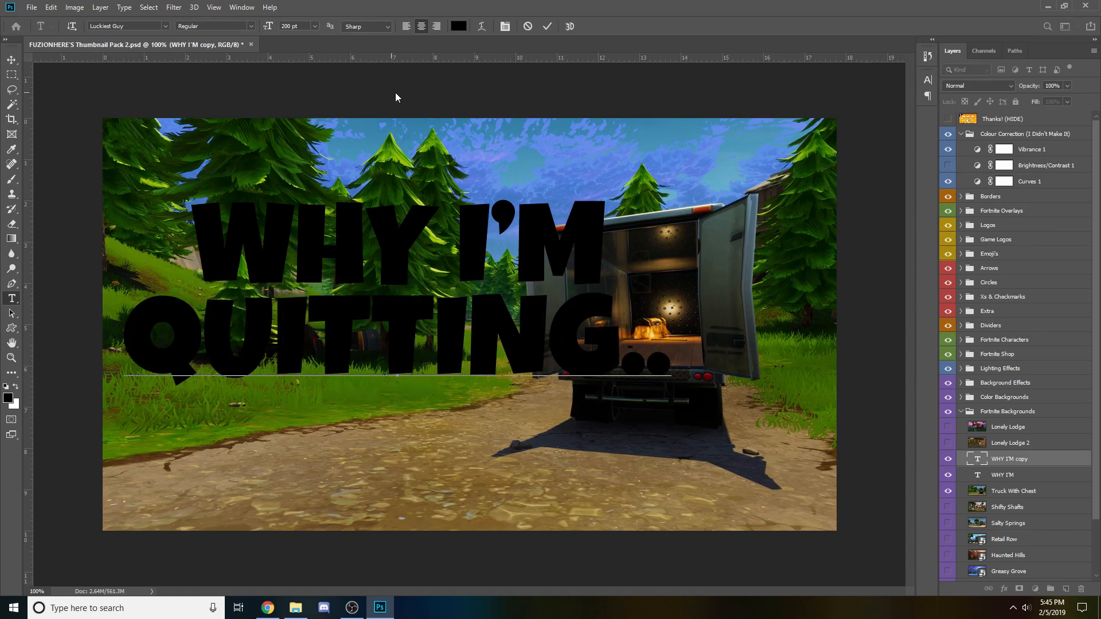
click(548, 26)
key(v)
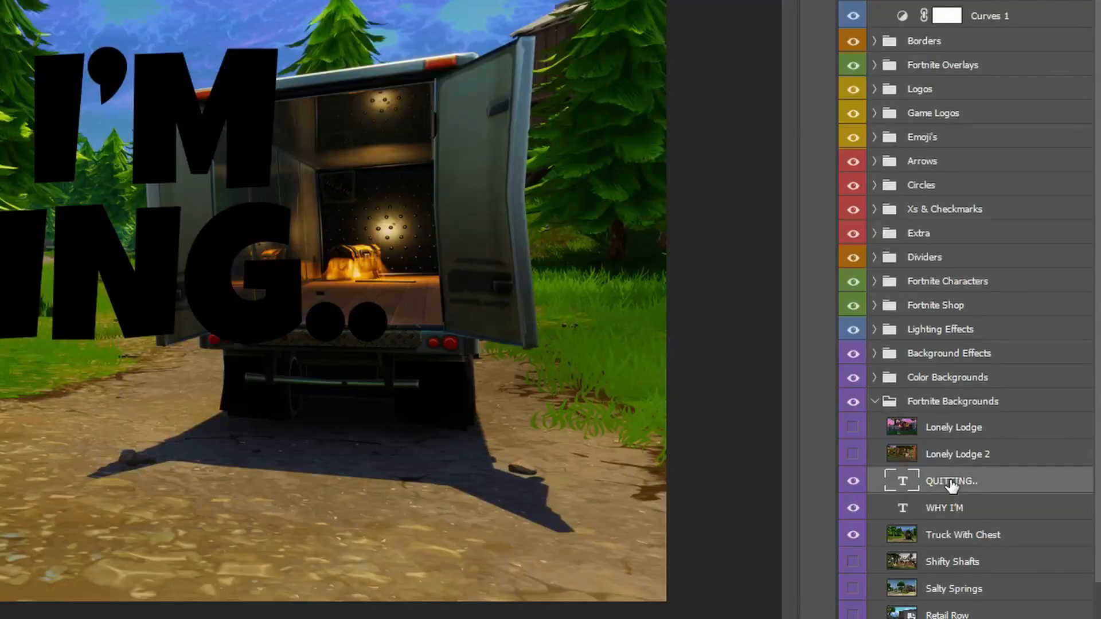
- Move the QUITTING.. and WHY I'M layers to just below the Borders group and group them as Text
shift+click(952, 510)
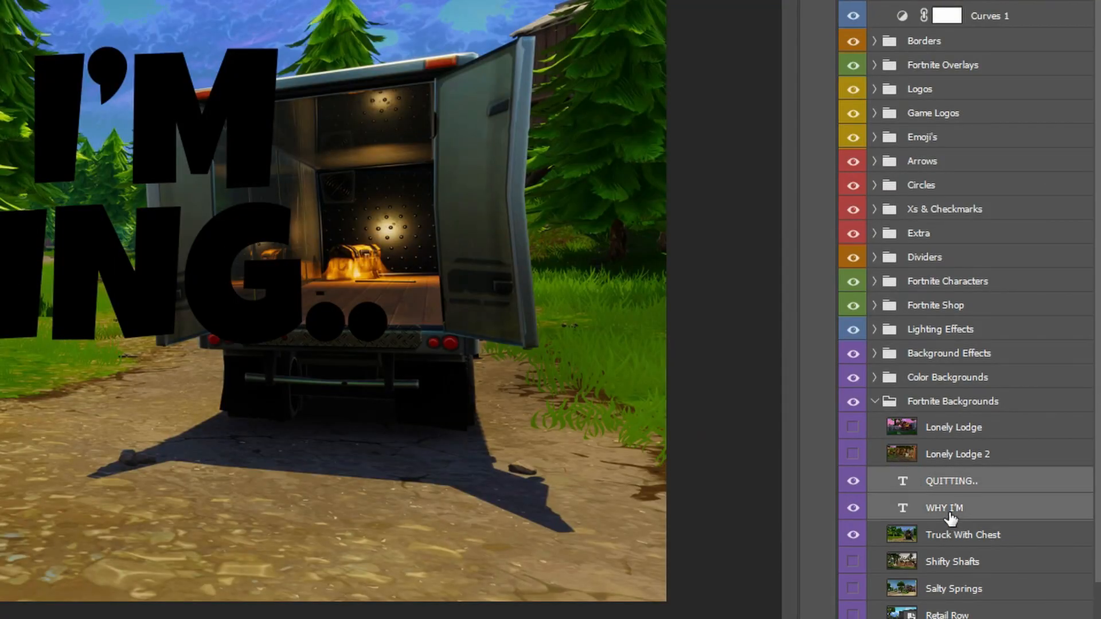
drag(947, 487, 980, 53)
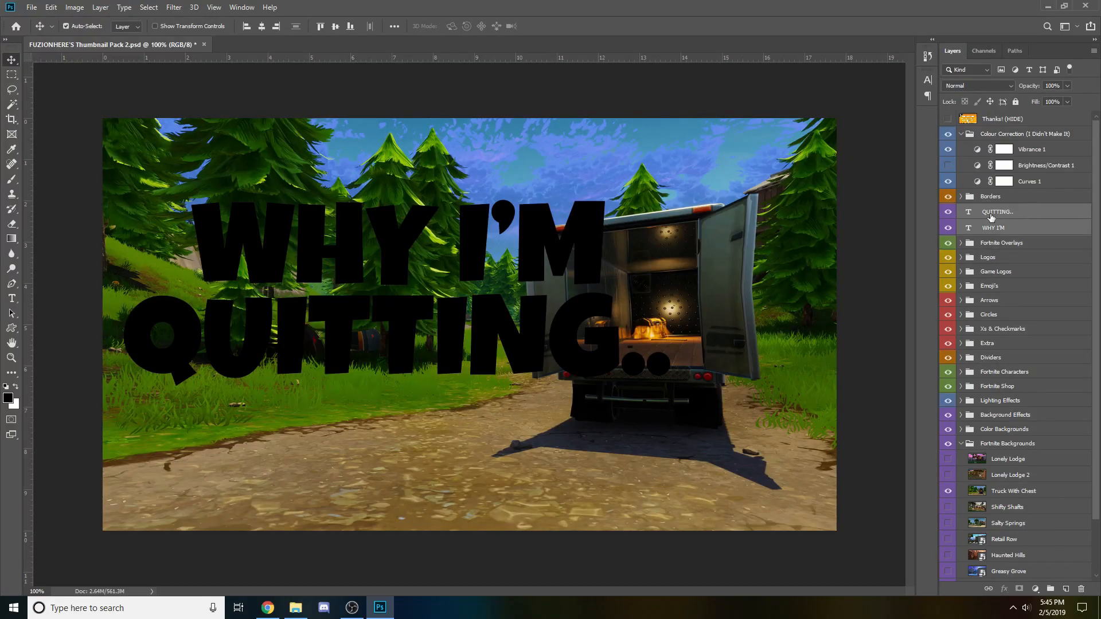
key(ctrl+g)
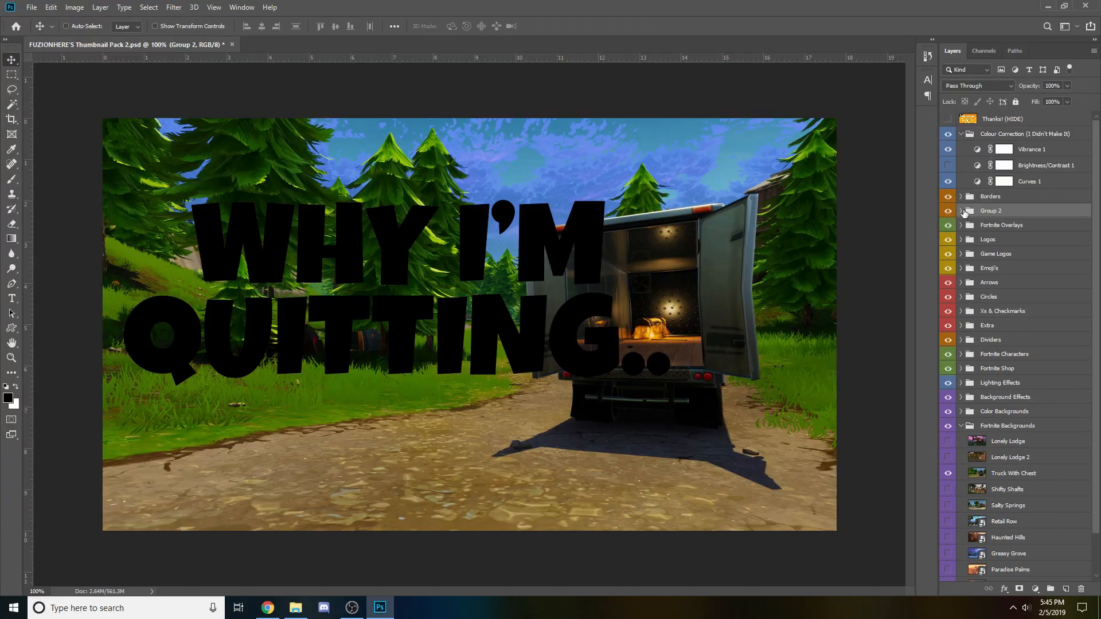
click(964, 212)
double_click(990, 211)
text(Text)
key(Return)
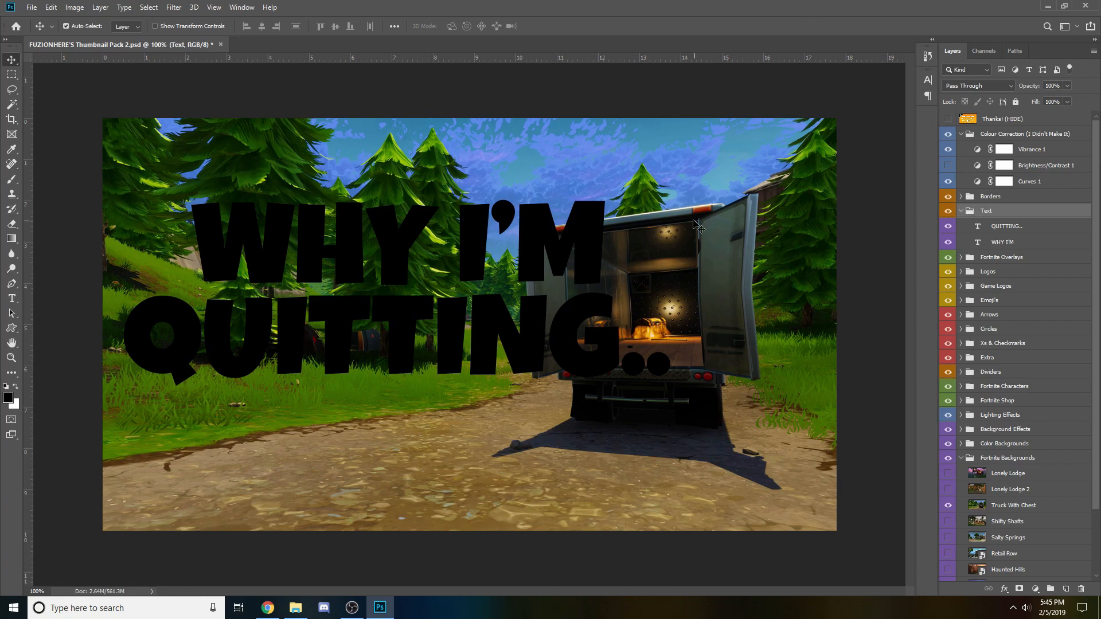
double_click(978, 243)
key(Escape)
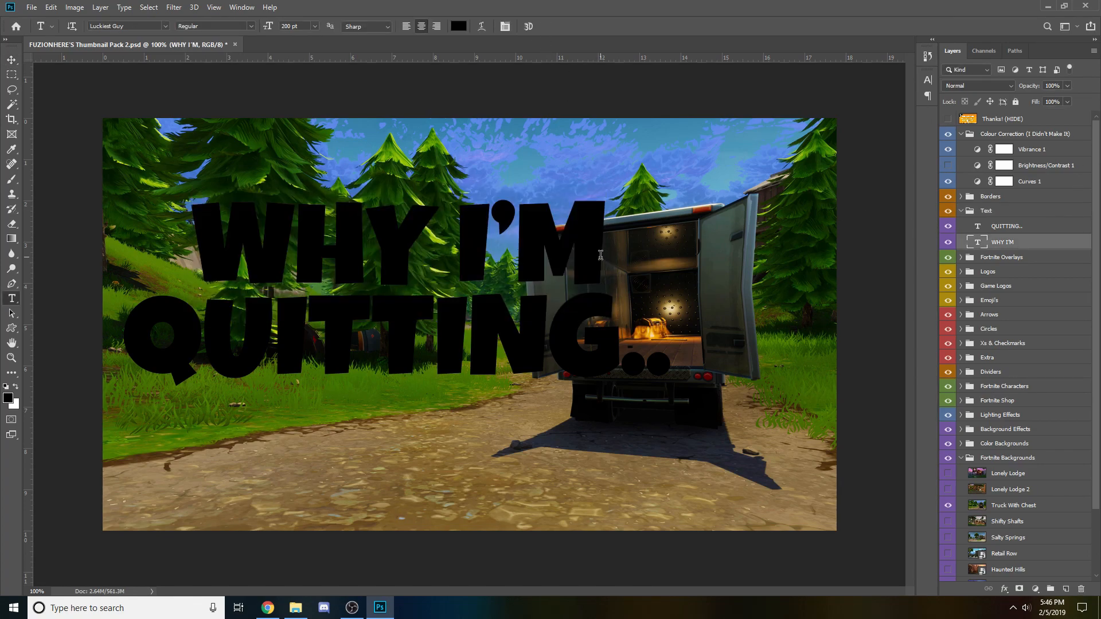
key(v)
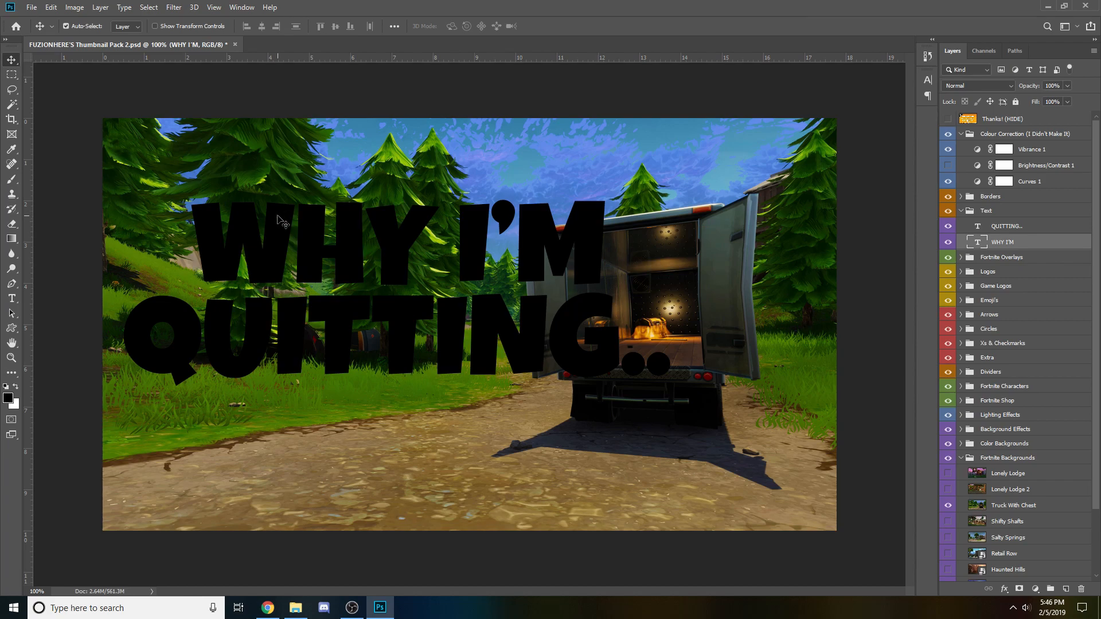
key(t)
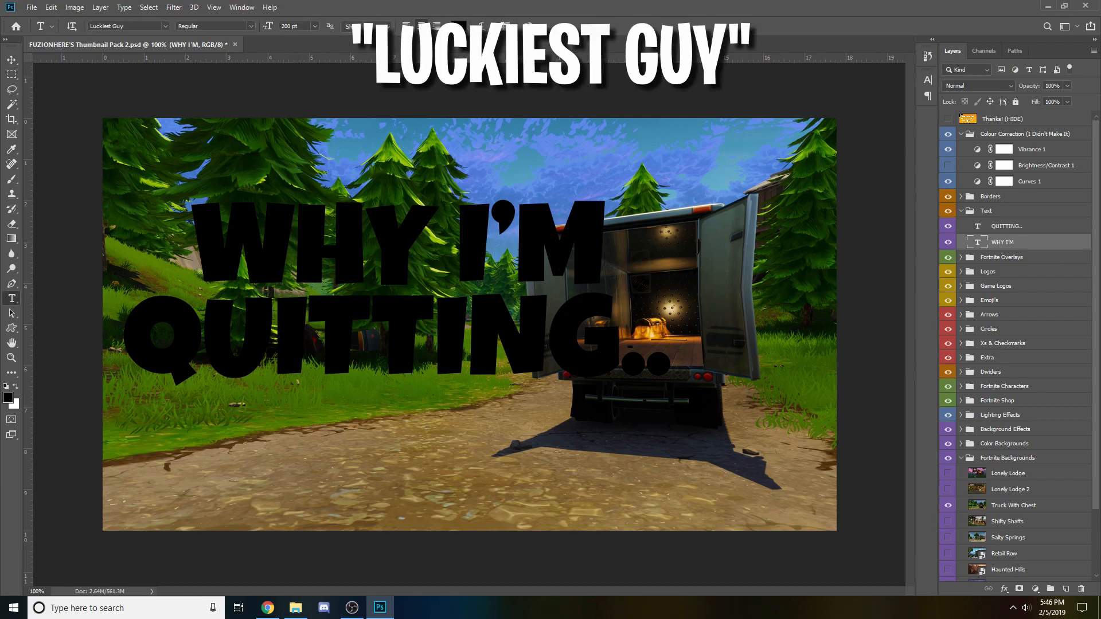
click(13, 61)
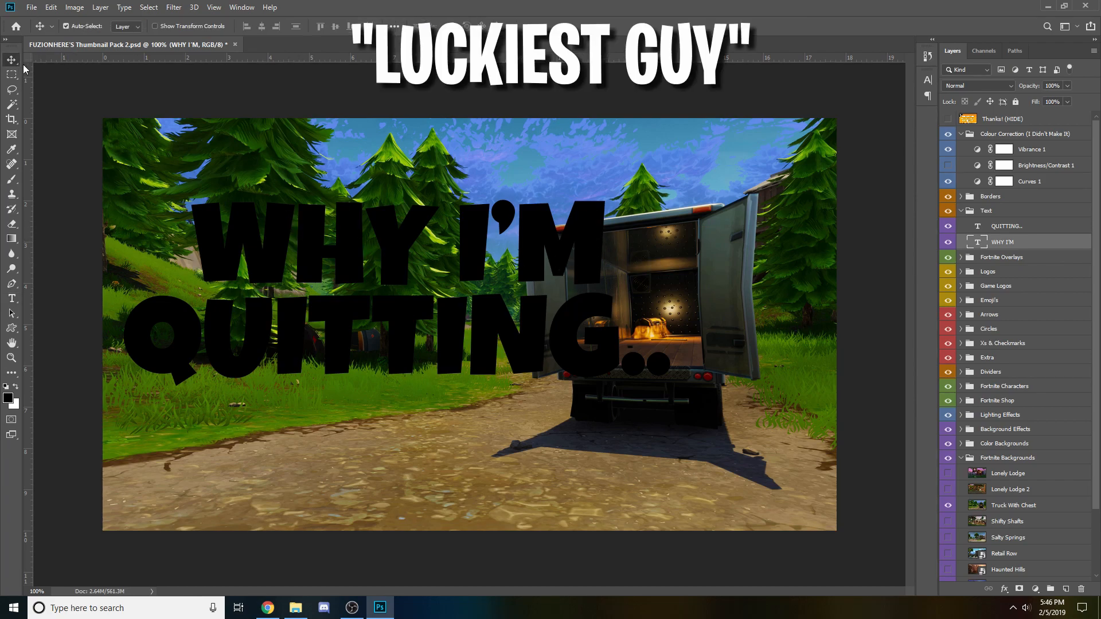
- Add a white (ffffff) Color Overlay to the WHY I'M text layer
right_click(1011, 241)
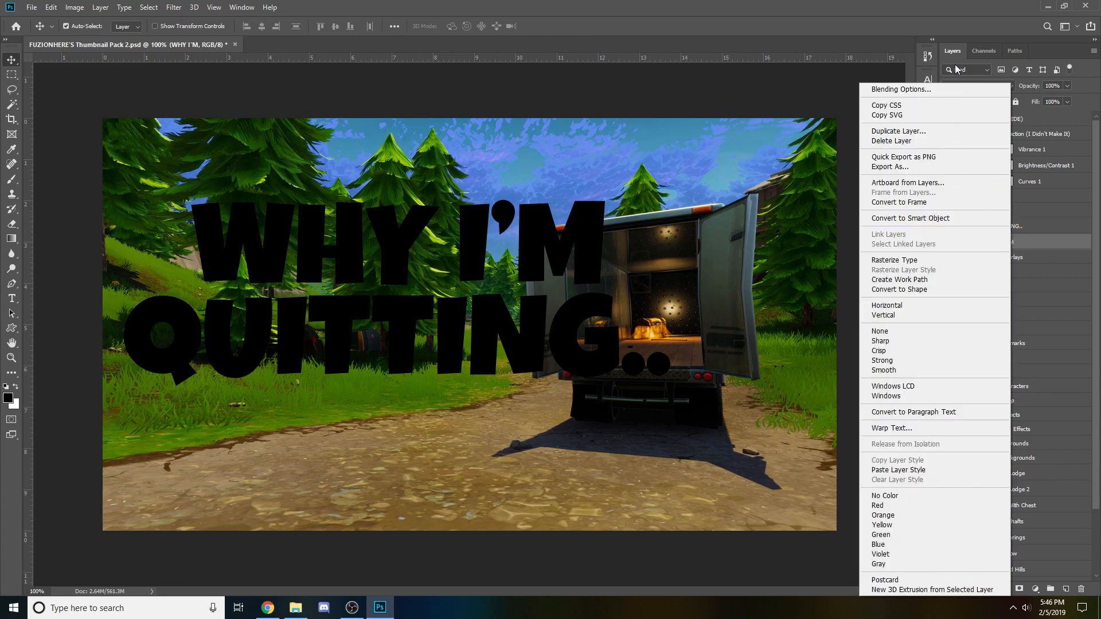
click(912, 89)
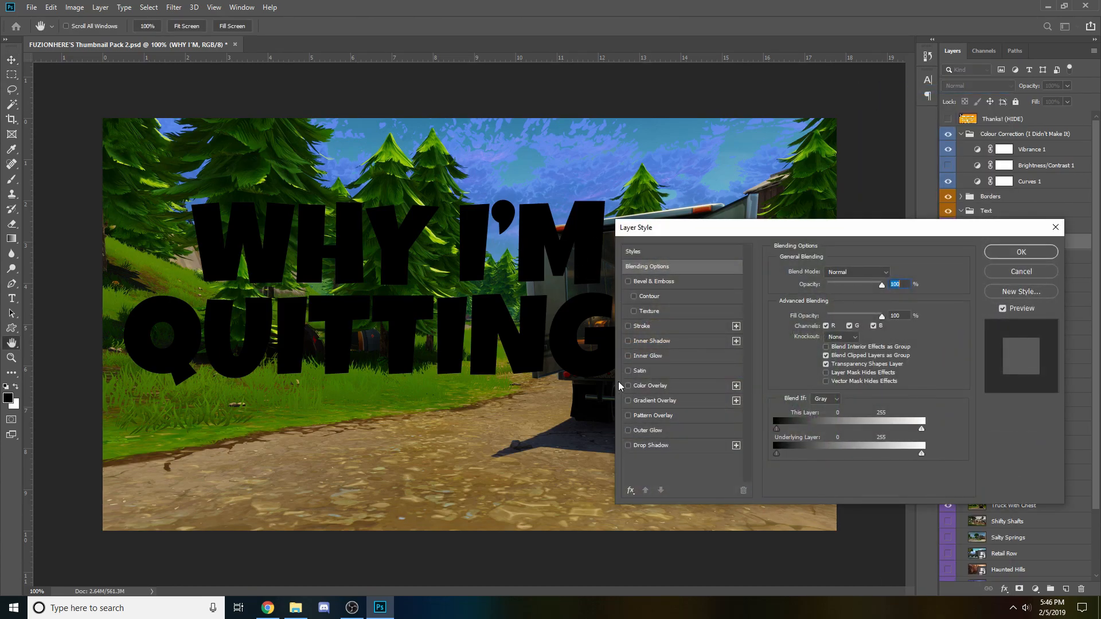
click(628, 385)
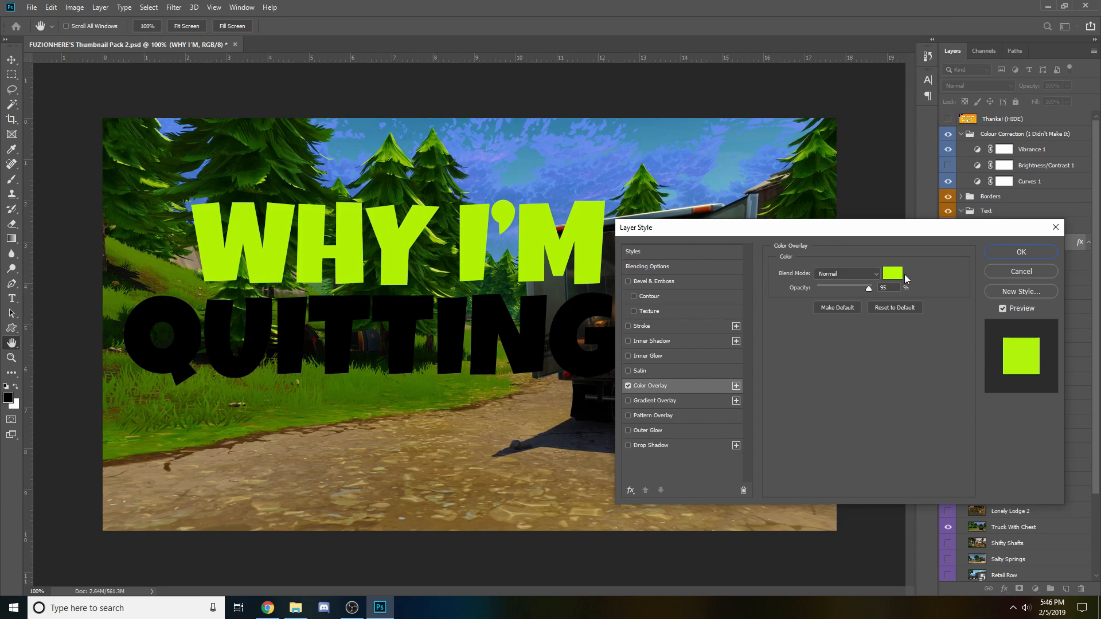
click(897, 277)
text(ffffff)
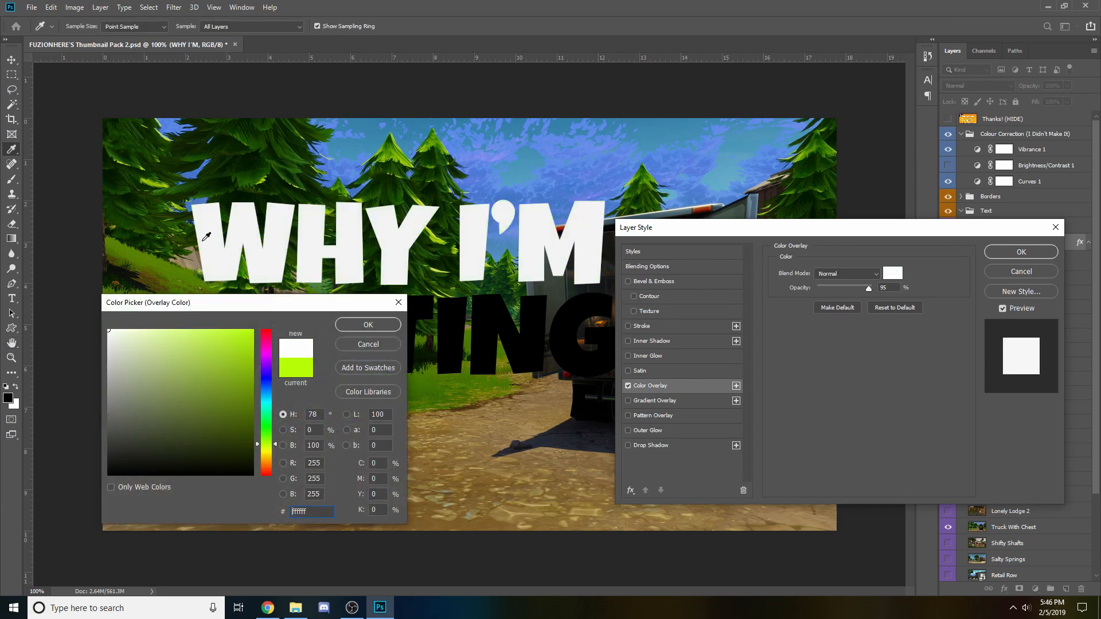
click(365, 327)
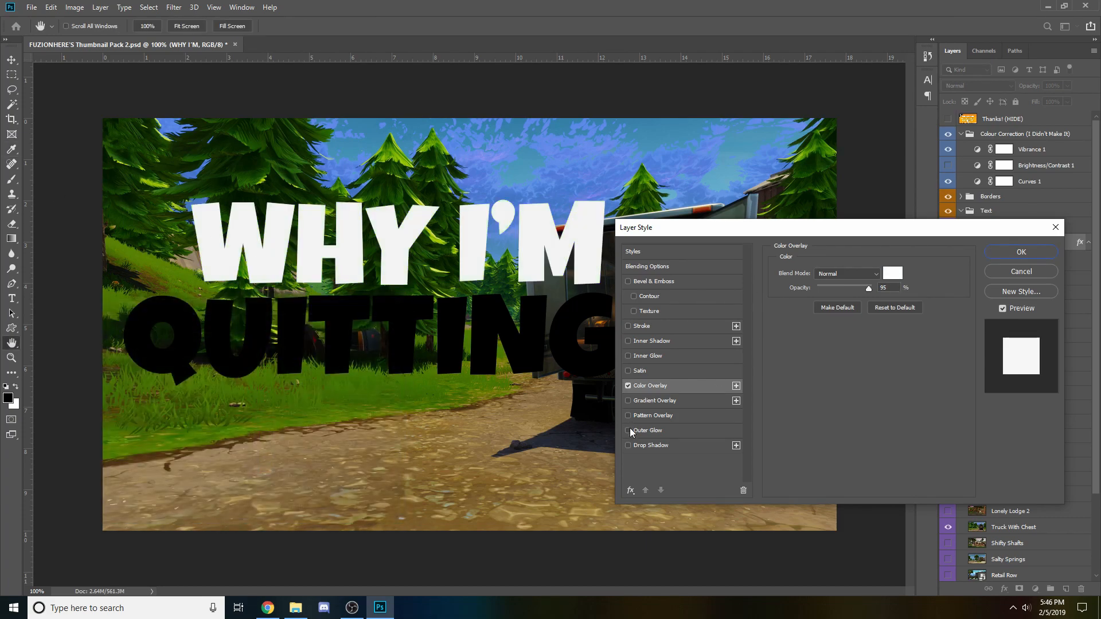
- Add a Drop Shadow to the WHY I'M text with distance 0 px, spread 17% and size 10 px
click(629, 446)
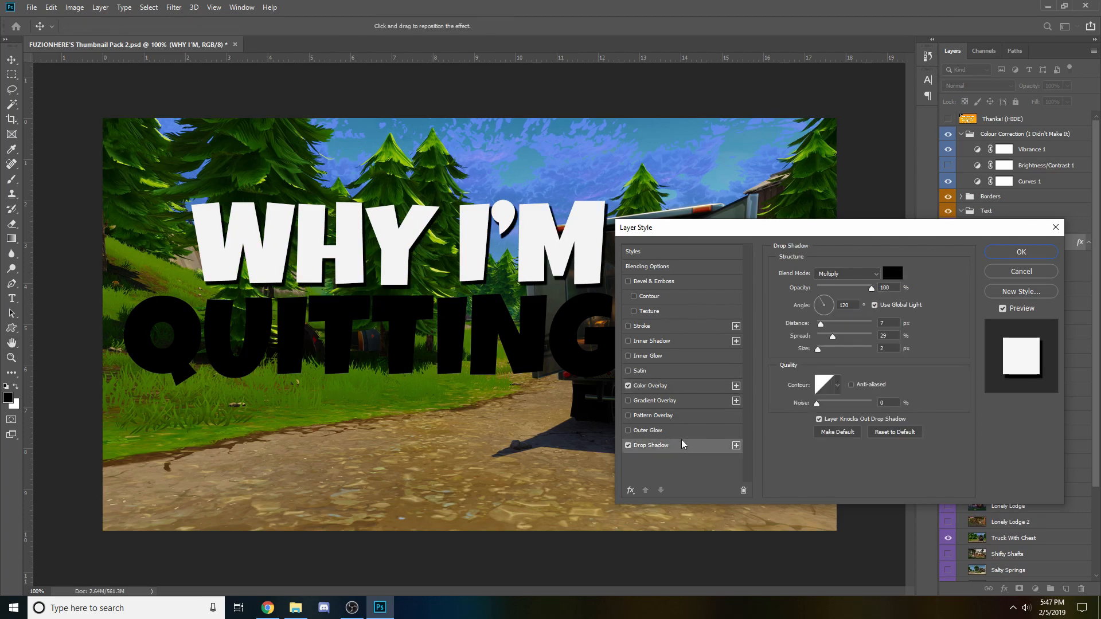
mouse_move(833, 337)
mouse_down()
mouse_move(814, 327)
mouse_move(821, 347)
mouse_up()
drag(610, 319, 617, 297)
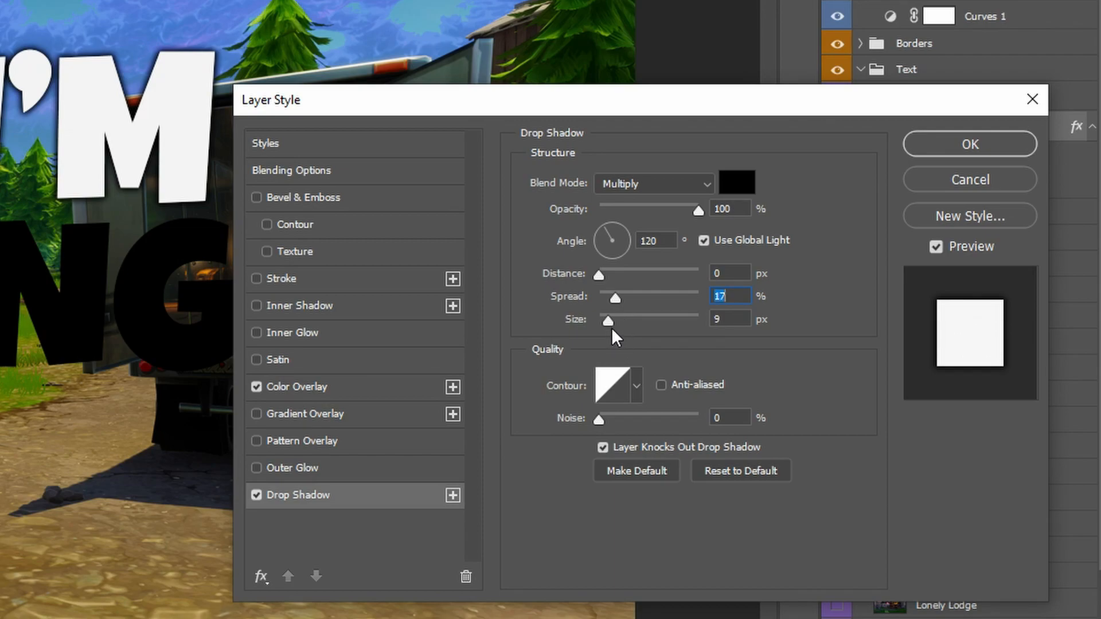
key(Tab)
text(10)
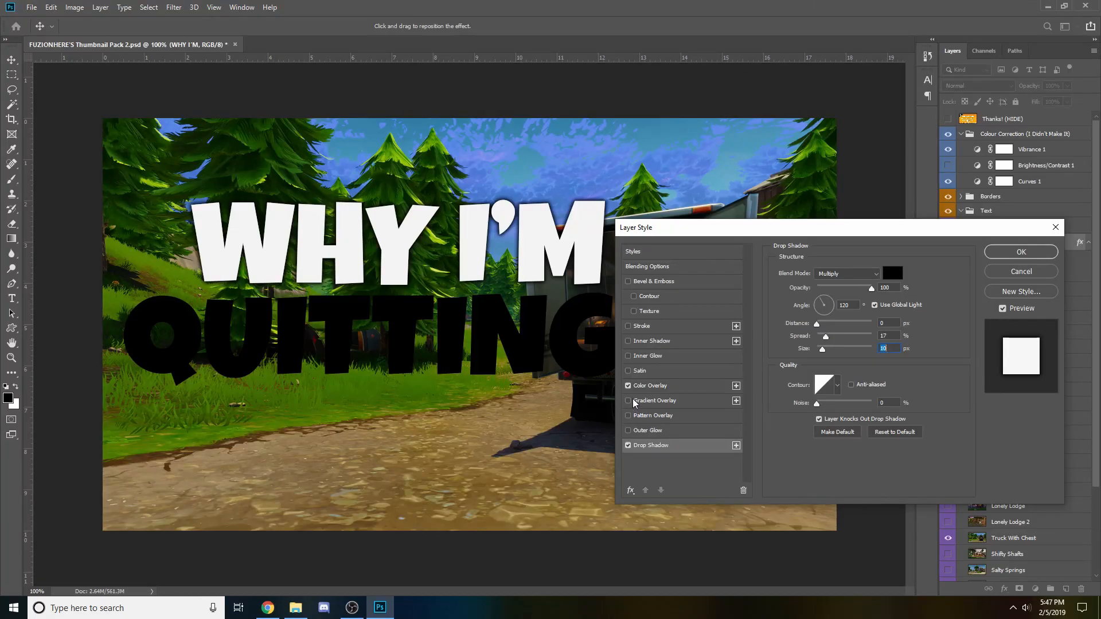
- Add a linear black-to-white Gradient Overlay to the WHY I'M text, compare it on and off, and apply the layer style
click(256, 413)
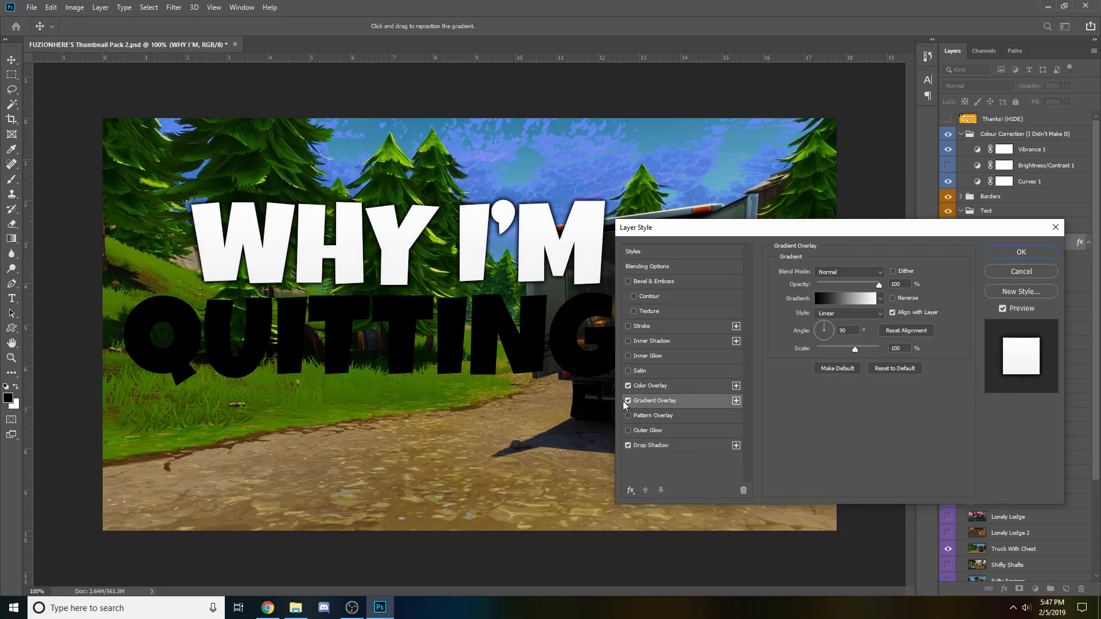
click(654, 385)
click(628, 400)
click(629, 401)
click(629, 401)
click(629, 400)
click(1021, 252)
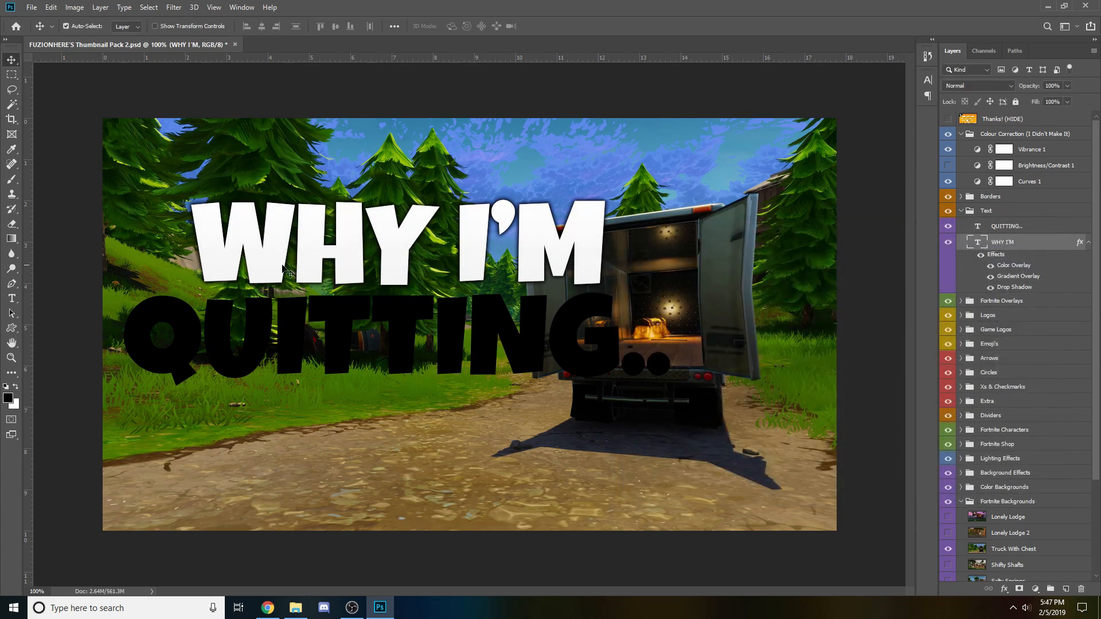
- Copy the layer style of the WHY I'M text onto the QUITTING.. text layer
right_click(1026, 248)
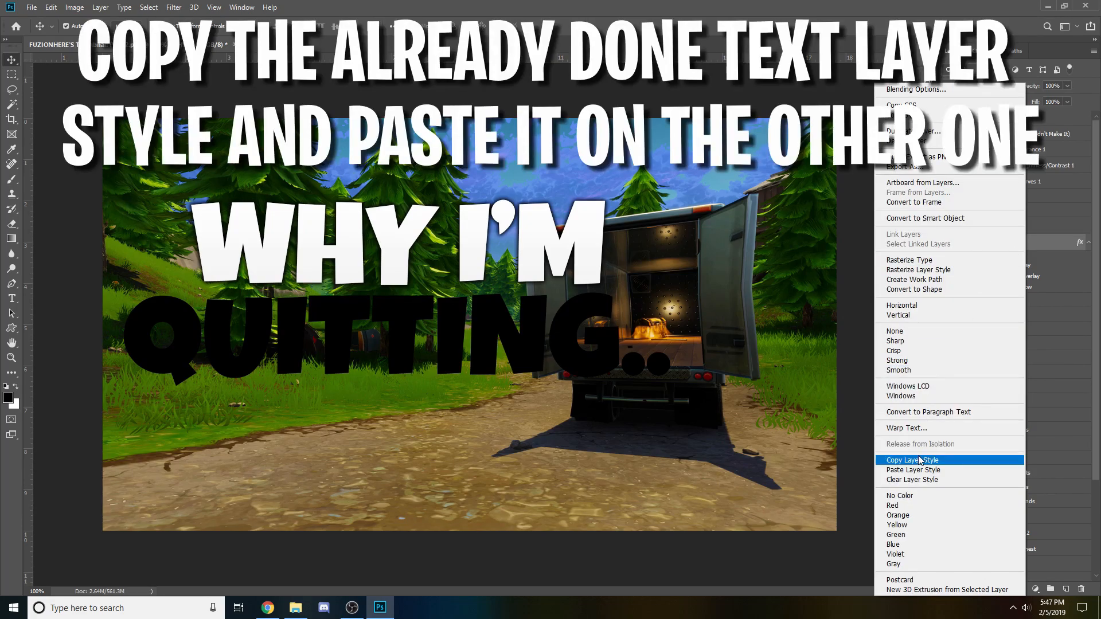
click(919, 461)
right_click(1016, 230)
click(900, 474)
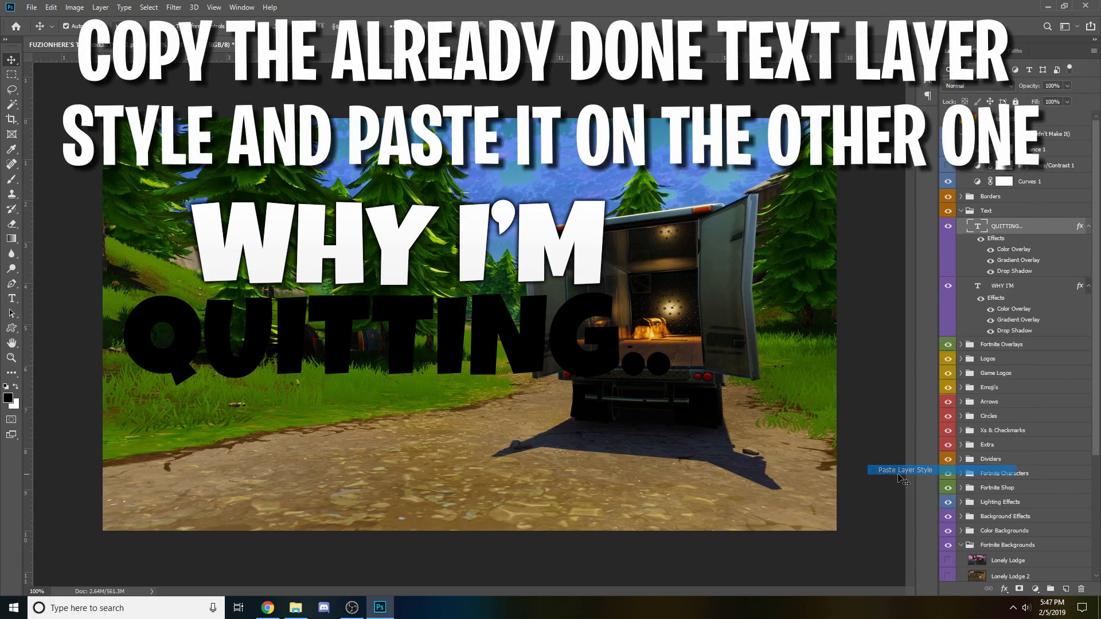
- Change the Color Overlay of the QUITTING.. text to a bright greenish yellow
right_click(1004, 230)
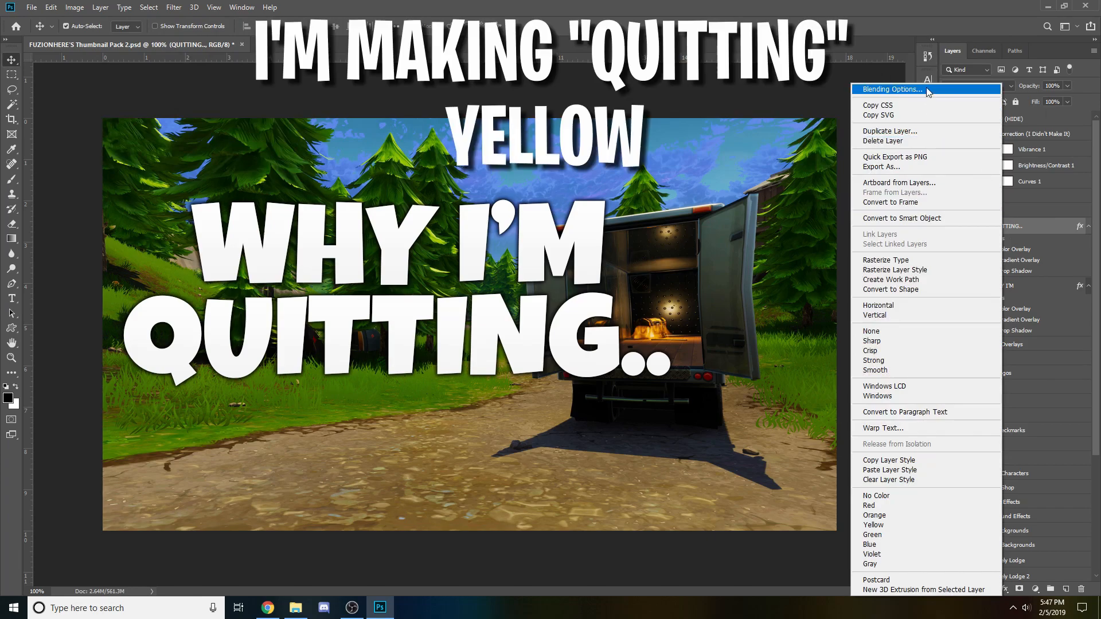
click(894, 89)
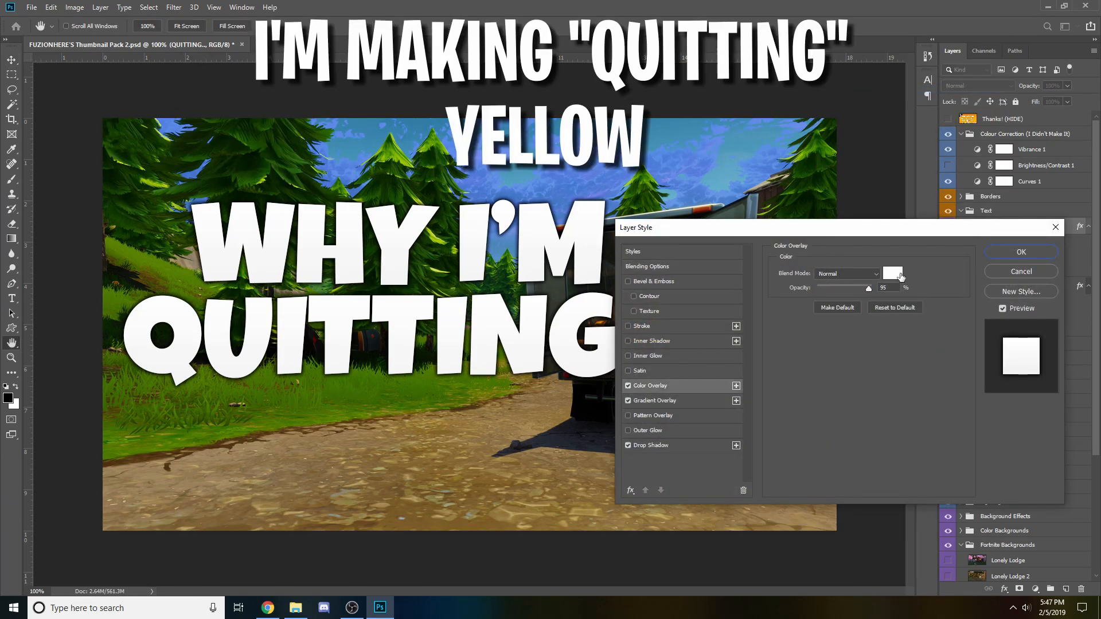
click(893, 274)
drag(267, 474, 267, 448)
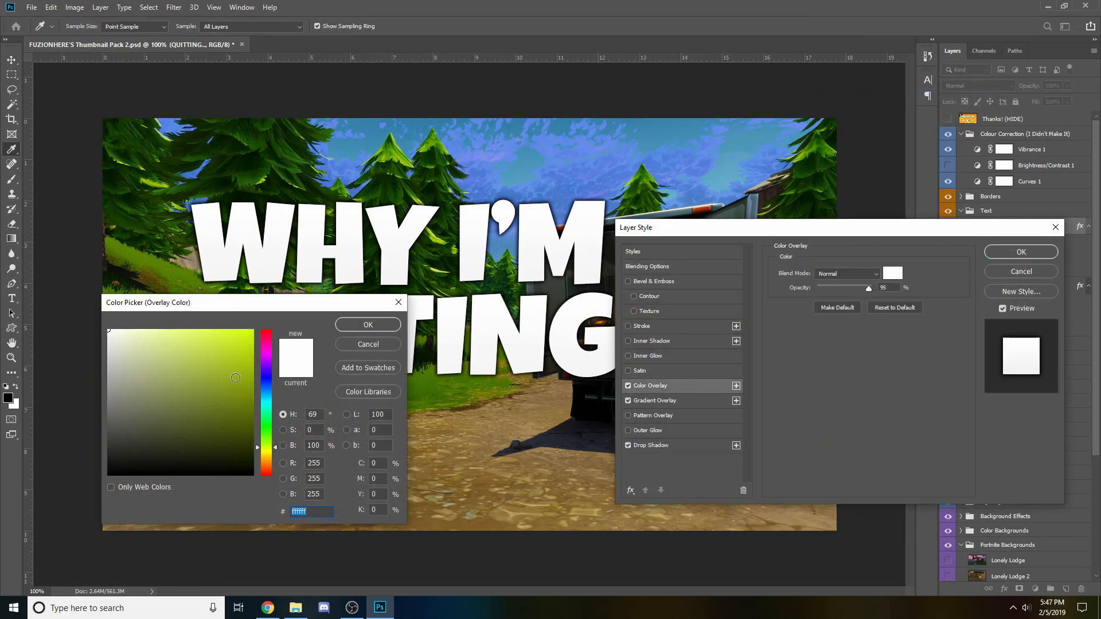
click(240, 386)
click(368, 325)
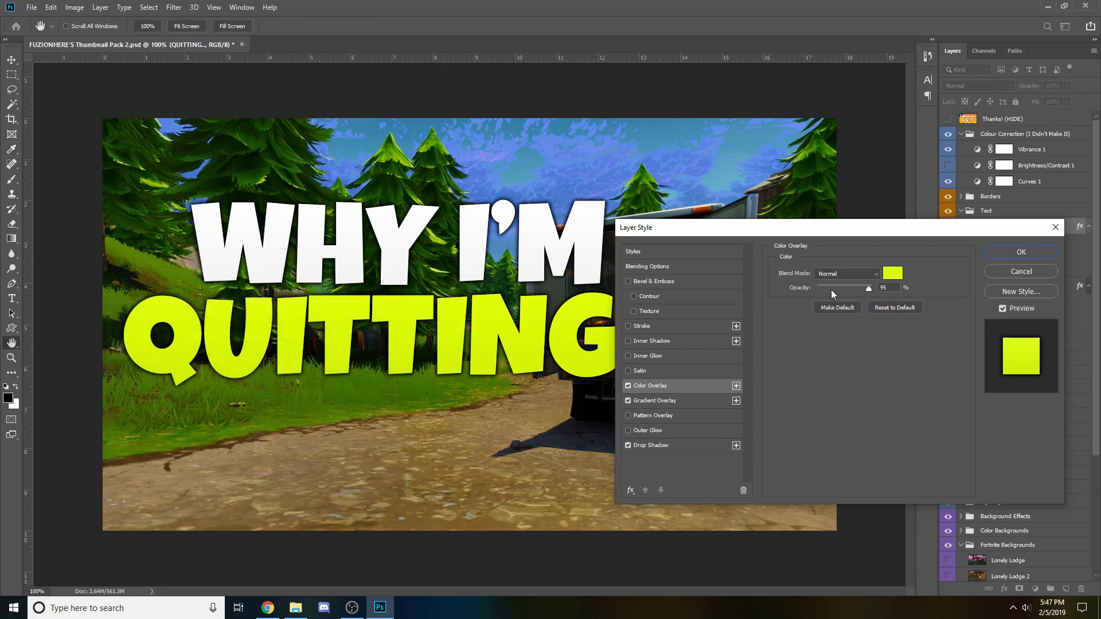
click(1006, 257)
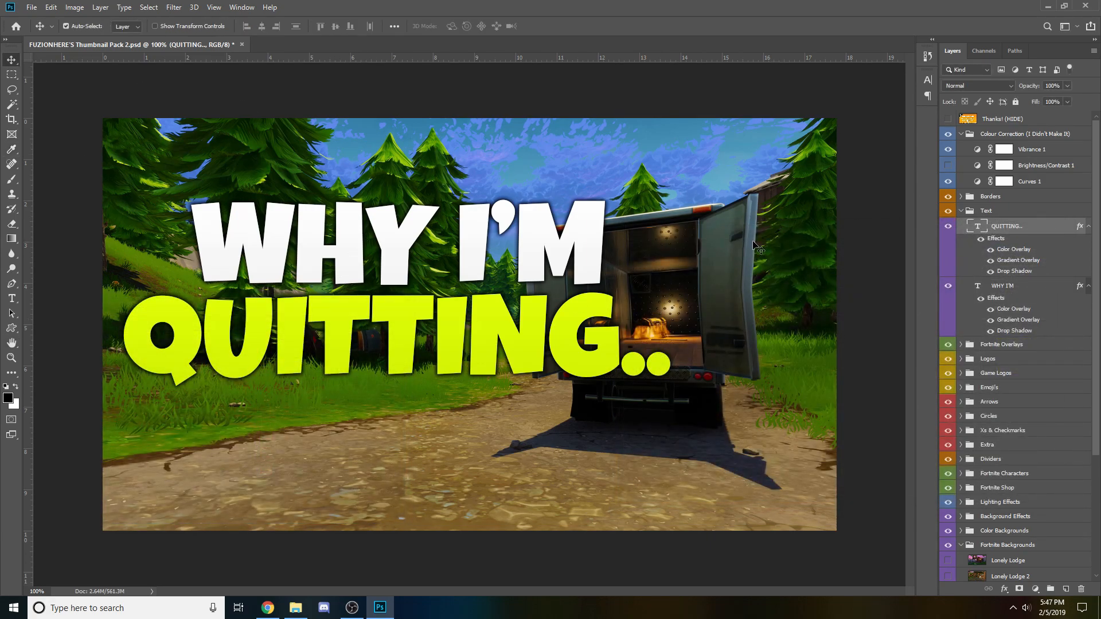
- Align the QUITTING.. and WHY I'M text layers with each other on their horizontal centers
click(1028, 212)
click(1022, 226)
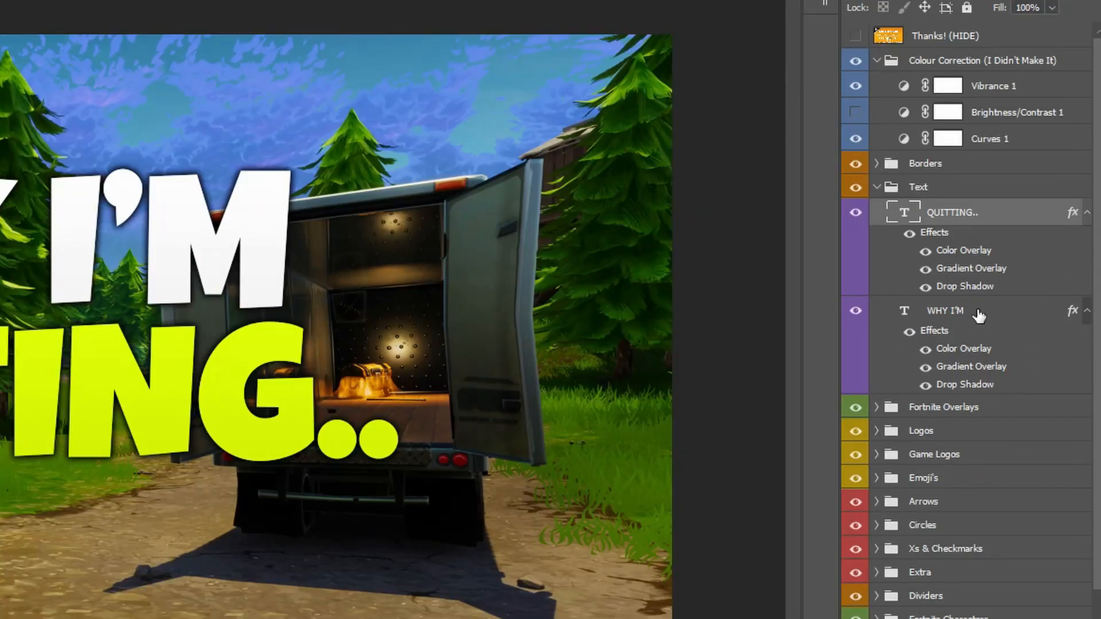
shift+click(1023, 289)
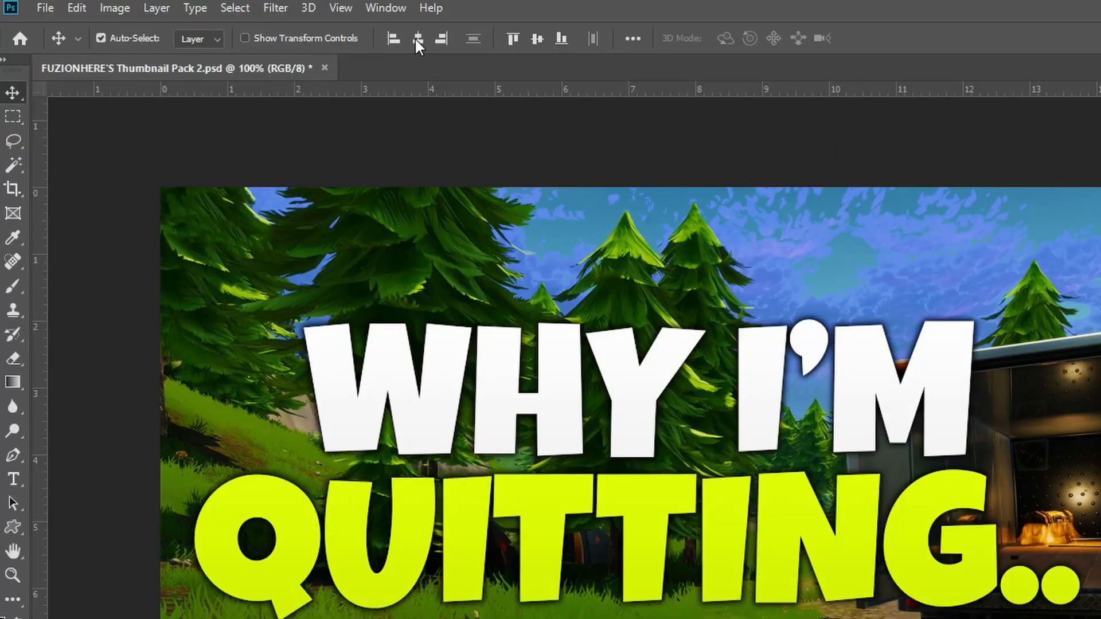
click(418, 39)
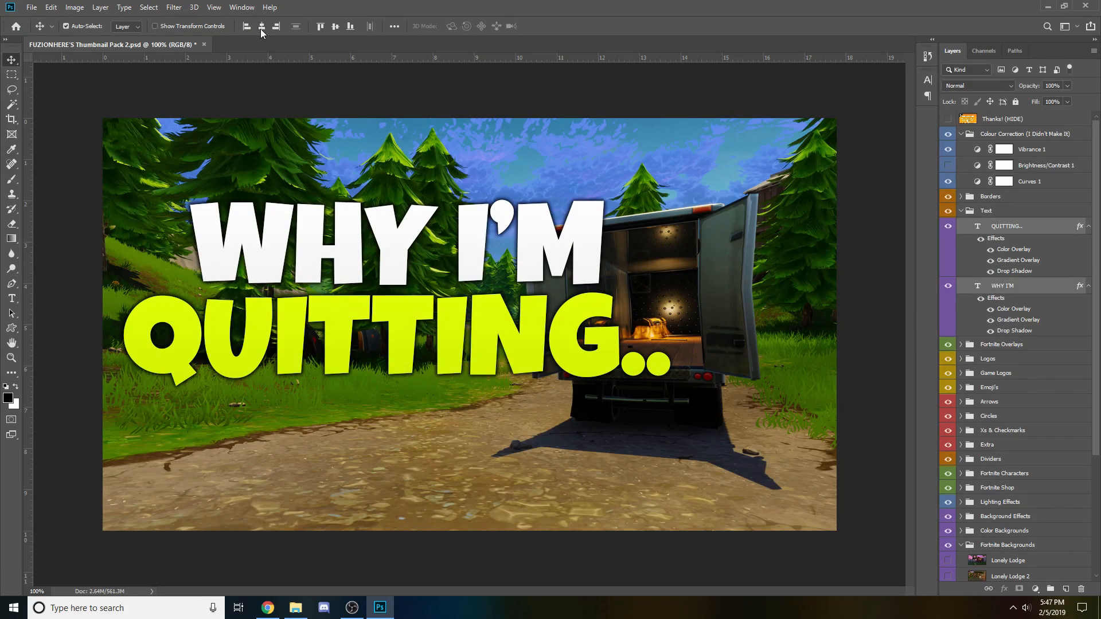
- Shift the WHY I'M text sideways off centre and realign it with QUITTING.. on their horizontal centers
click(1049, 289)
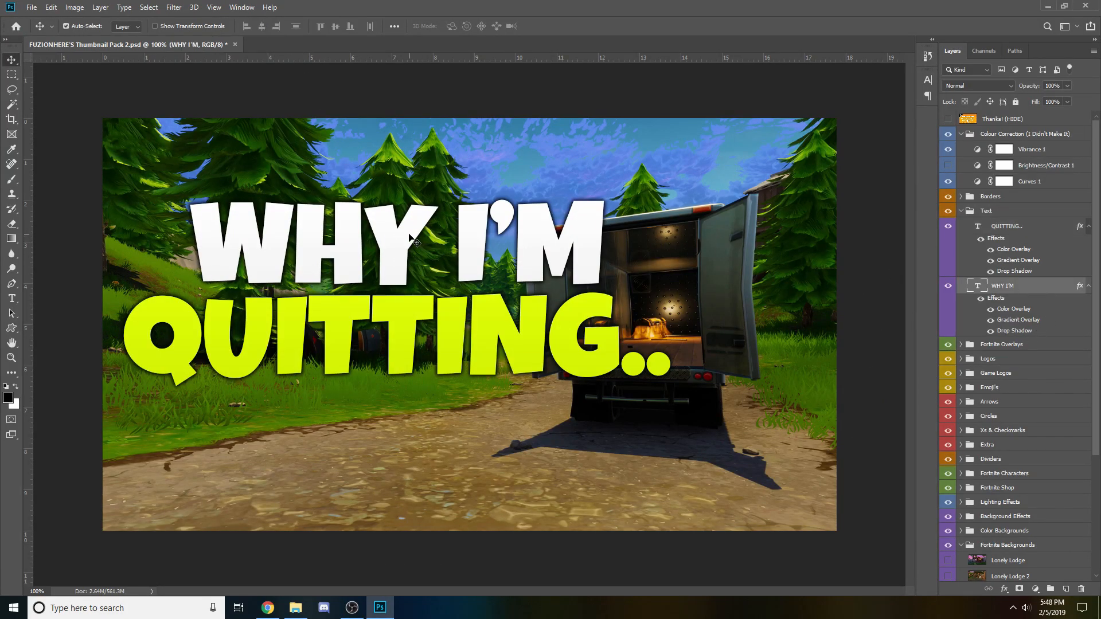
drag(409, 236, 629, 237)
drag(522, 270, 268, 262)
ctrl+click(1021, 228)
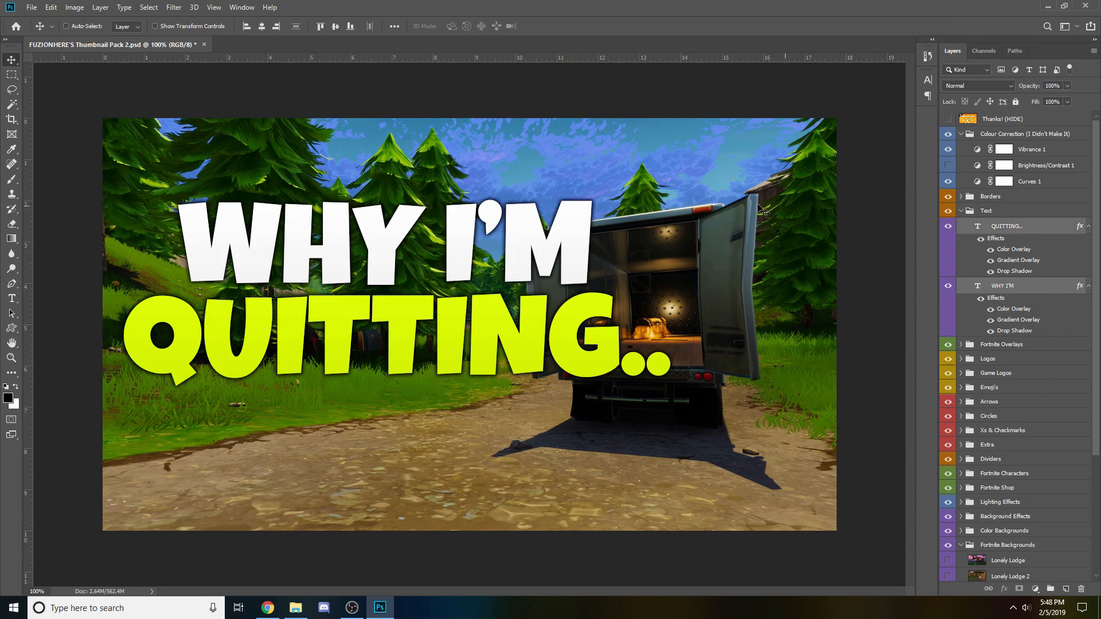
click(262, 26)
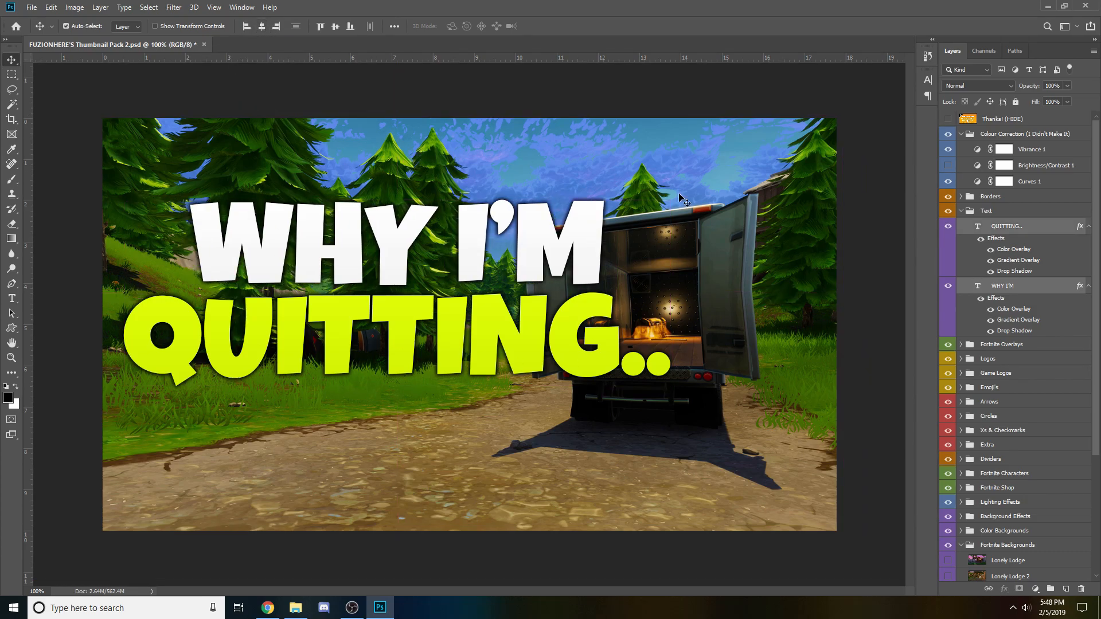
- Undo the recent moves and centre alignments of the WHY I'M and QUITTING.. text layers
drag(396, 256, 367, 252)
key(ctrl+z)
key(ctrl+z)
key(ctrl+z)
key(ctrl+z)
key(ctrl+z)
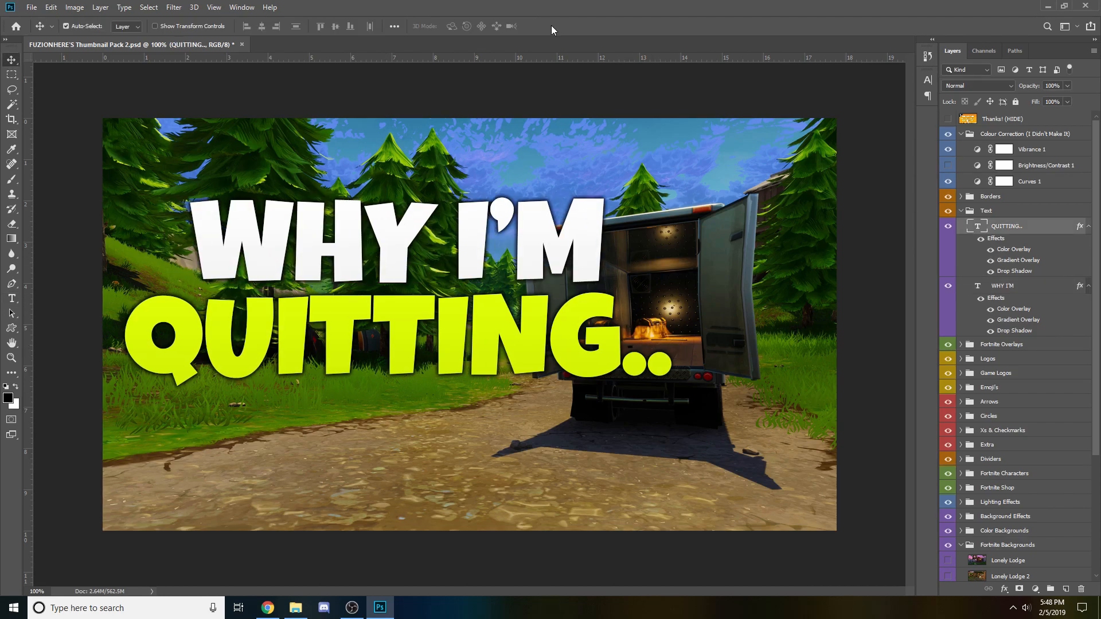
key(ctrl+z)
key(ctrl+z)
key(ctrl+z)
key(ctrl+z)
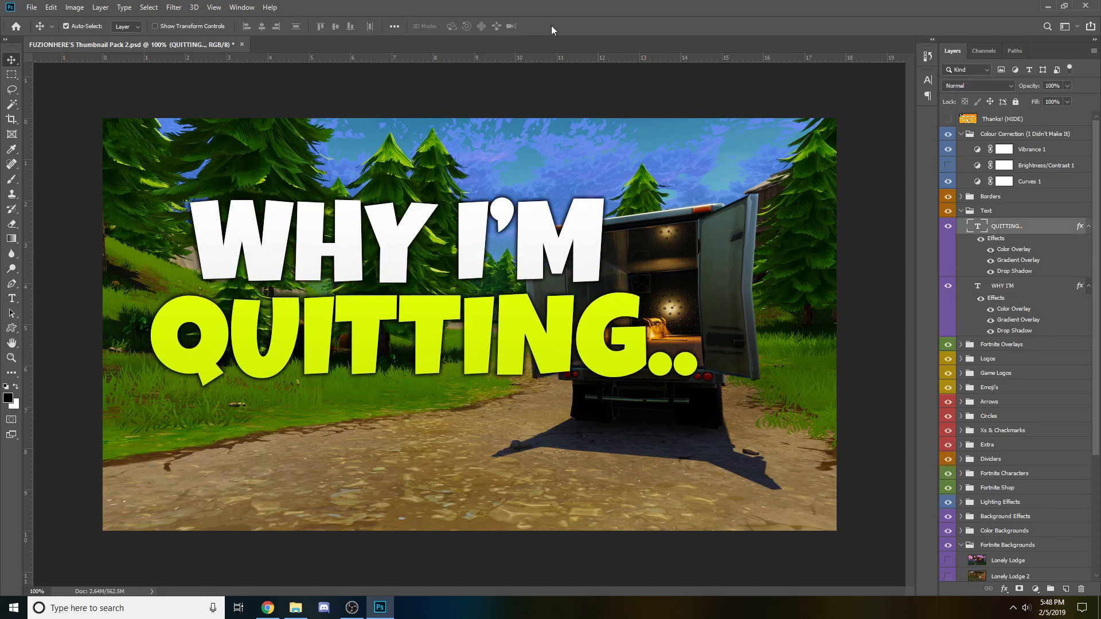
- Nudge the QUITTING.. text slightly to the left beneath the WHY I'M text
key(Right)
key(Left)
key(Left)
key(Left)
key(Left)
key(Left)
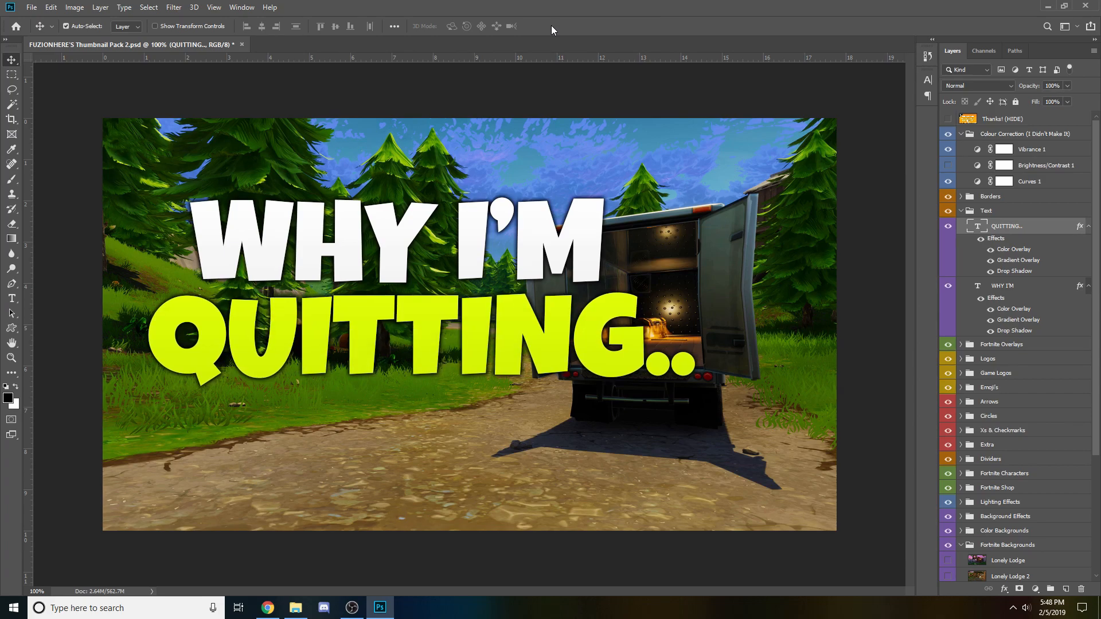
key(Right)
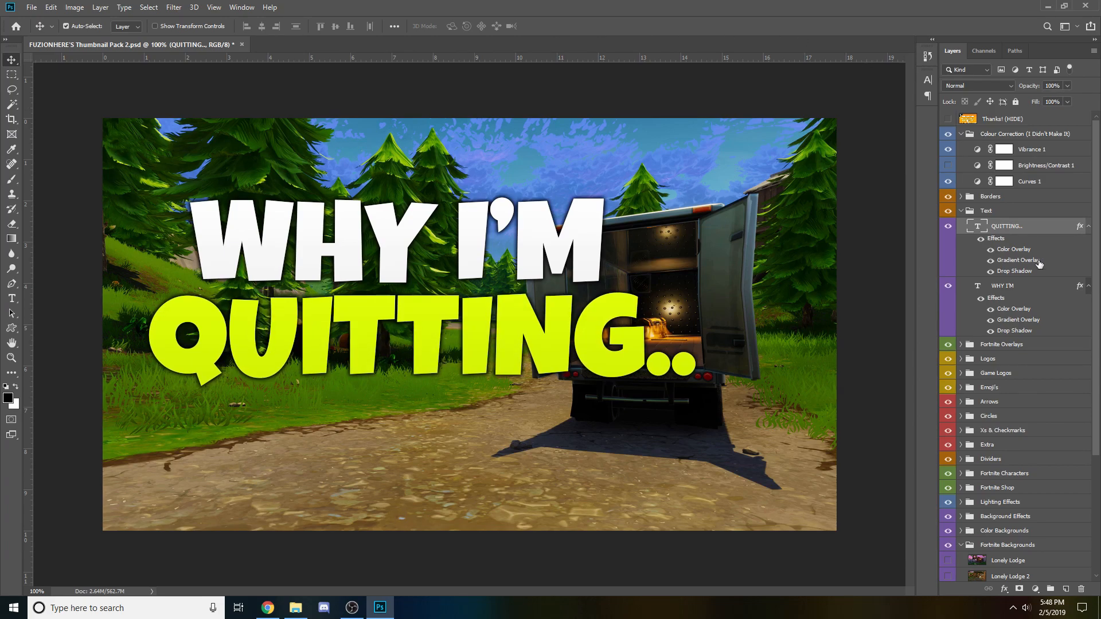
- Centre the whole Text group horizontally and vertically on the full canvas
click(987, 210)
key(ctrl+a)
click(261, 27)
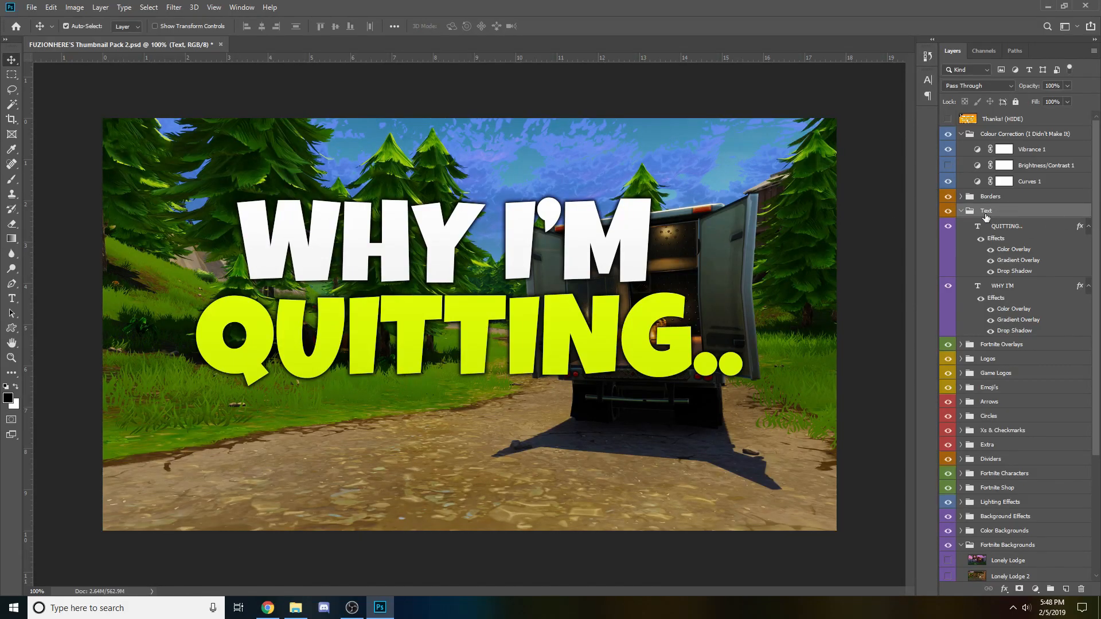
key(ctrl)
key(ctrl+a)
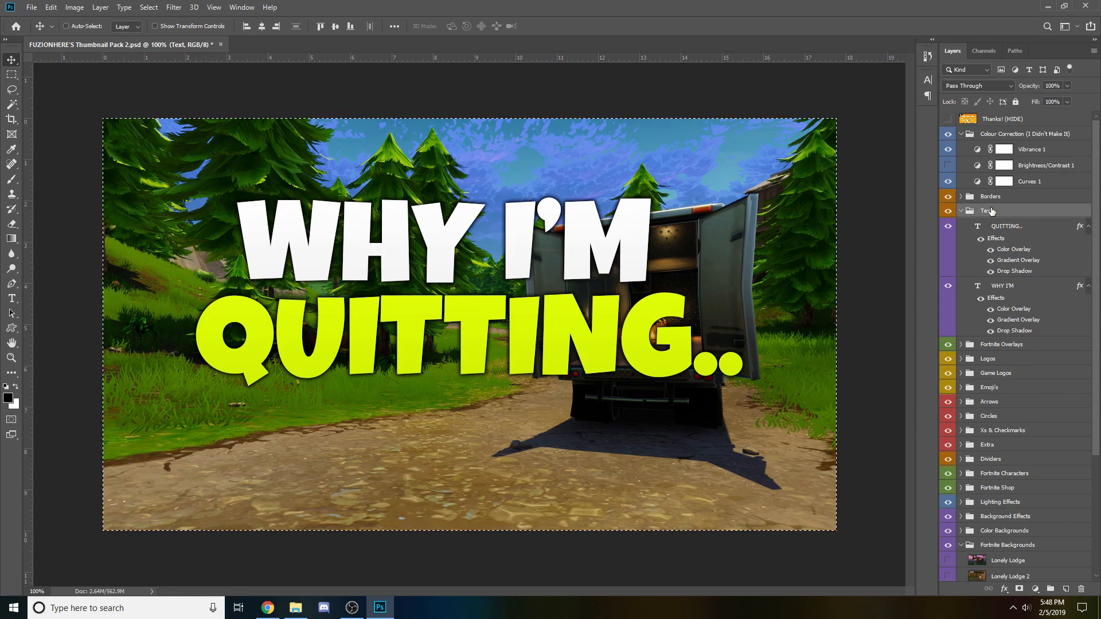
click(263, 26)
click(336, 26)
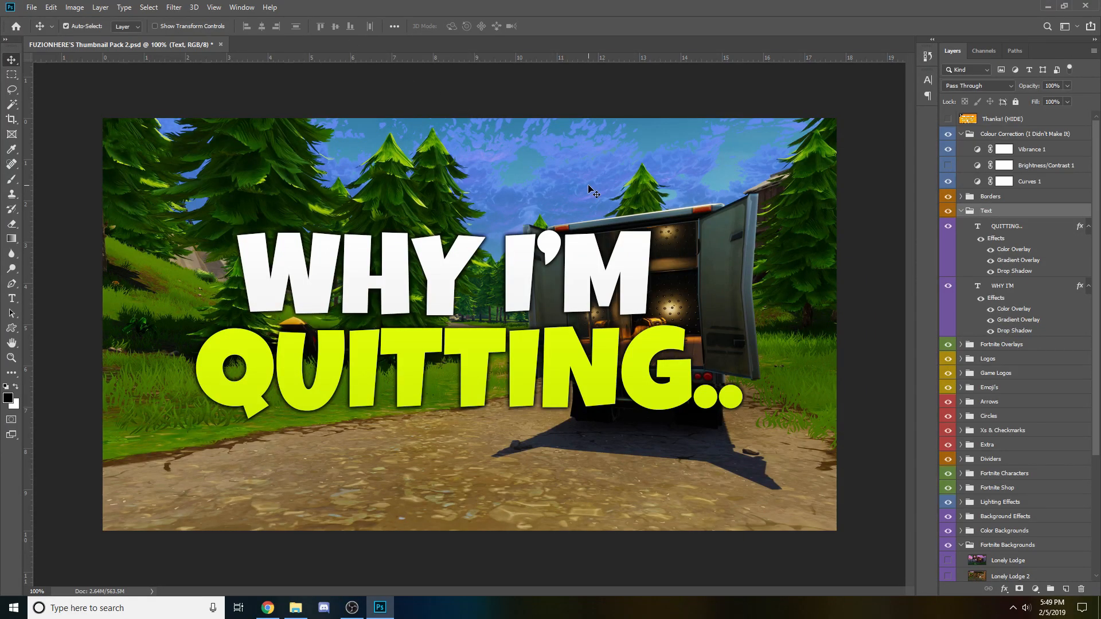
- Nudge the Text group straight up so both lines sit a little above the canvas centre
key(Up)
key(Up)
key(Up)
key(Up)
key(Up)
key(Up)
key(Up)
key(Up)
key(Up)
key(Up)
key(Up)
key(Up)
key(Up)
key(Up)
key(Up)
key(Up)
key(Up)
key(Up)
key(Up)
key(Up)
key(Up)
key(Up)
key(Up)
key(Up)
key(Up)
key(Up)
key(Up)
key(Up)
key(Up)
key(Up)
key(Up)
key(Up)
key(Up)
key(Up)
key(Up)
key(Up)
key(Up)
key(Up)
key(Up)
key(Up)
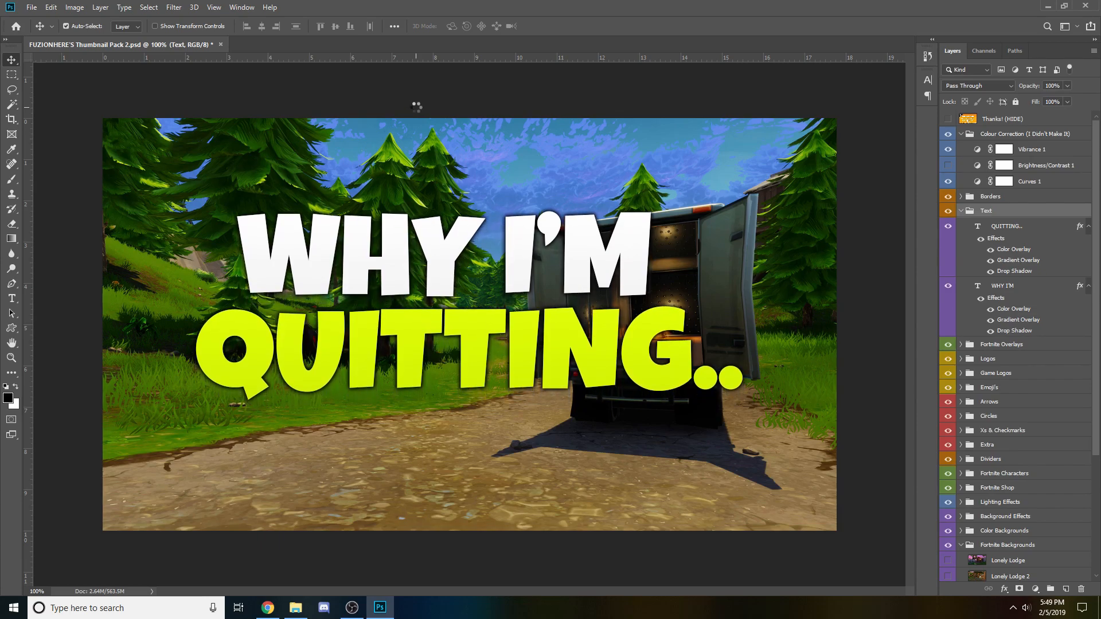
key(Up)
key(Up)
key(Up)
key(Up)
key(Up)
key(Up)
key(Up)
key(Up)
key(Up)
key(Up)
key(Up)
key(Up)
key(Up)
key(Up)
key(Up)
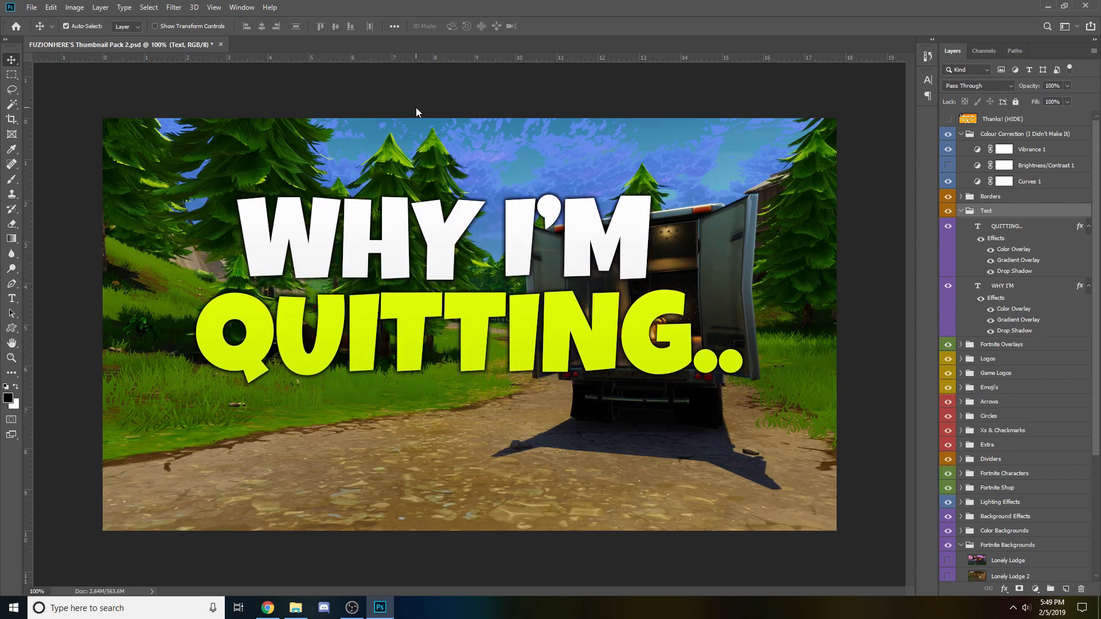
key(Up)
key(Up)
key(Up)
key(Up)
key(Up)
key(Up)
key(Up)
key(Up)
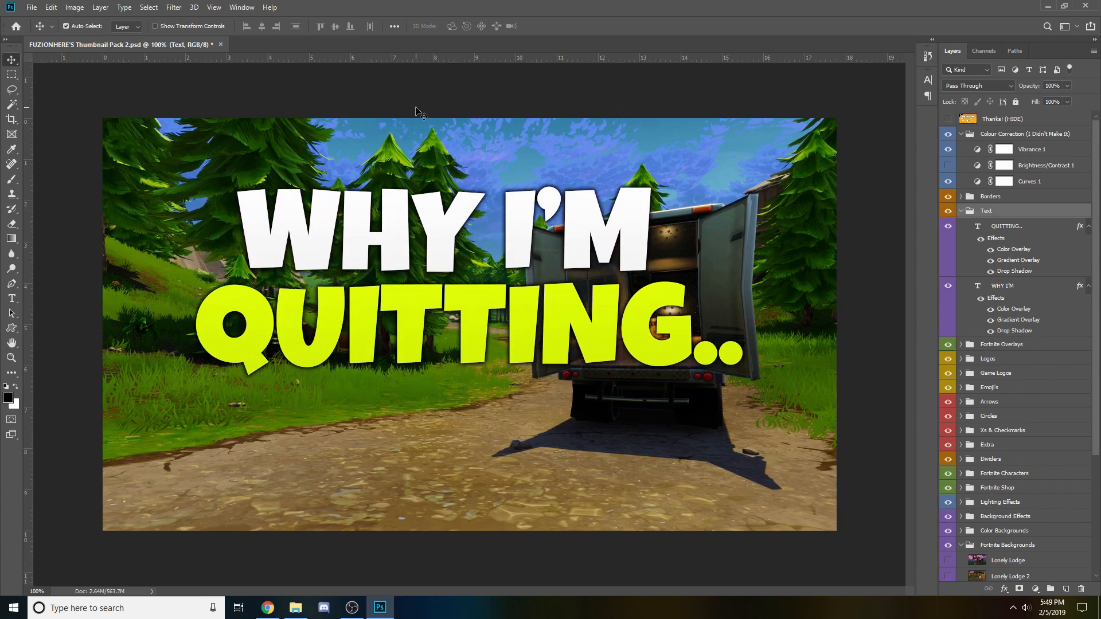
- Switch to the Chrome browser
key(alt+Tab)
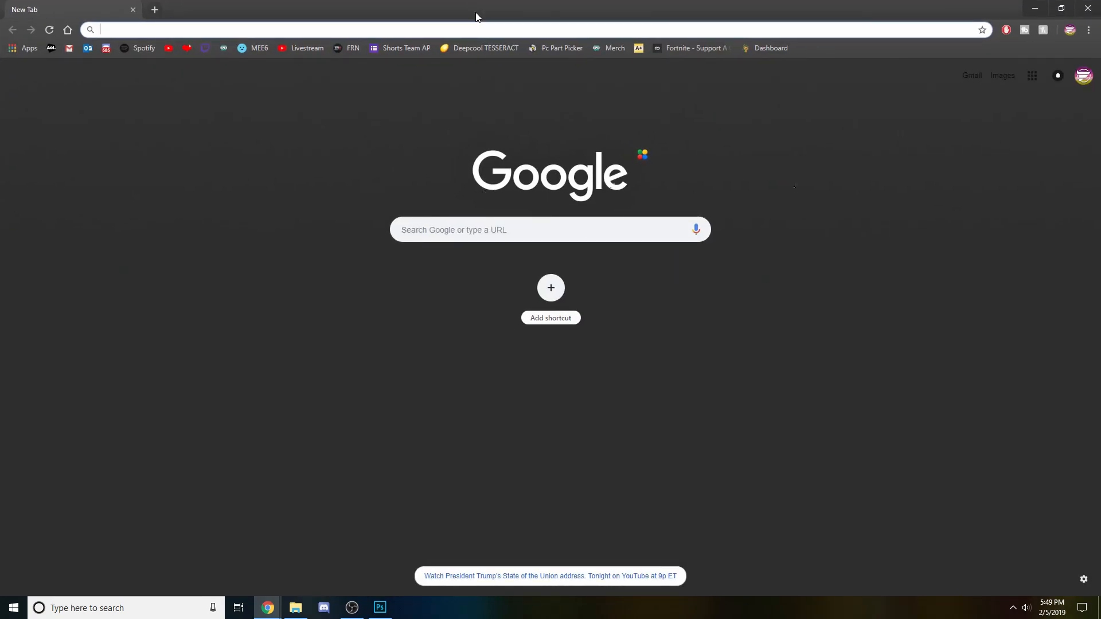